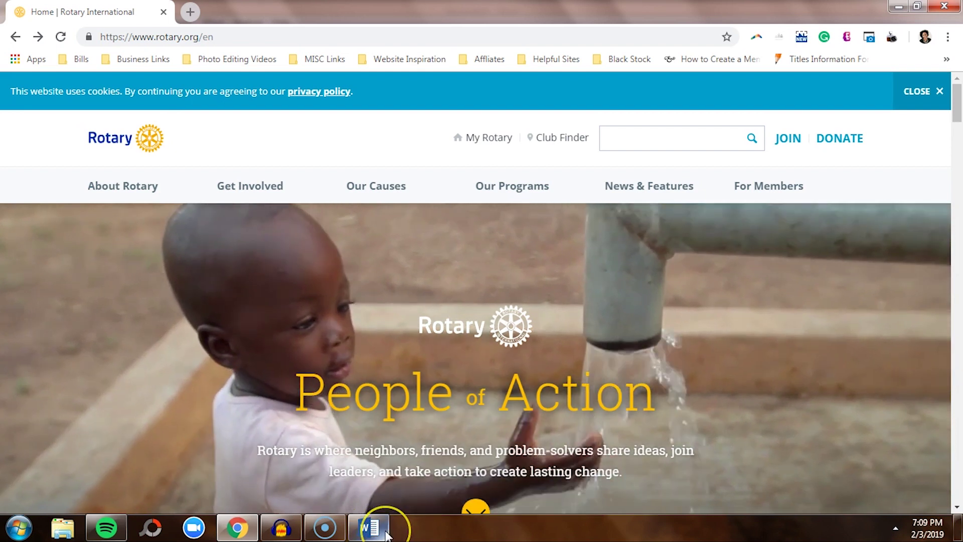
click(385, 534)
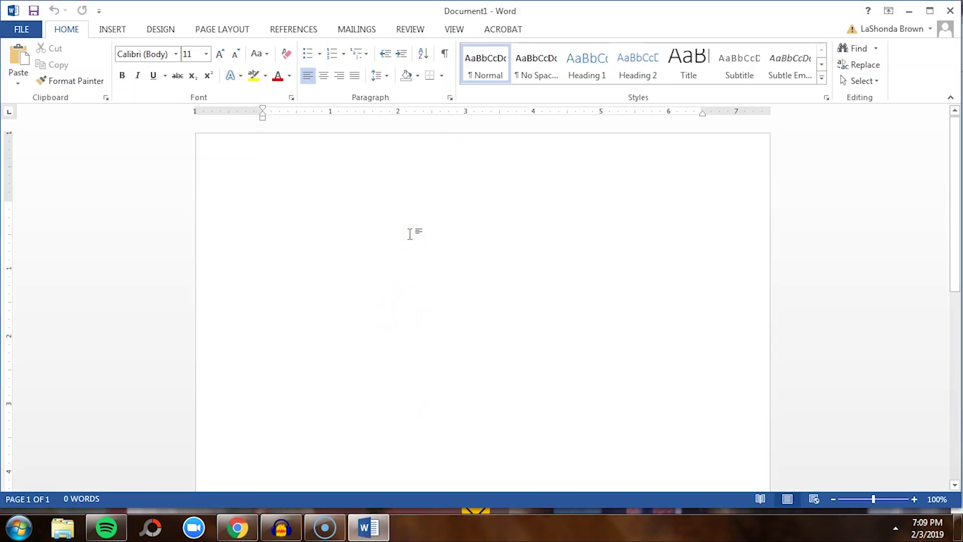
click(410, 234)
text(Go to www.)
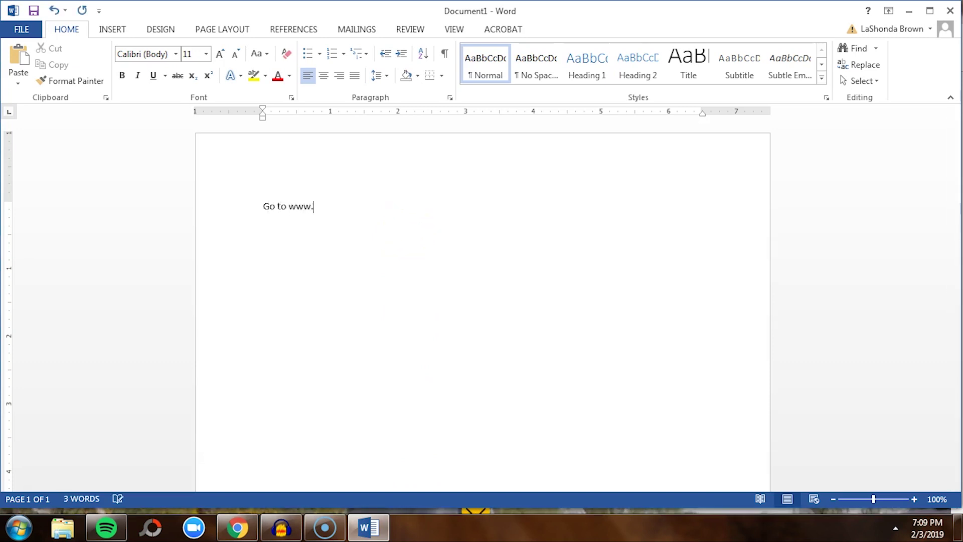
text(rotary.org)
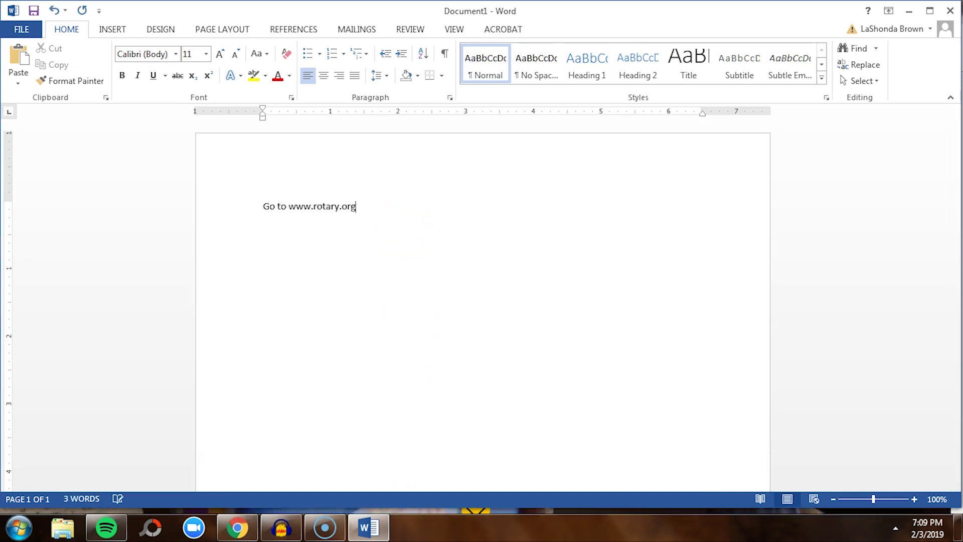
Switch to Chrome and open the Donate page from the header of the Rotary home page
click(219, 444)
click(237, 527)
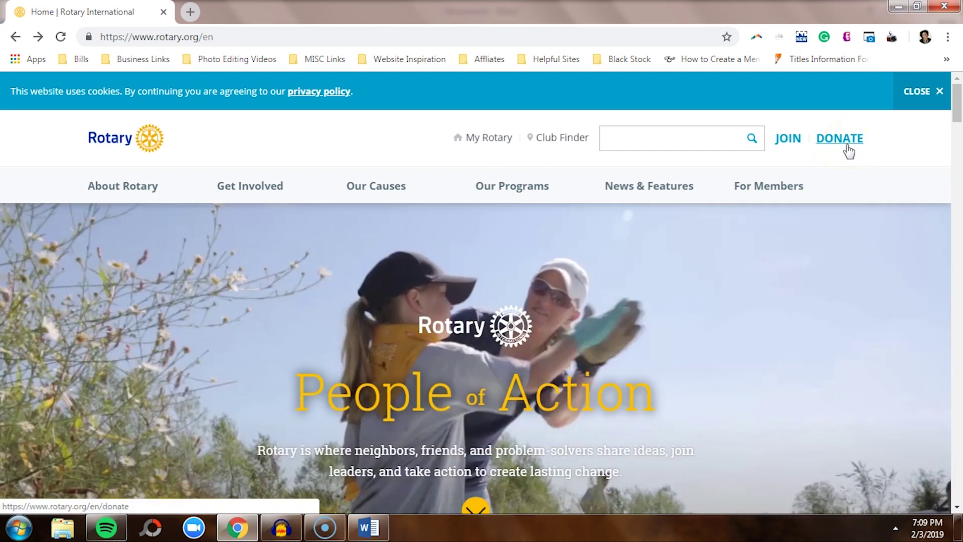
click(848, 151)
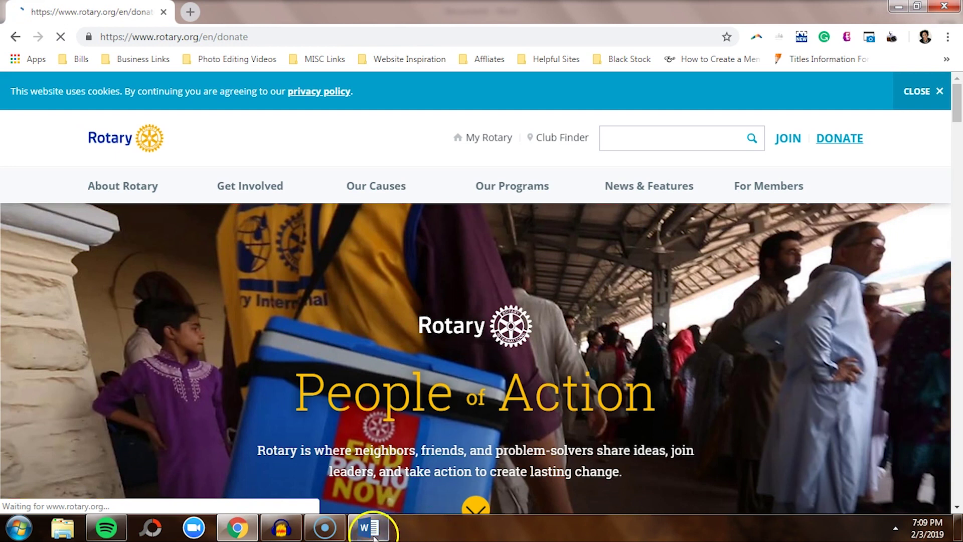
In the Word document, add "Click on Donate in the Top Right Corner" as the second line and start a new line
click(371, 527)
key(Return)
text(Click on Donat)
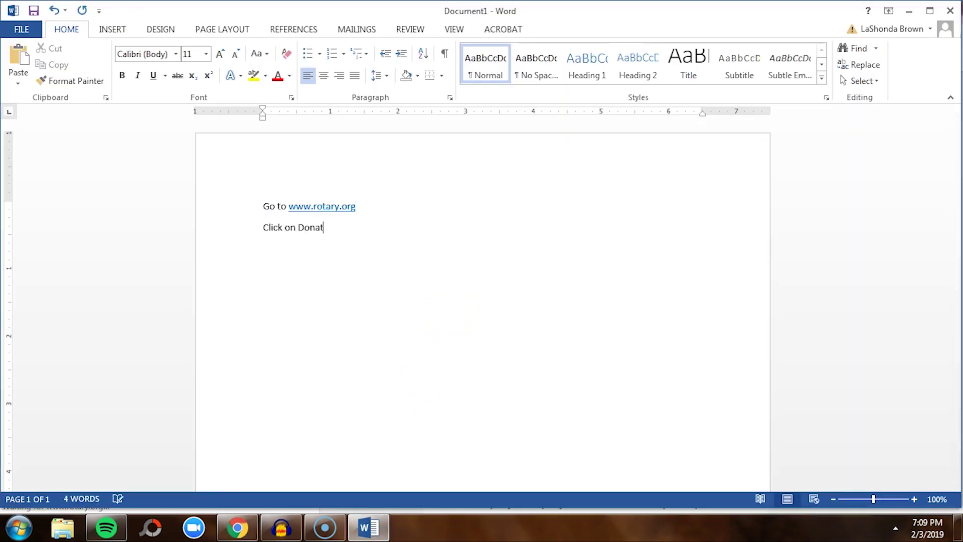
text(e in the Top Right Corner)
key(Return)
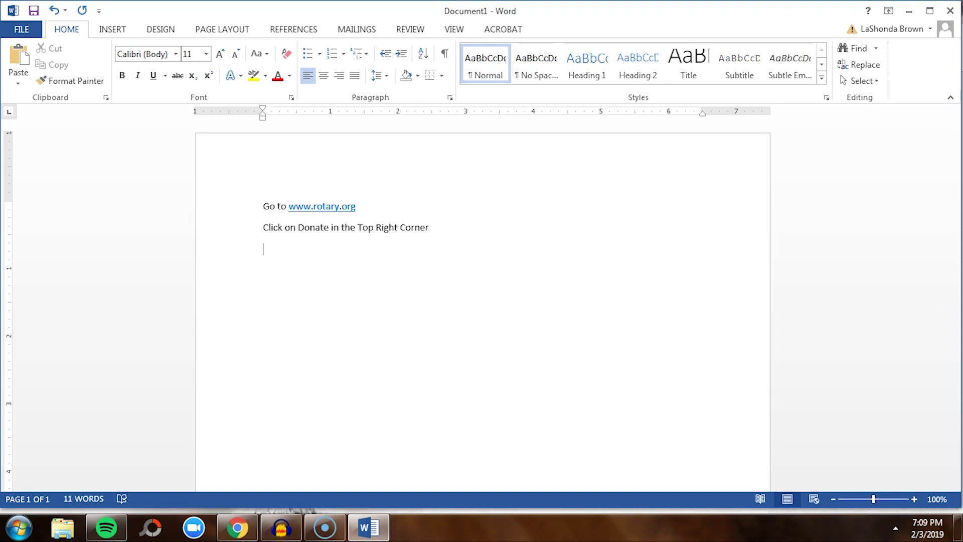
Find the red donate button on the Donate page in Chrome, and add "Scroll down, click on the red donate button" in Word
click(236, 528)
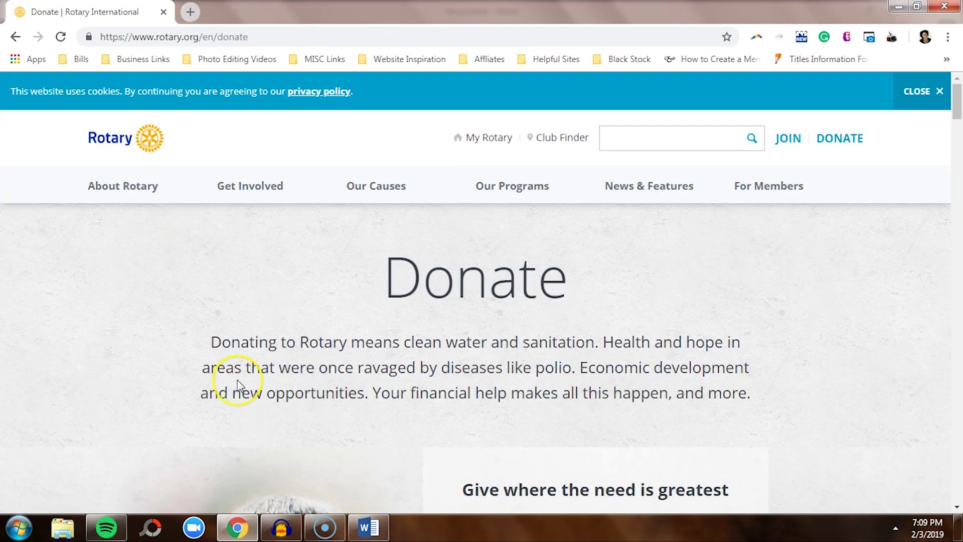
scroll(238, 385, down, 5)
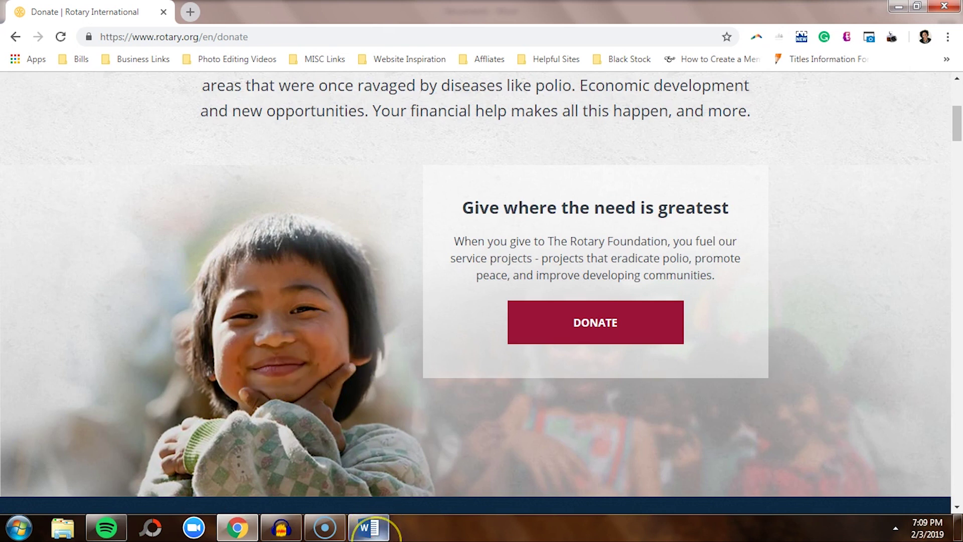
mouse_move(369, 528)
click(405, 399)
text(Scroll down,)
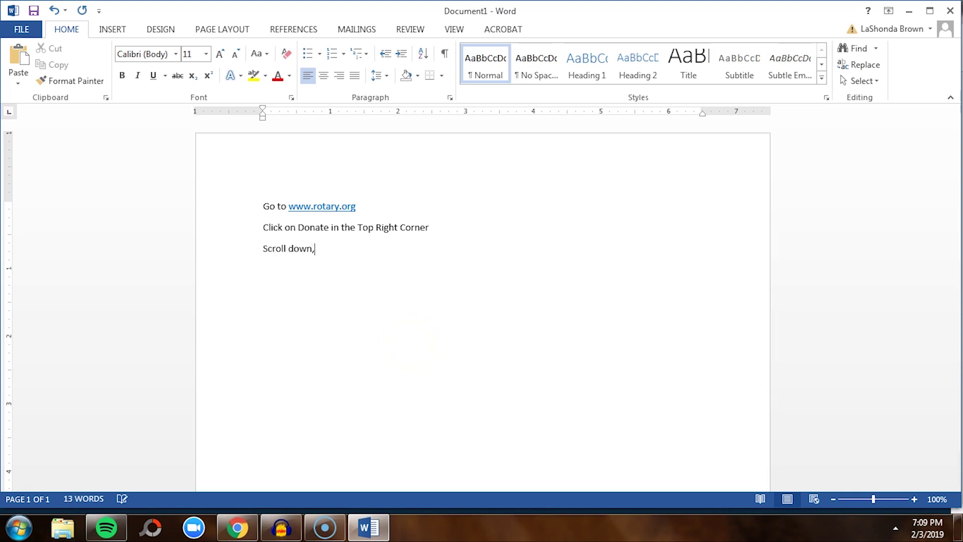
text( click on the red donate button)
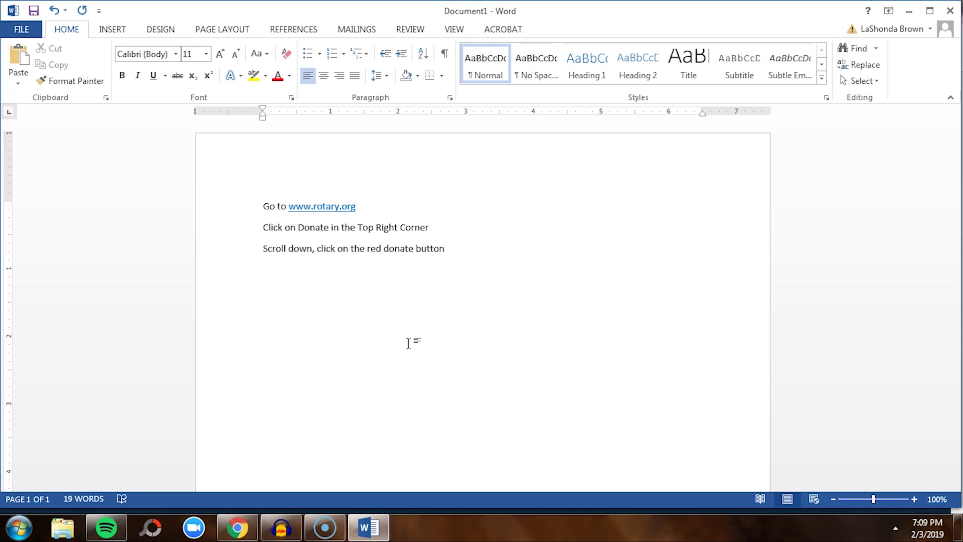
In Chrome, open the donation form from "Give where the need is greatest" and look through its sections
click(241, 522)
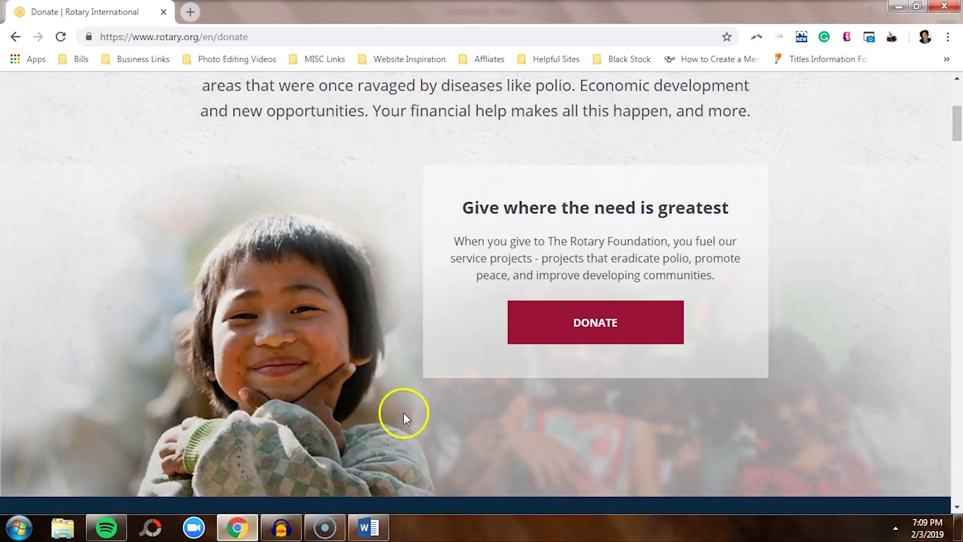
click(530, 319)
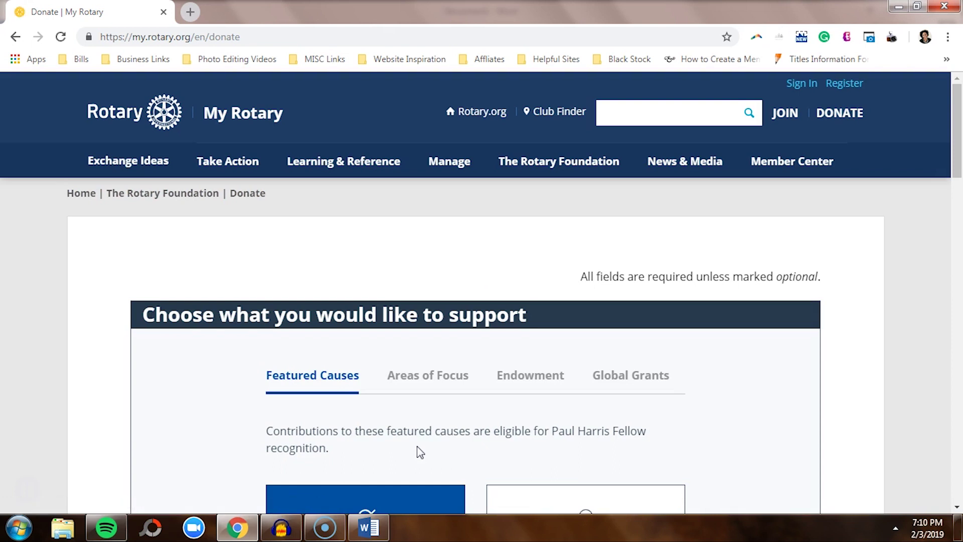
scroll(420, 451, down, 6)
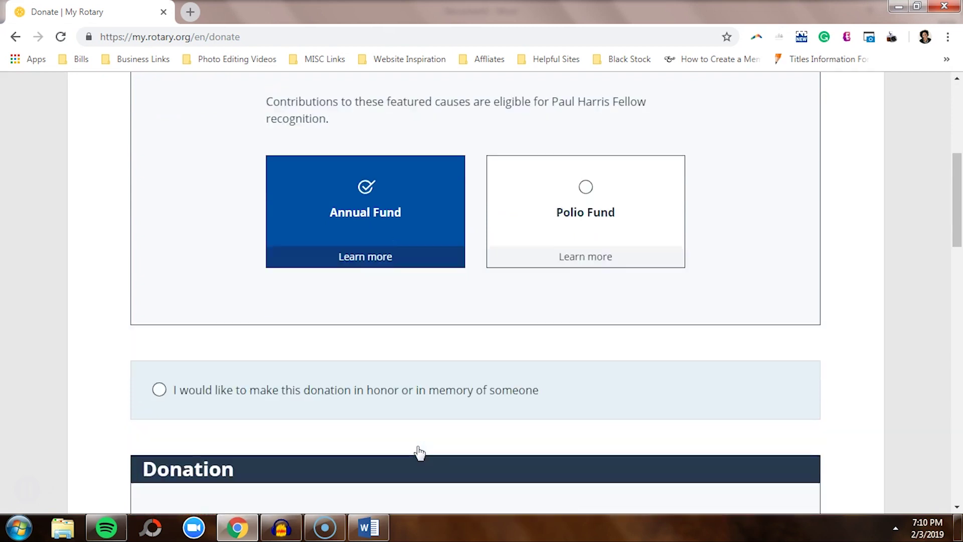
scroll(419, 453, down, 15)
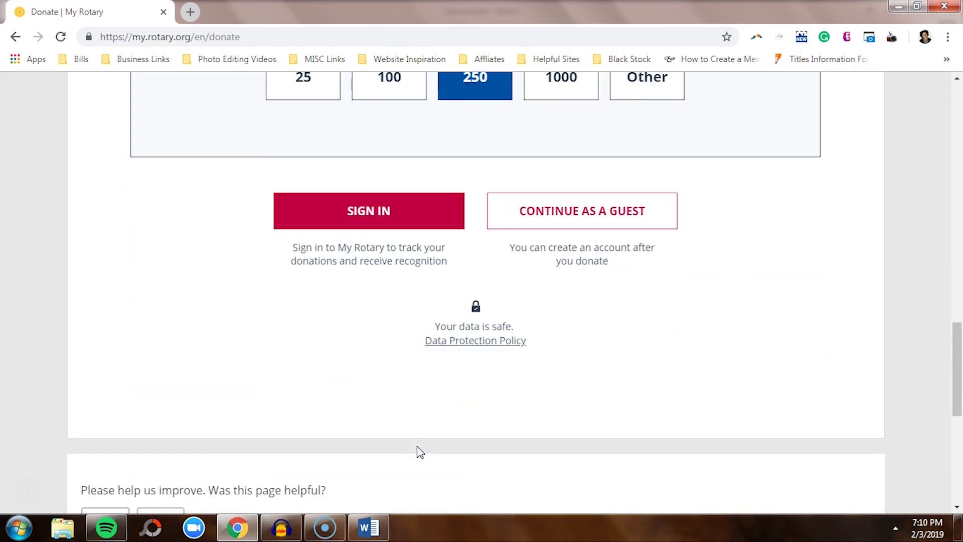
scroll(420, 452, up, 12)
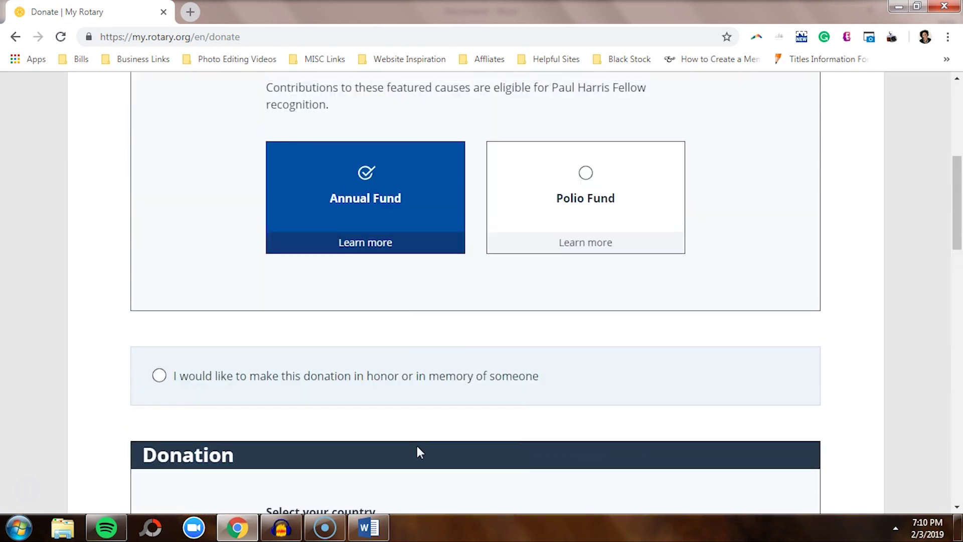
scroll(419, 452, up, 4)
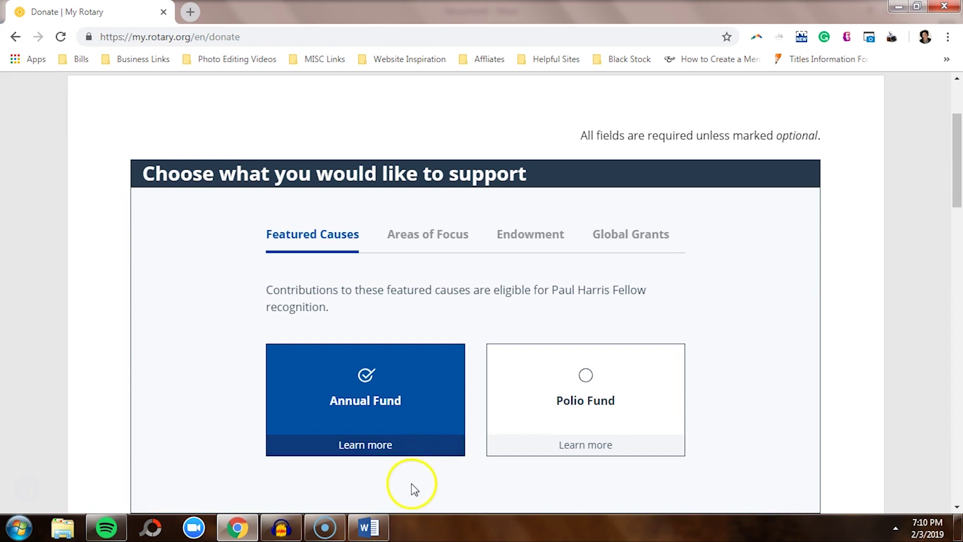
In Word, add the line "Select the area you would like to support. The default selection is Annual Fund."
click(379, 535)
key(Return)
text(Select the are)
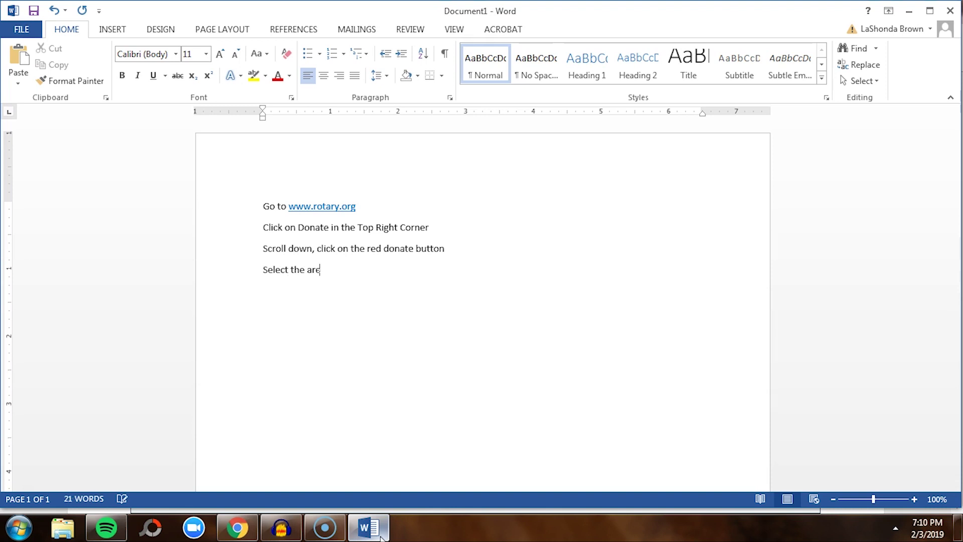
text(a you would like to support)
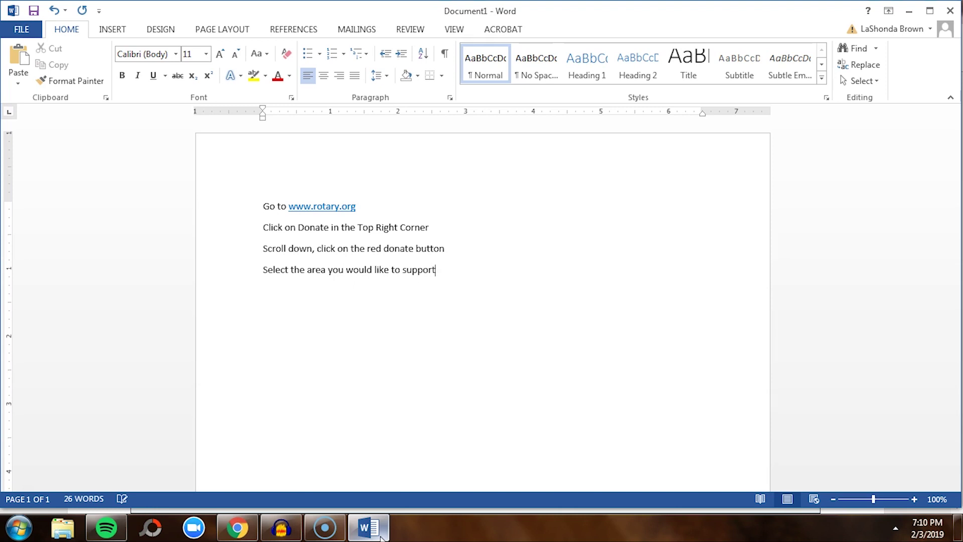
text(. The default selection is Annual Fund.)
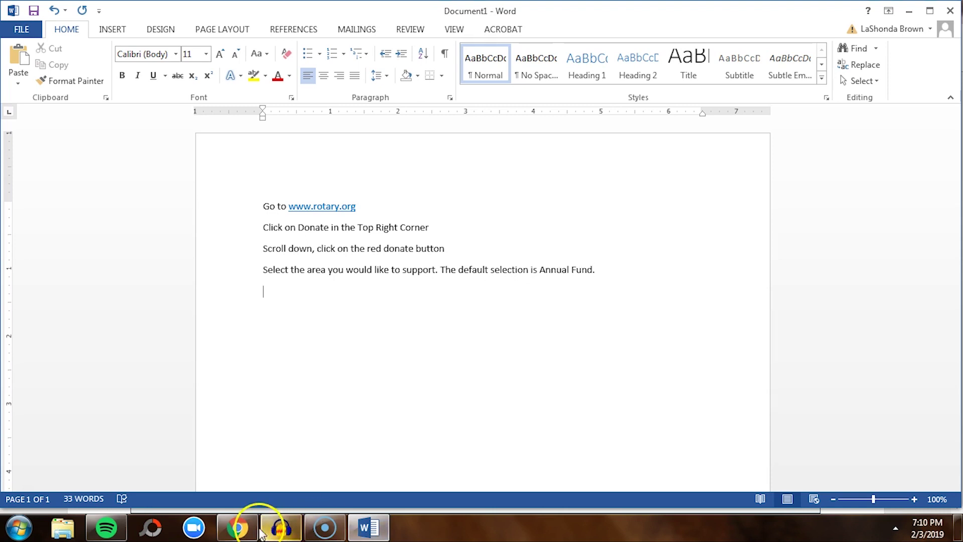
Check the form's honor or memory option in Chrome, and begin a Word line with "If you would like to make the donation in honor of someone"
click(251, 527)
scroll(405, 379, down, 5)
scroll(403, 380, down, 3)
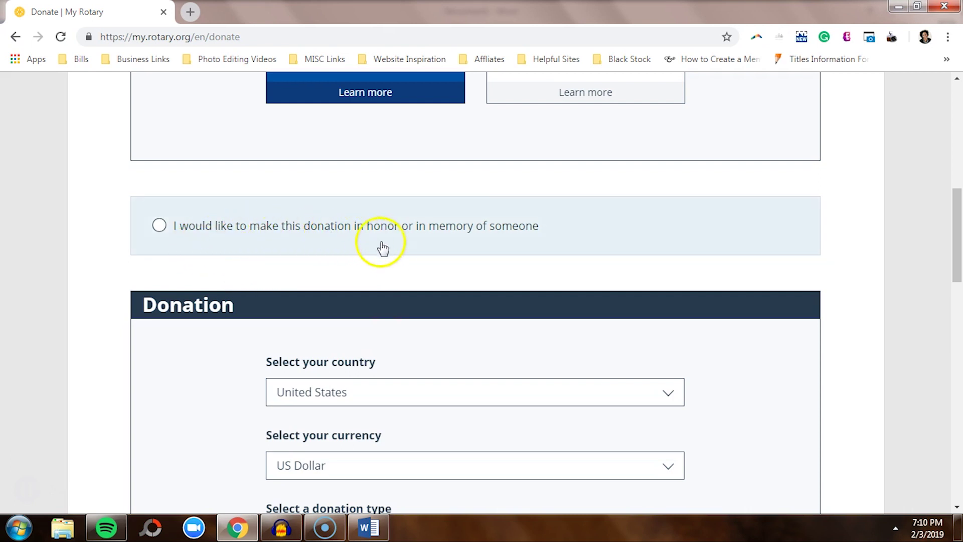
click(368, 528)
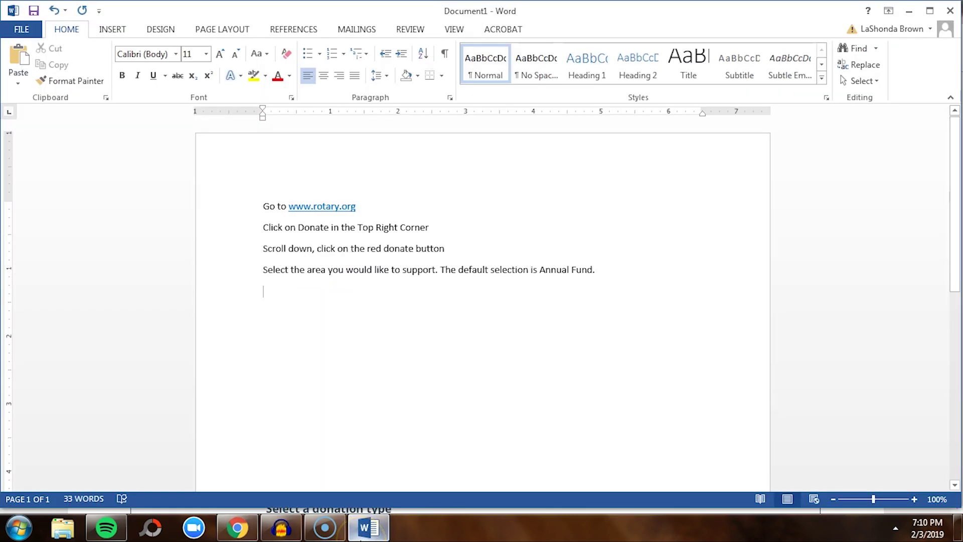
text(If you would )
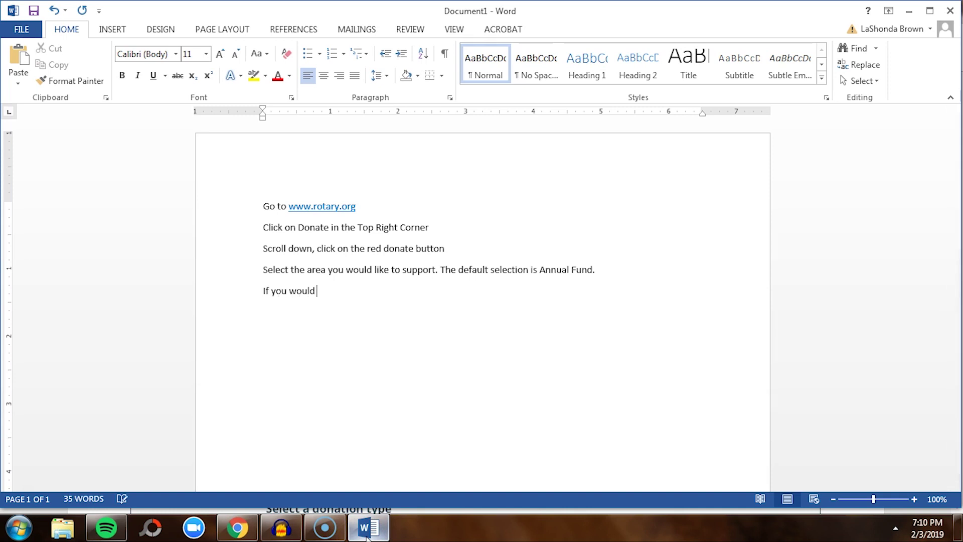
text(like to make the donation)
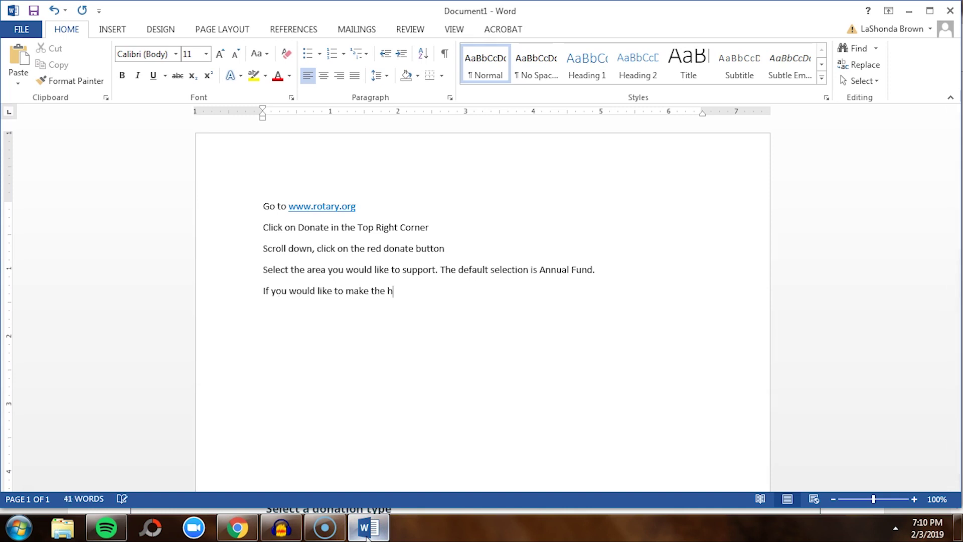
text( in honor of someone)
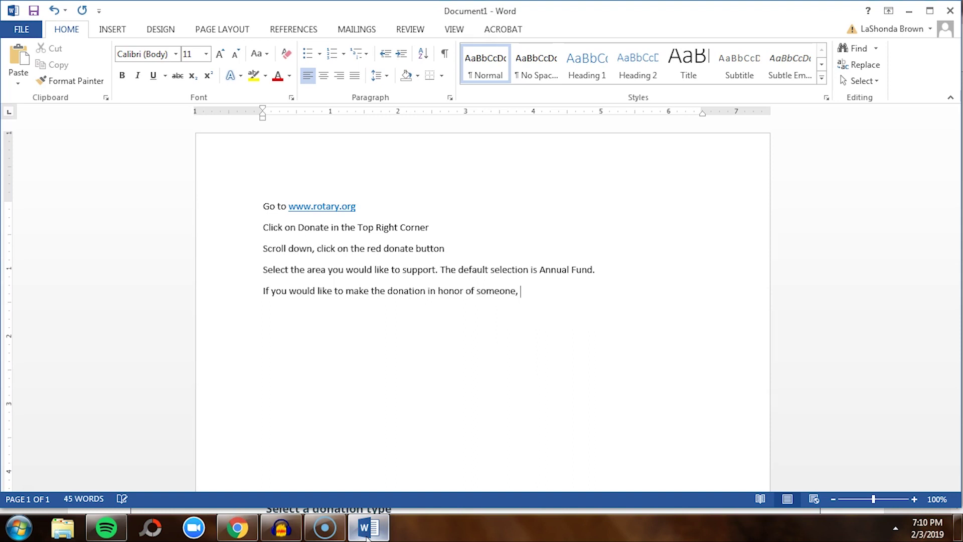
Complete the honor donation sentence with ", select that option before completing the form." and start a new line
text(, check)
key(BackSpace)
key(BackSpace)
text(selct)
key(BackSpace)
key(BackSpace)
text(ect that option befo)
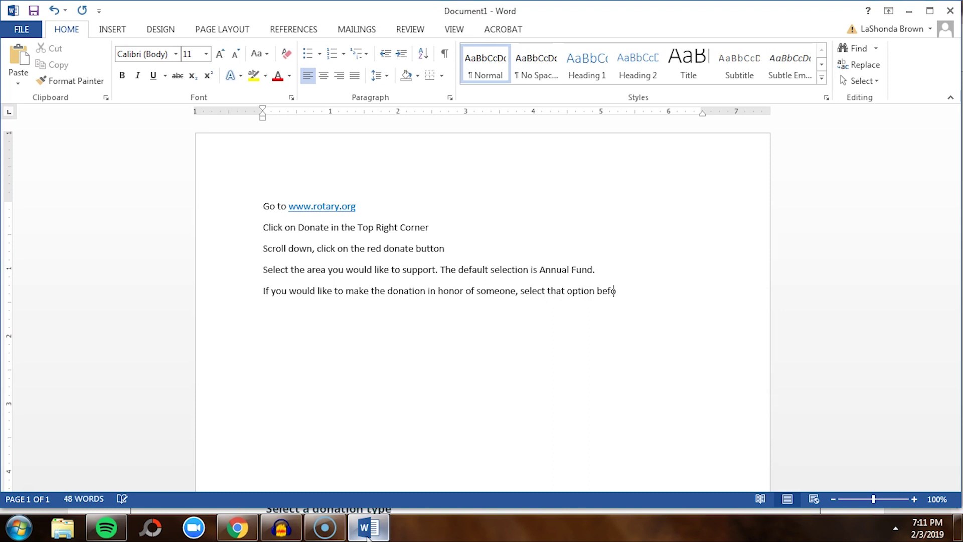
text(re completing the form.)
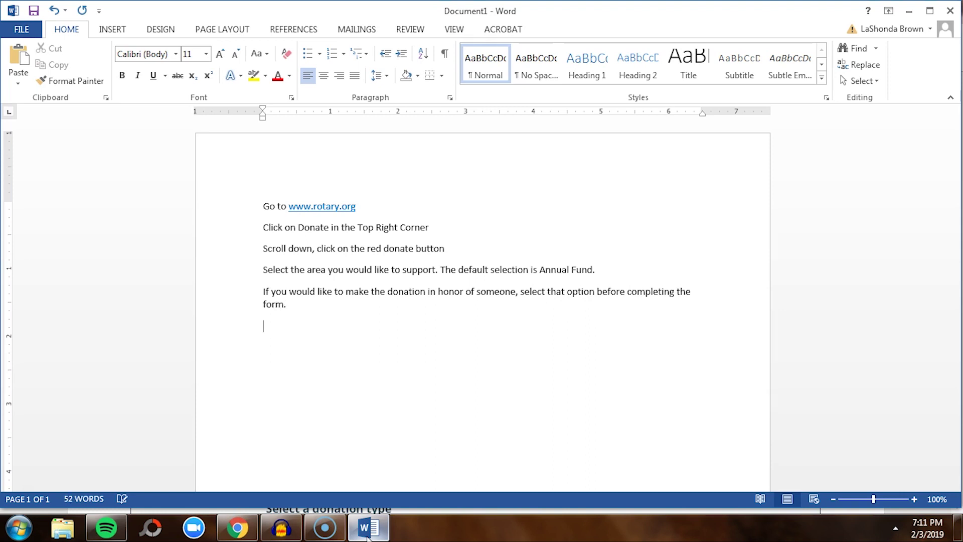
Check the Donation section's fields in Chrome, and write "Select your country, select your currency," on the new line in Word
click(237, 528)
scroll(402, 351, down, 1)
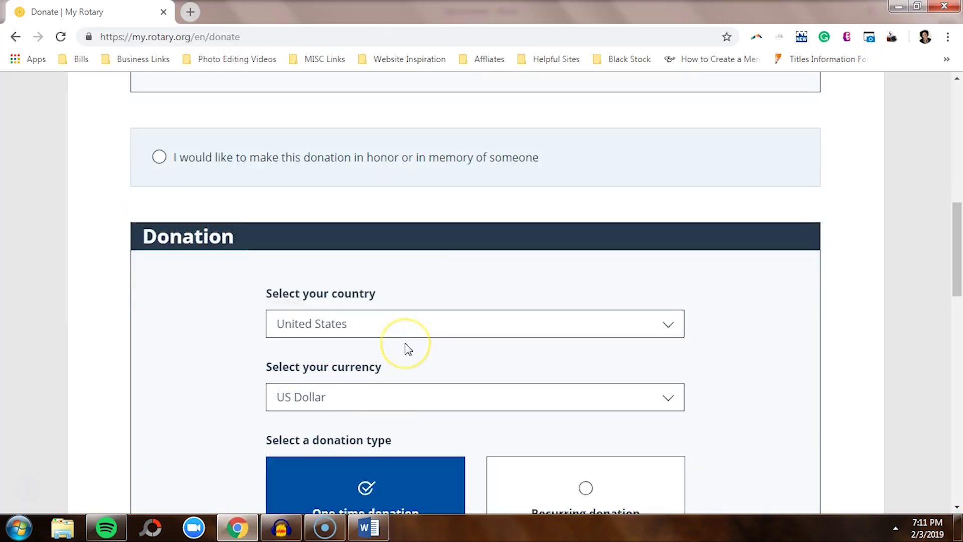
scroll(408, 350, down, 3)
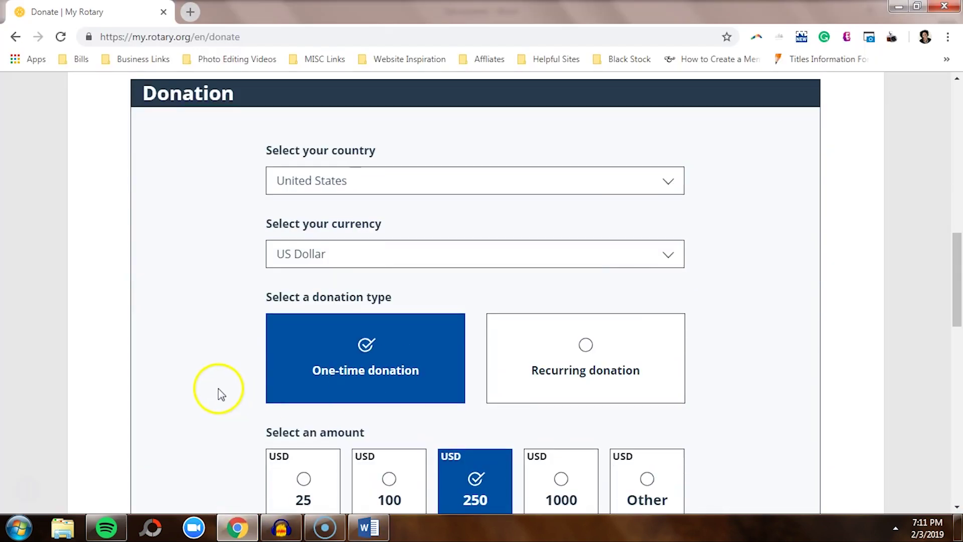
click(368, 528)
text(Select your country, select your currency,)
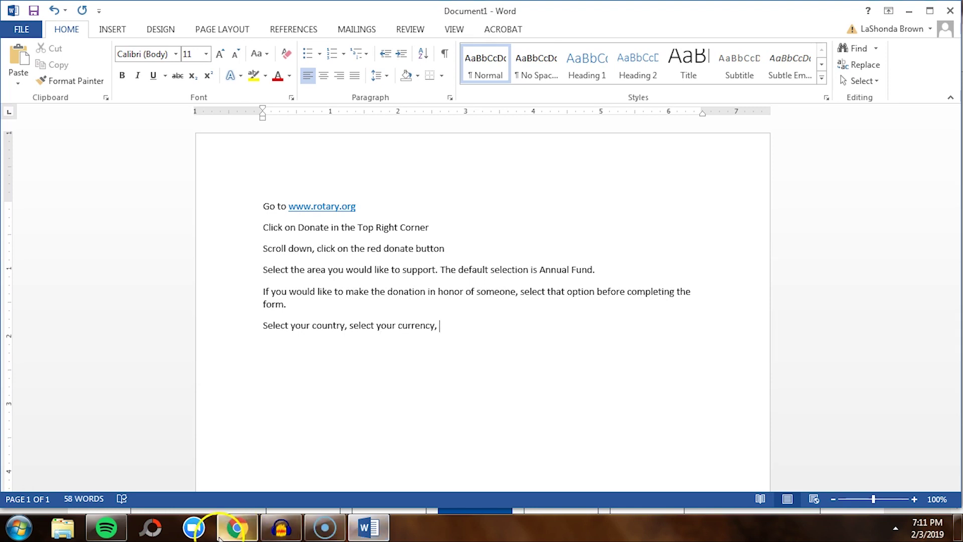
Recheck the form in Chrome, and in Word replace the line's final comma with "& select your donation type", ending the line
click(239, 527)
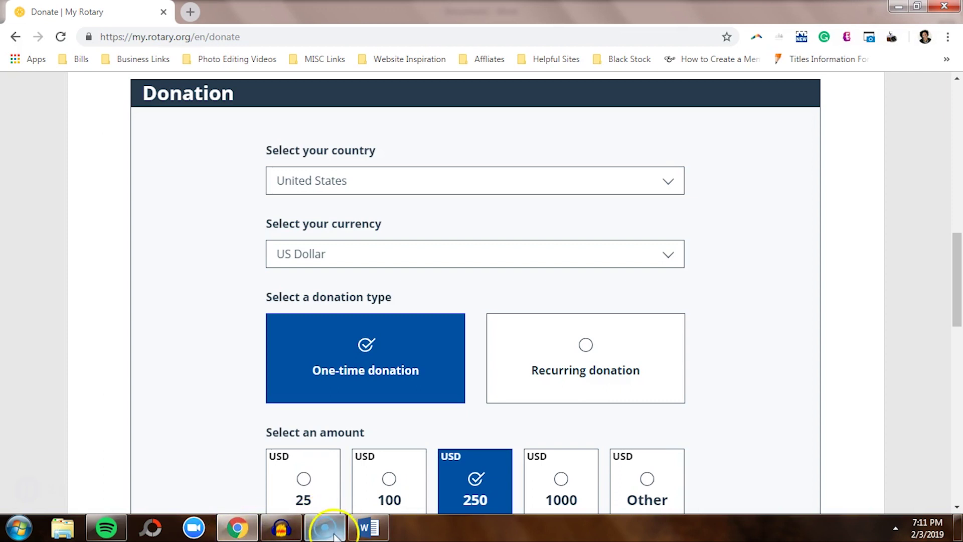
click(378, 528)
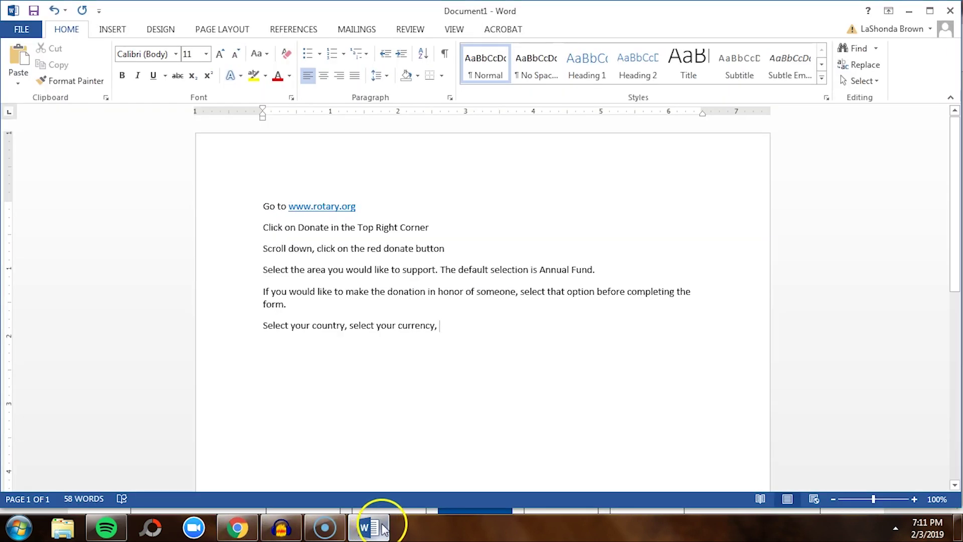
key(BackSpace)
key(BackSpace)
text(& s)
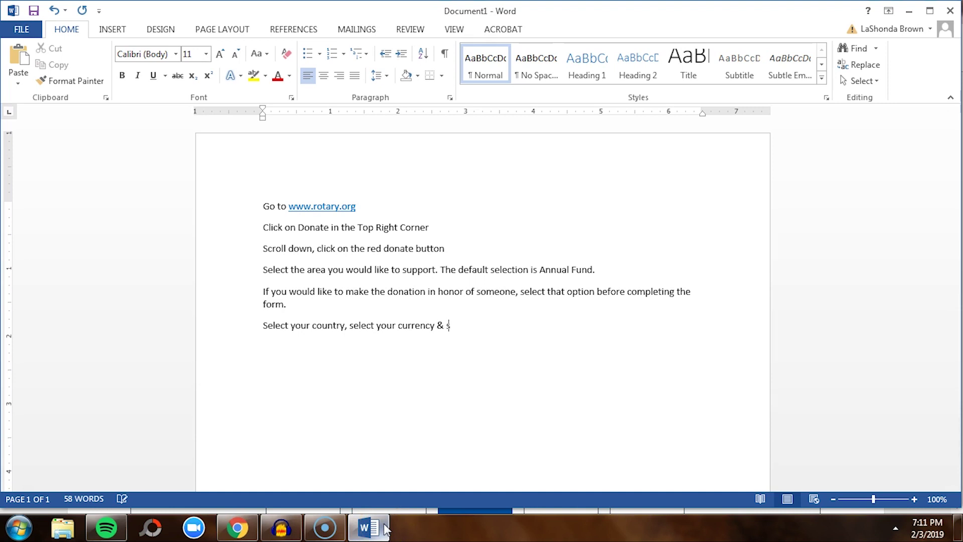
text(eeect your donation type)
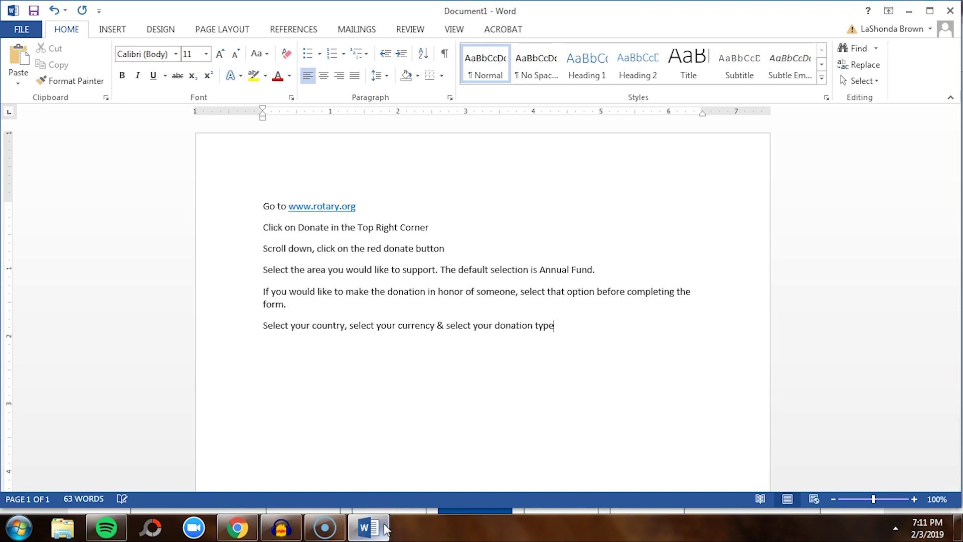
key(Return)
Select the recurring donation type on the Chrome form, and write "*Recurring donations are available" on a new line in Word
click(236, 528)
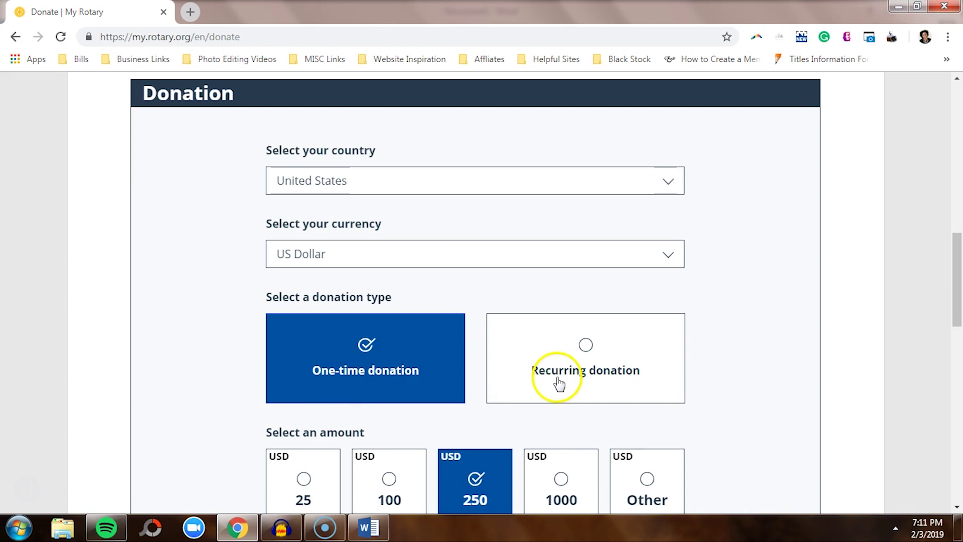
click(586, 346)
scroll(706, 359, down, 3)
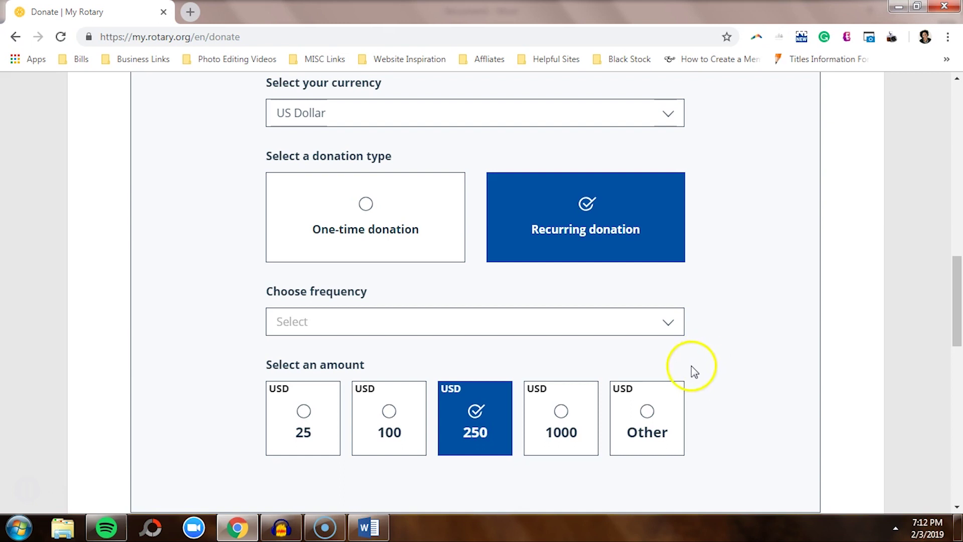
click(375, 528)
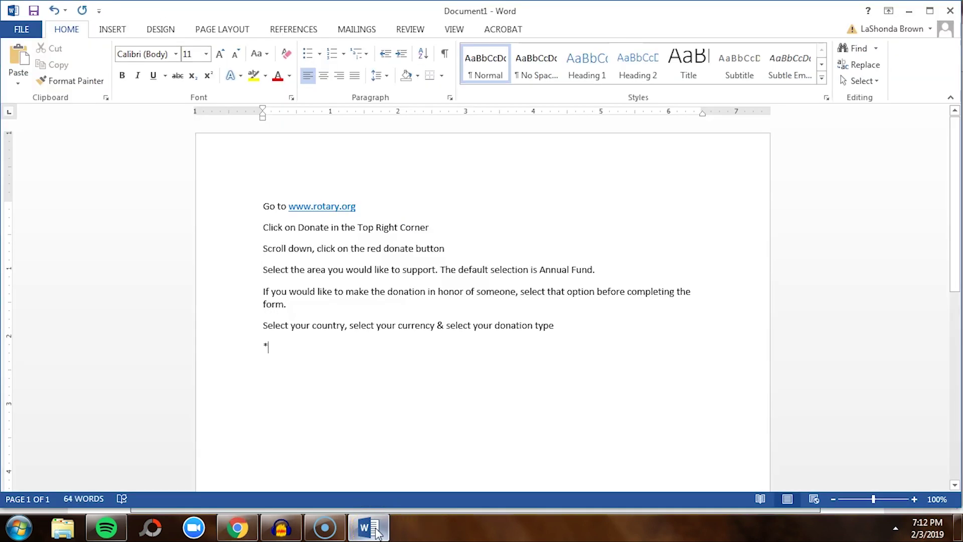
click(370, 534)
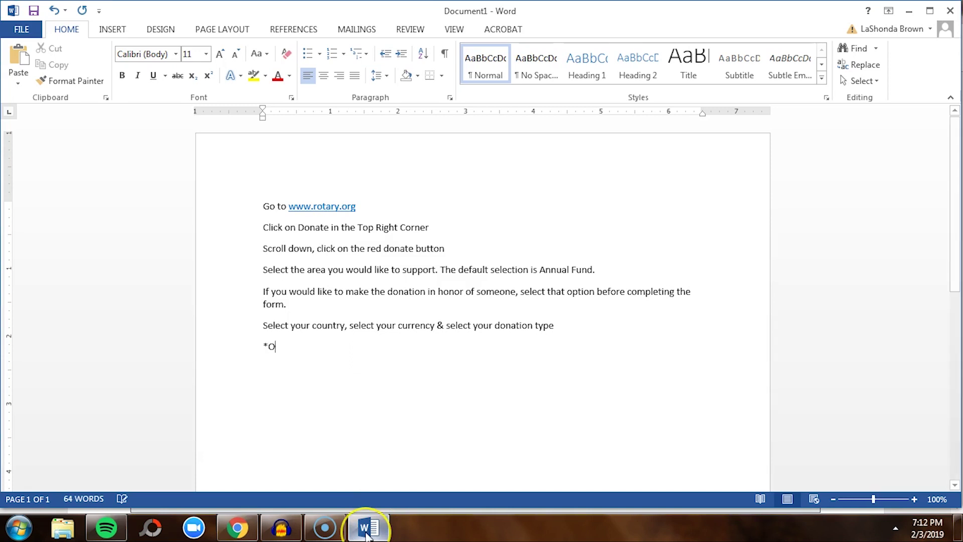
text(Recurring )
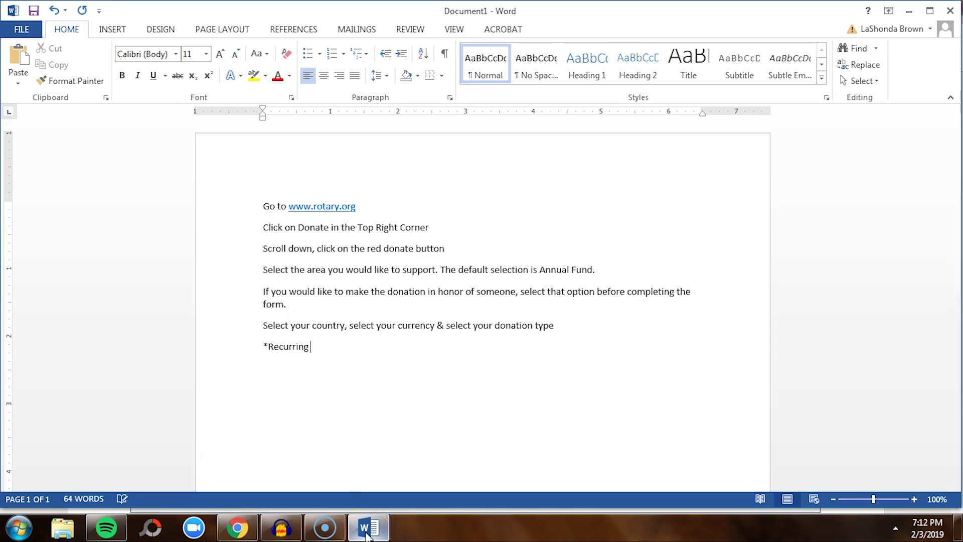
text(donations are available)
Check the frequency options on the Chrome form, and complete the Word note with "monthly, quarterly or annually"
click(237, 528)
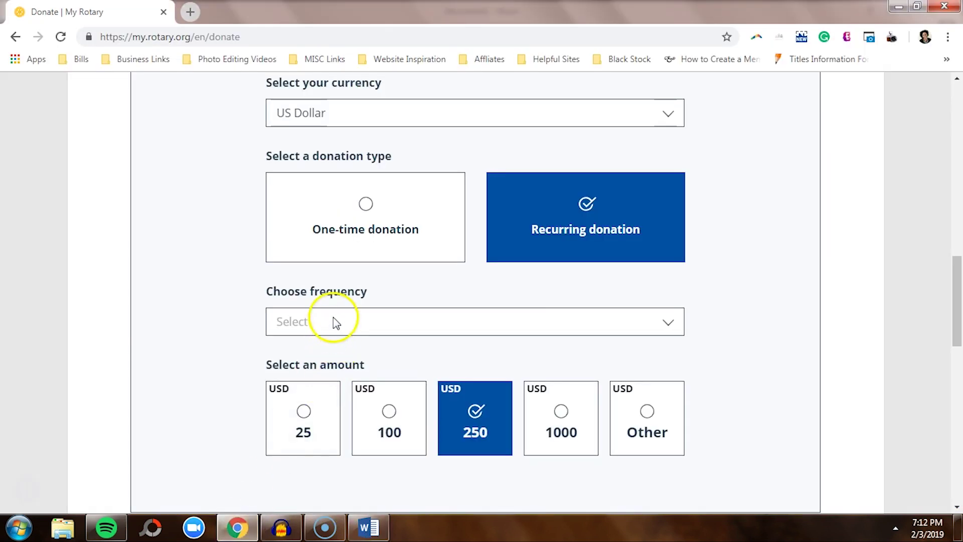
click(335, 323)
click(370, 528)
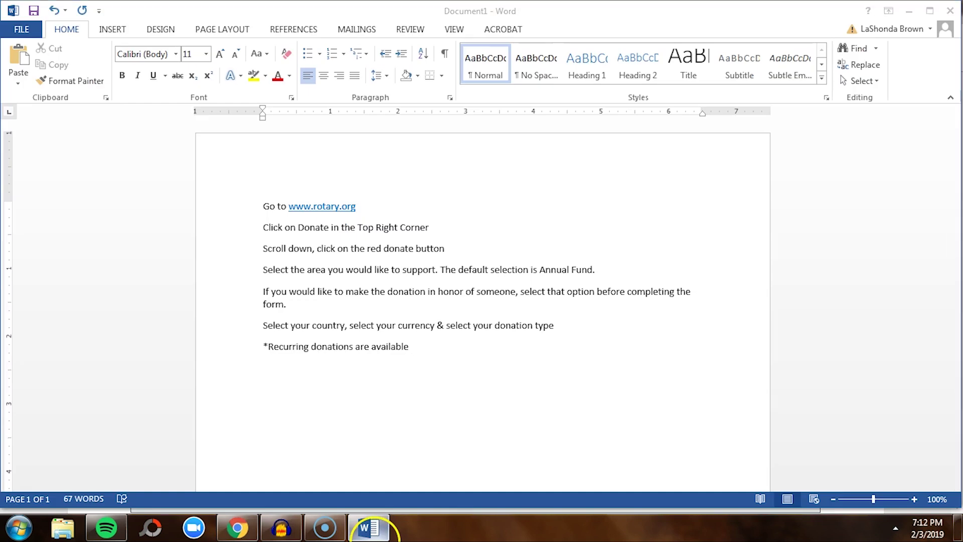
click(458, 412)
text(monthly)
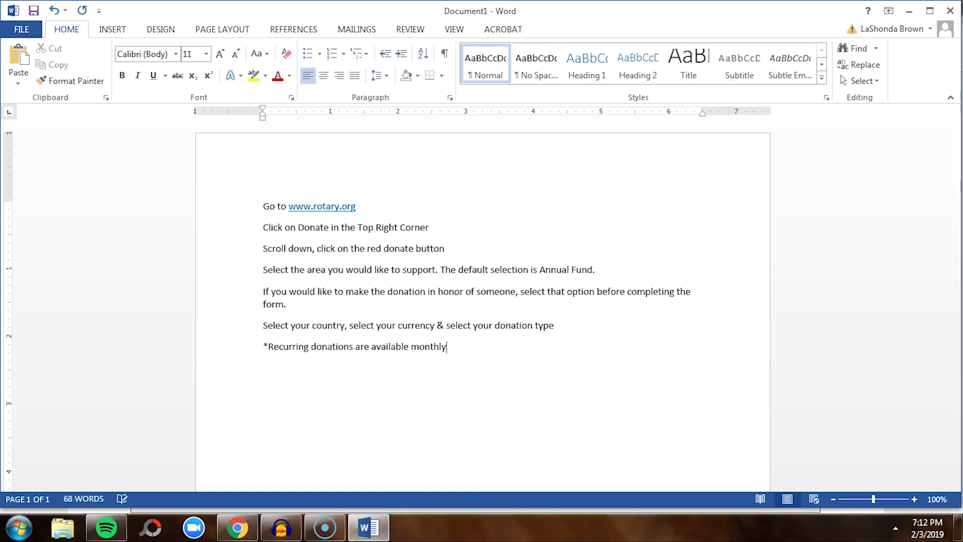
text(, quarterly or annually)
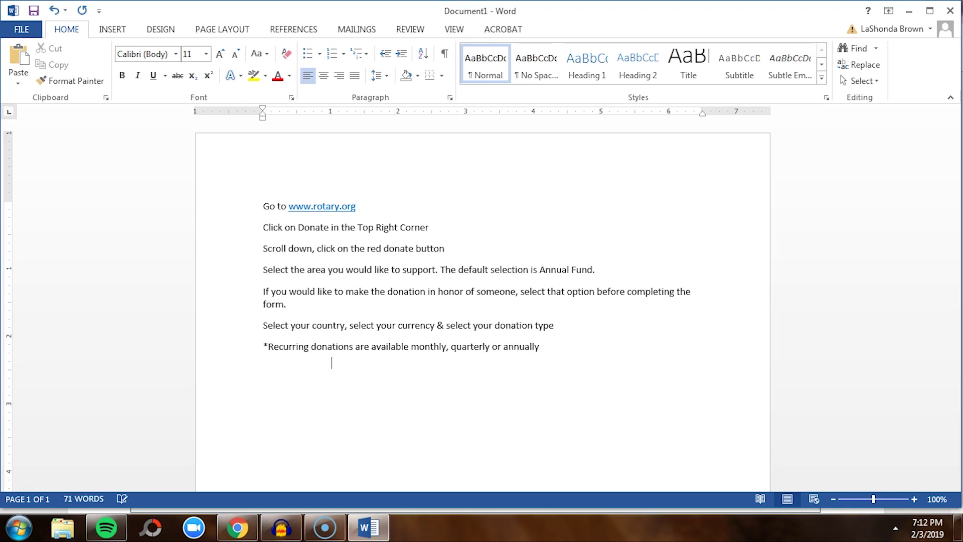
Check the form's remaining options in Chrome, and add the Word line "Select the amount & sign in if you have a login or sign in as a guest"
click(237, 526)
scroll(266, 264, down, 1)
scroll(266, 263, down, 3)
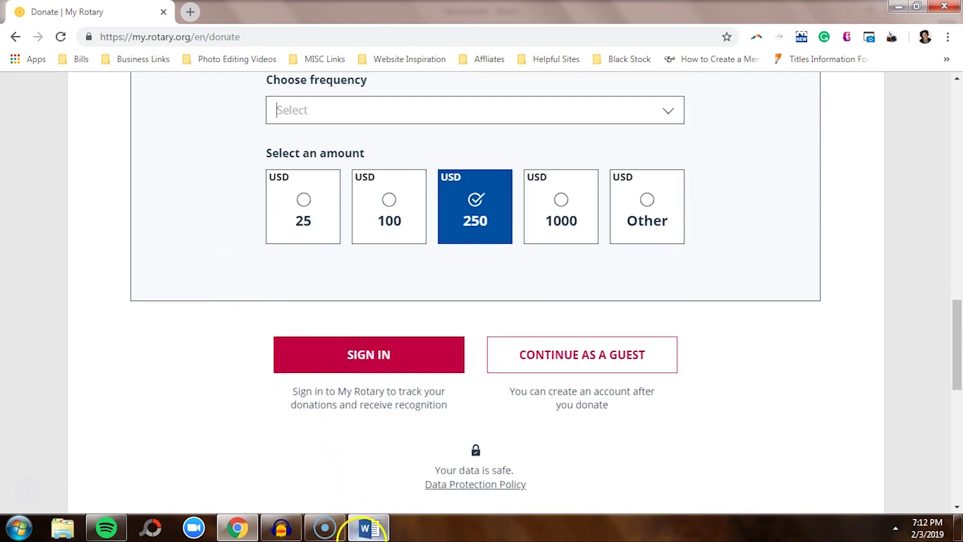
click(369, 527)
text(Select )
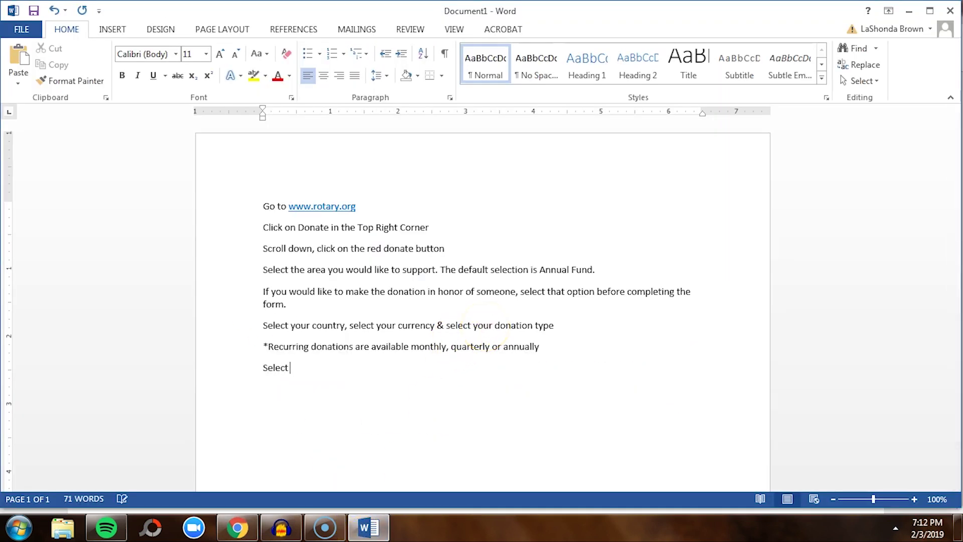
text(the amount & sign in if you )
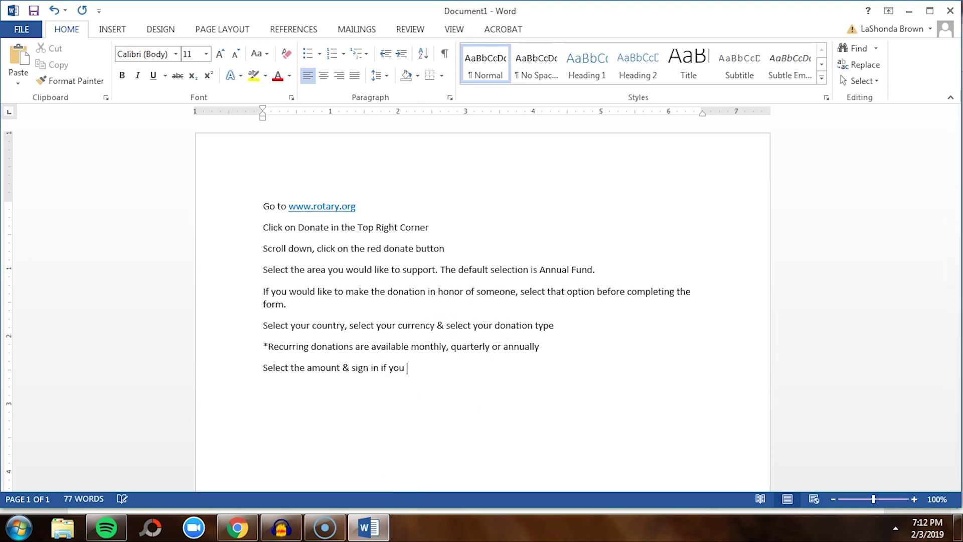
text(have a login or sign in a)
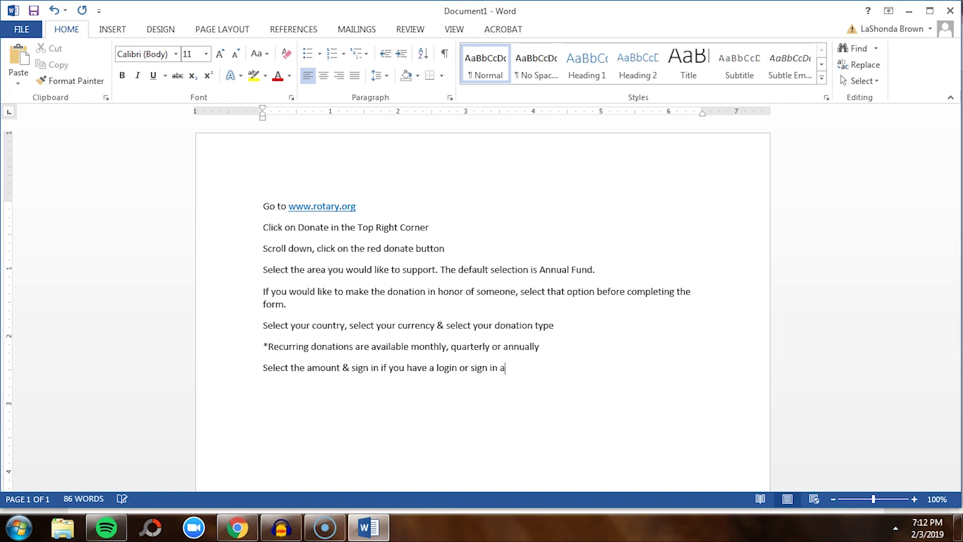
text(s a guest)
Look over the donation page in Chrome once more, and open Canva in a new tab
click(237, 528)
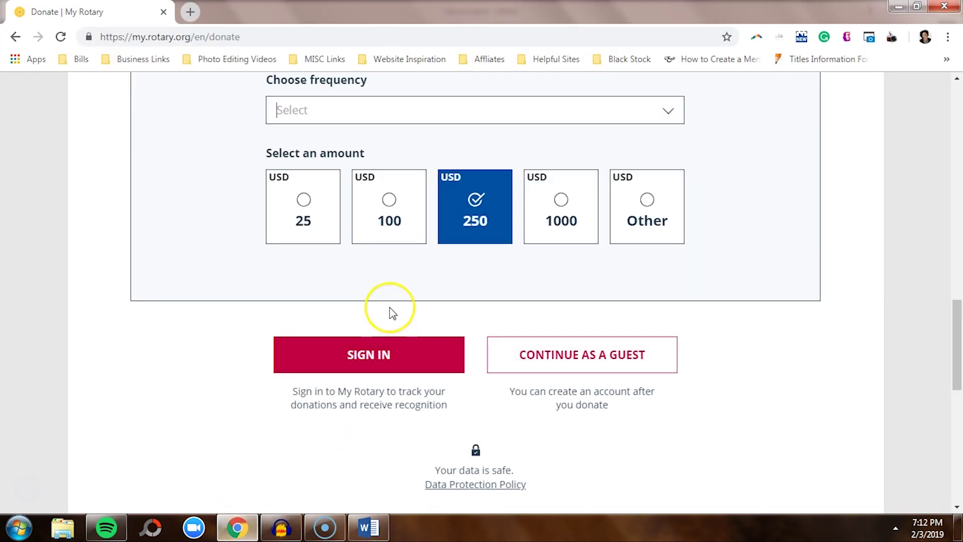
scroll(392, 313, down, 4)
scroll(392, 312, up, 17)
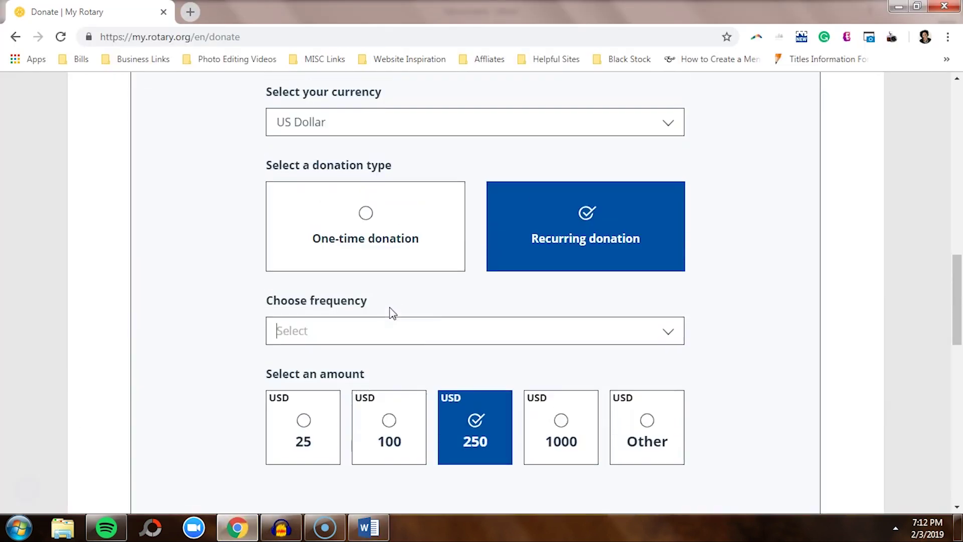
scroll(392, 312, up, 8)
click(397, 349)
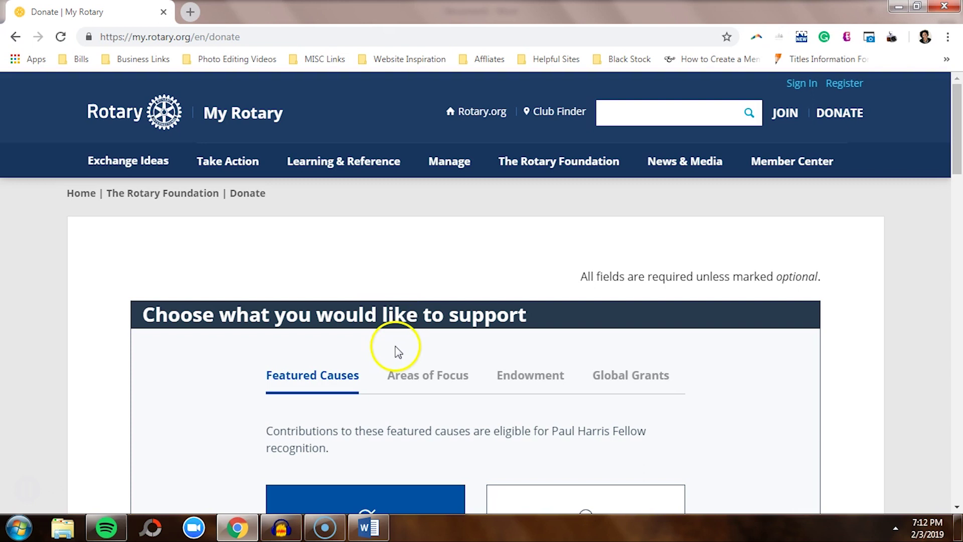
click(196, 7)
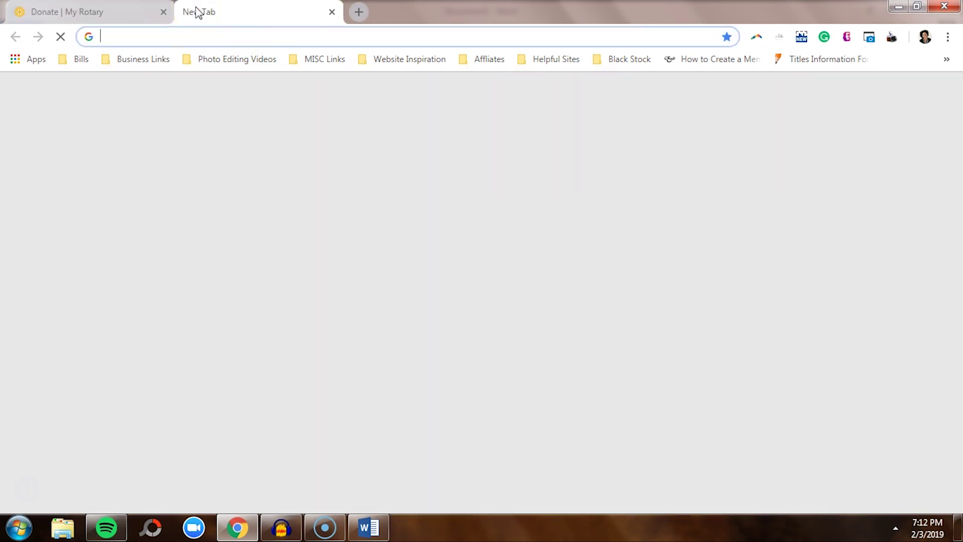
text(canva)
key(Return)
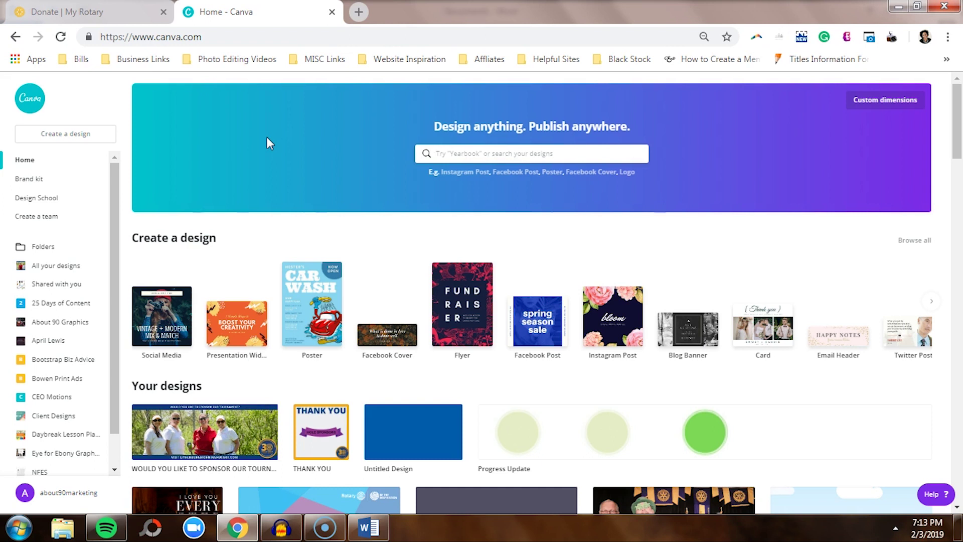
Browse all of Canva's design types and create a new Infographic design from the Marketing section
click(924, 242)
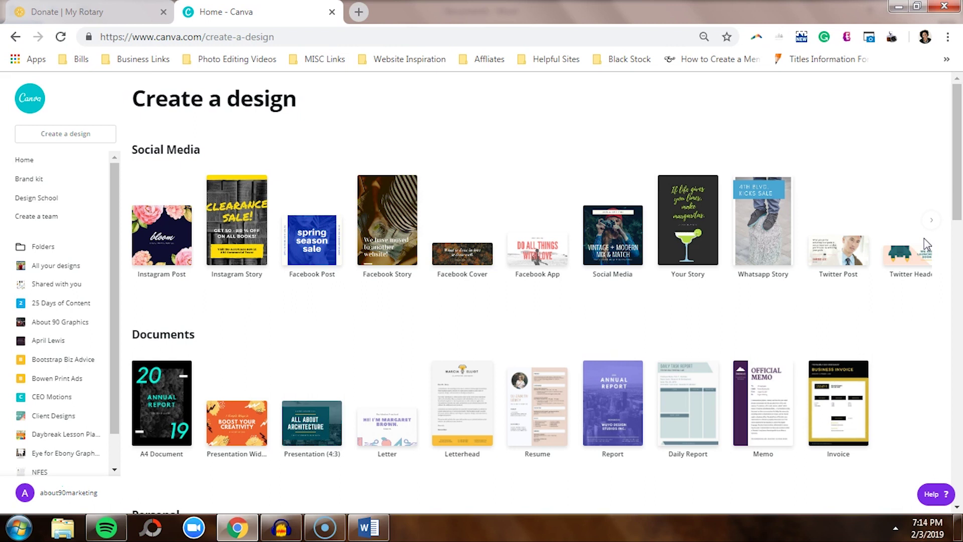
drag(961, 160, 961, 477)
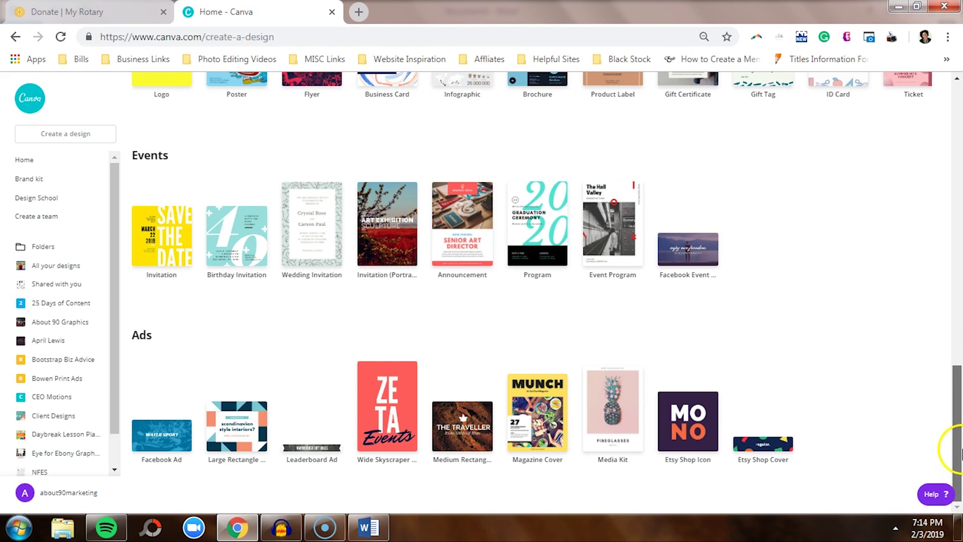
drag(962, 429, 953, 351)
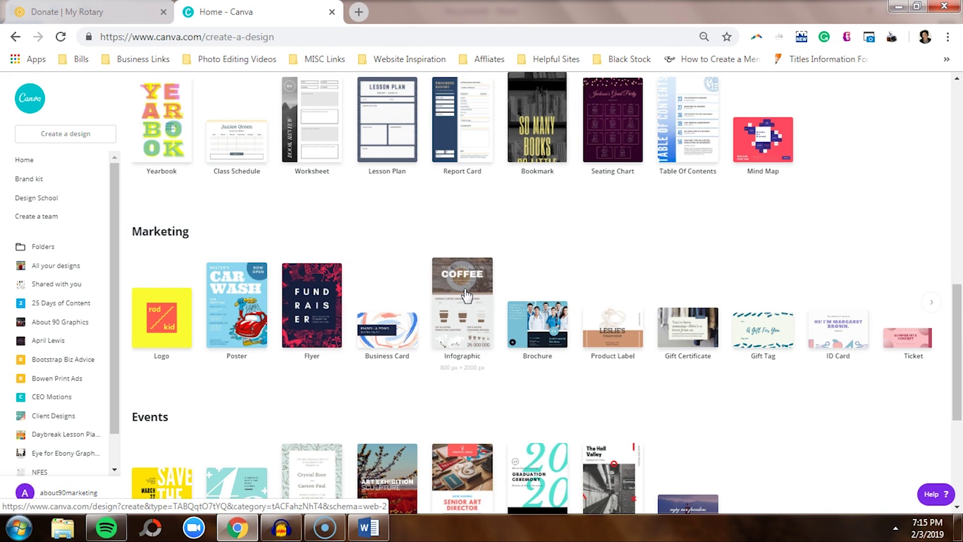
click(466, 295)
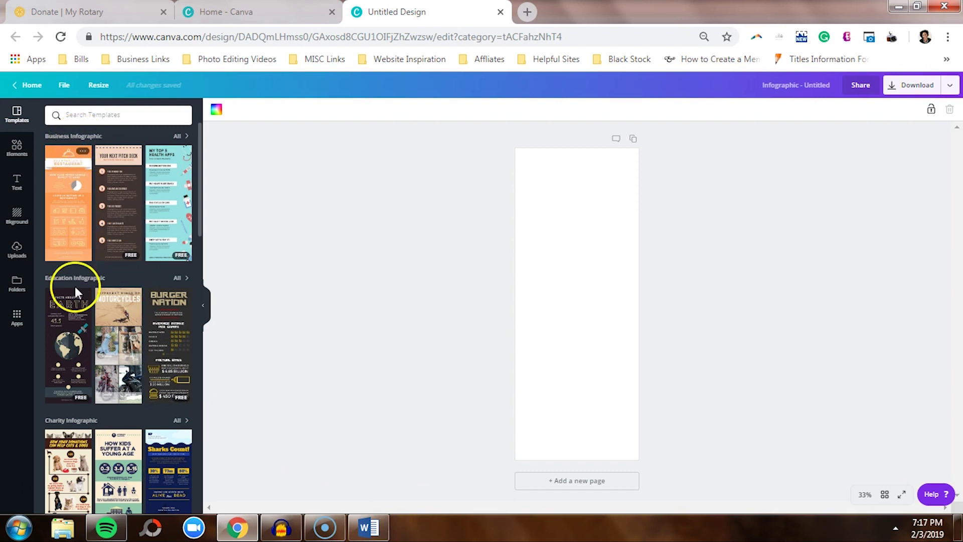
Look through the infographic template categories and the full list of templates beneath them
scroll(80, 284, down, 3)
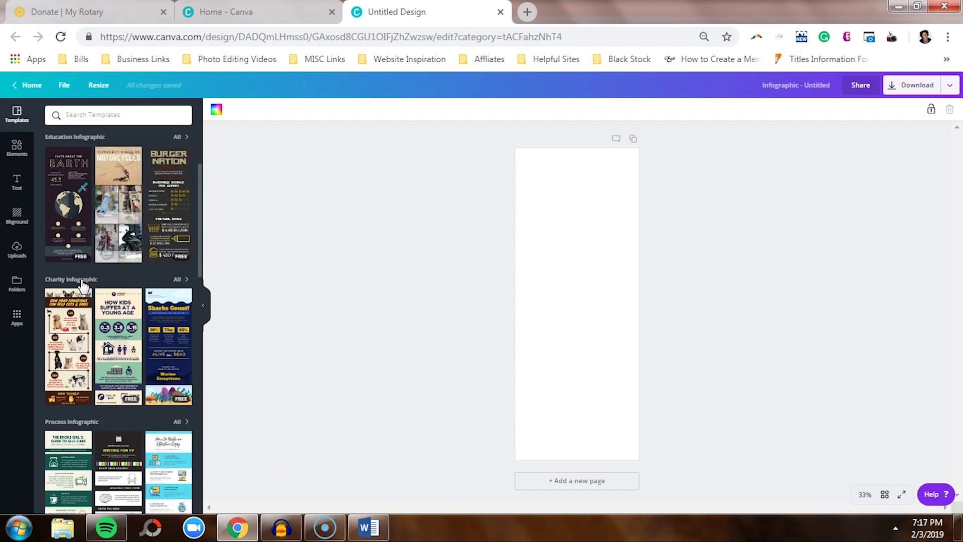
scroll(83, 285, down, 3)
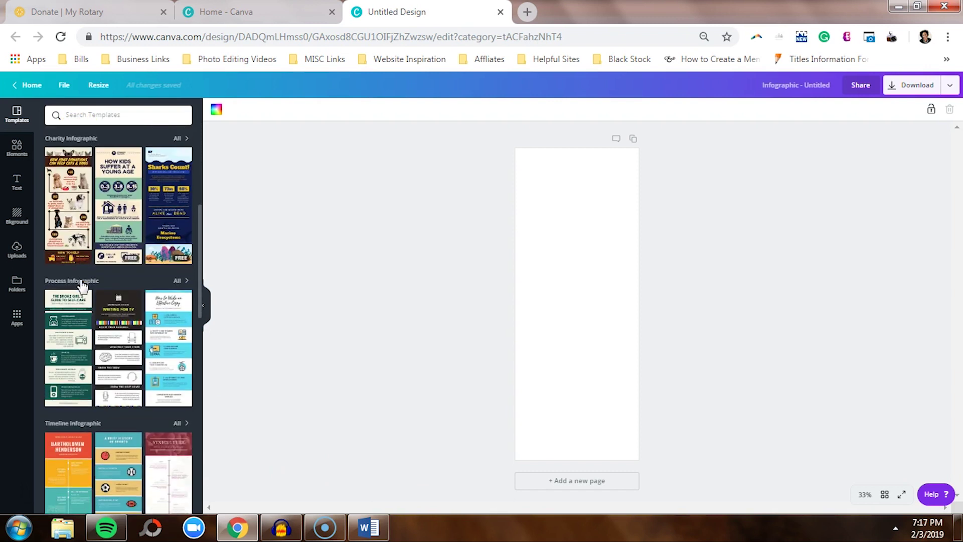
scroll(83, 285, down, 5)
click(72, 237)
scroll(73, 240, down, 10)
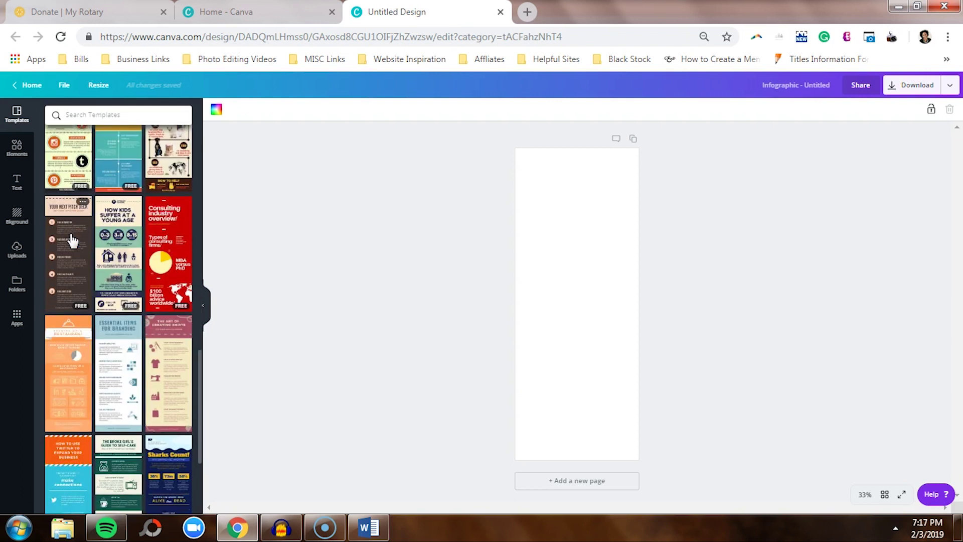
scroll(75, 243, down, 3)
scroll(80, 244, up, 10)
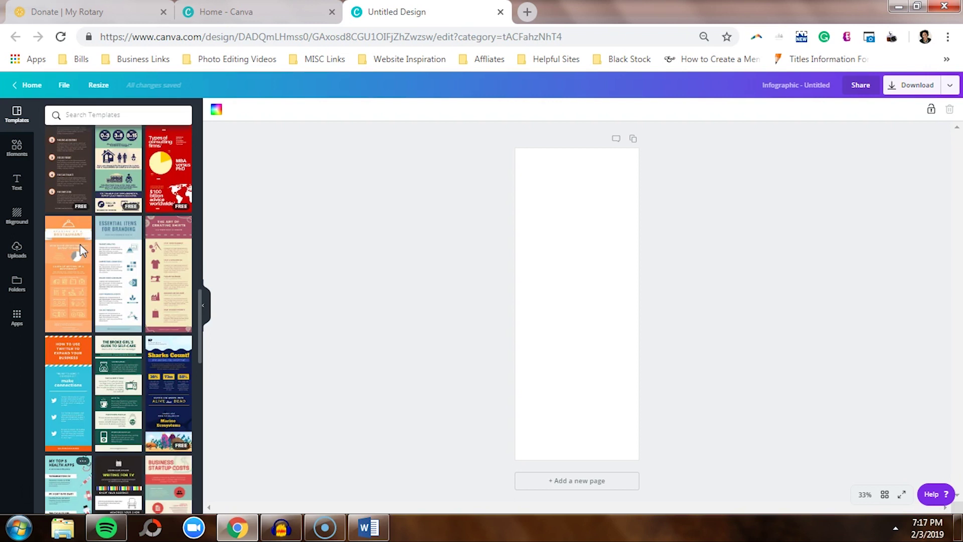
scroll(81, 246, up, 10)
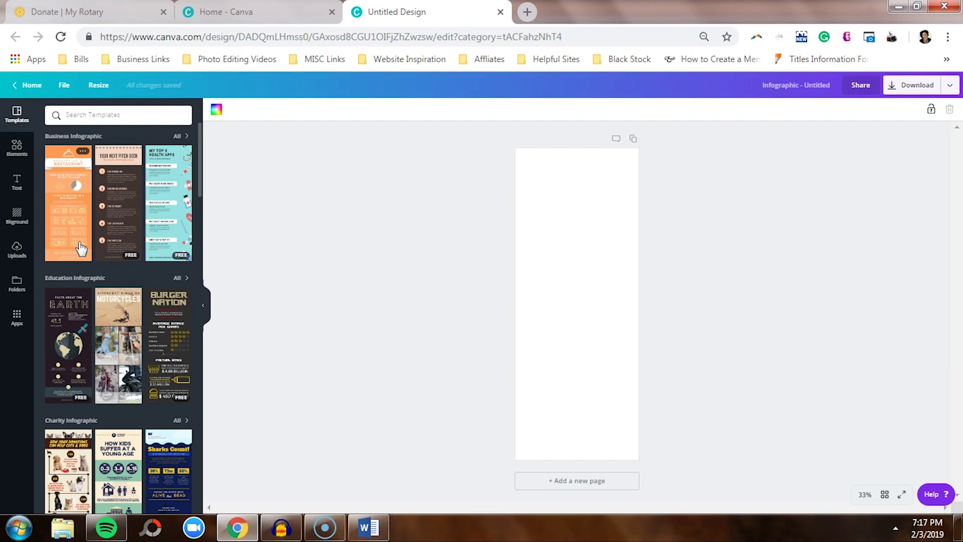
Show all Process Infographic templates, look through them, and apply the blue and white "How to Write an Effective Copy" template to the blank page
scroll(113, 364, down, 3)
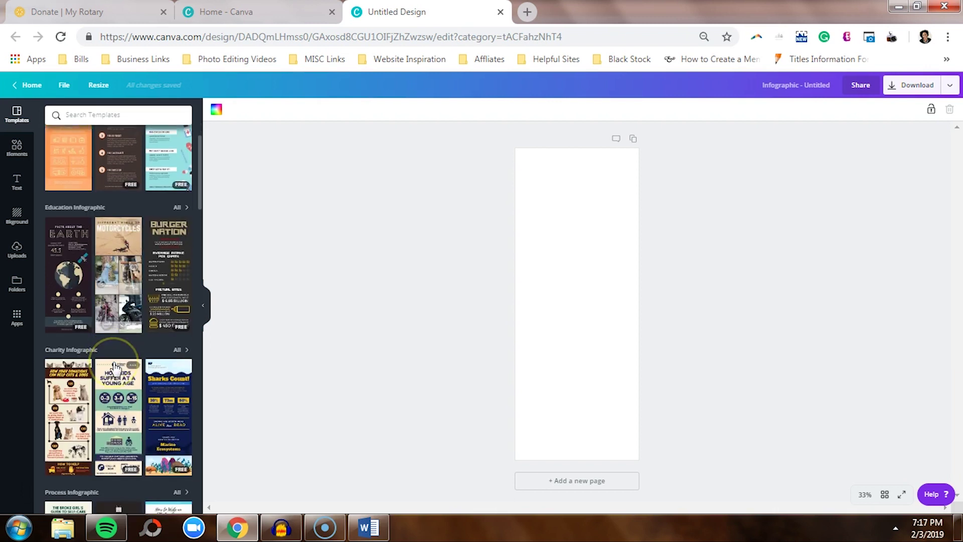
scroll(115, 368, down, 3)
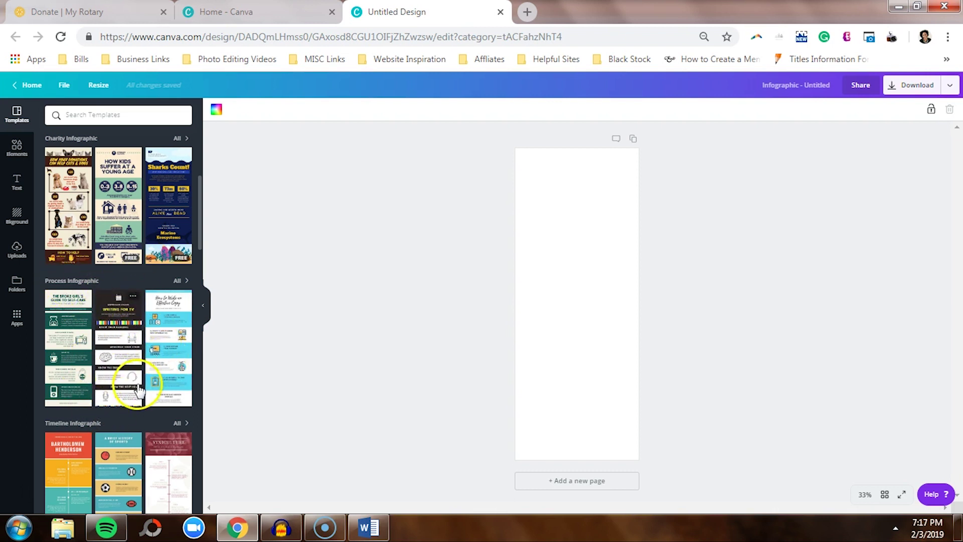
click(178, 282)
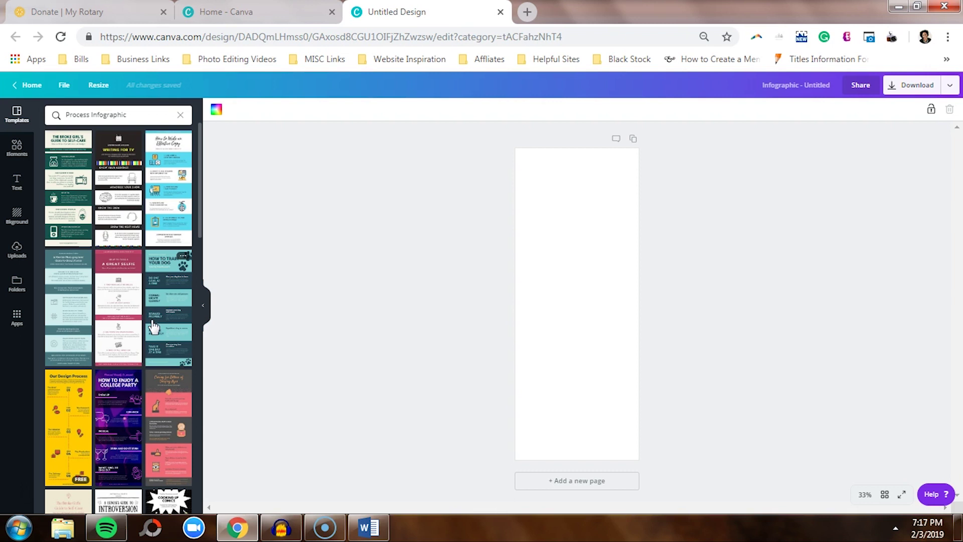
scroll(154, 327, down, 6)
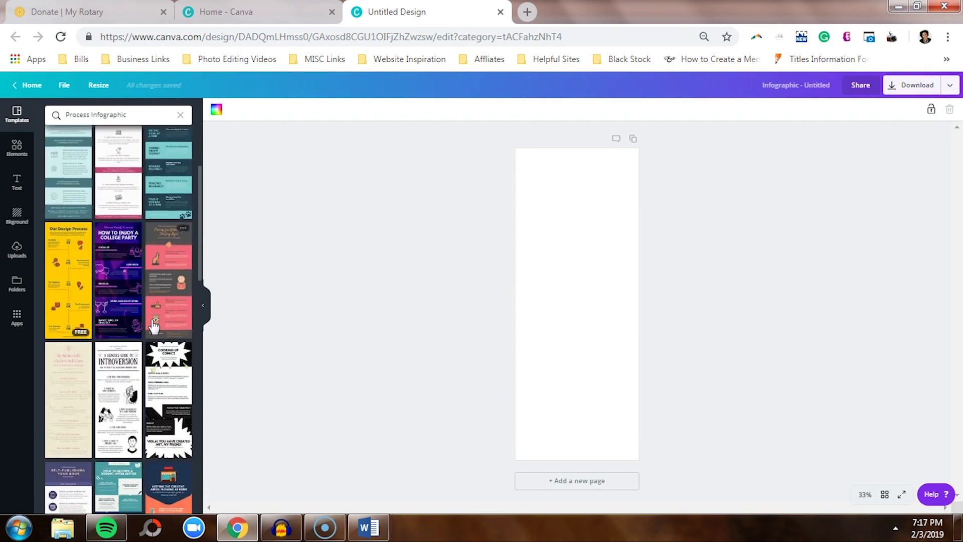
scroll(154, 326, down, 7)
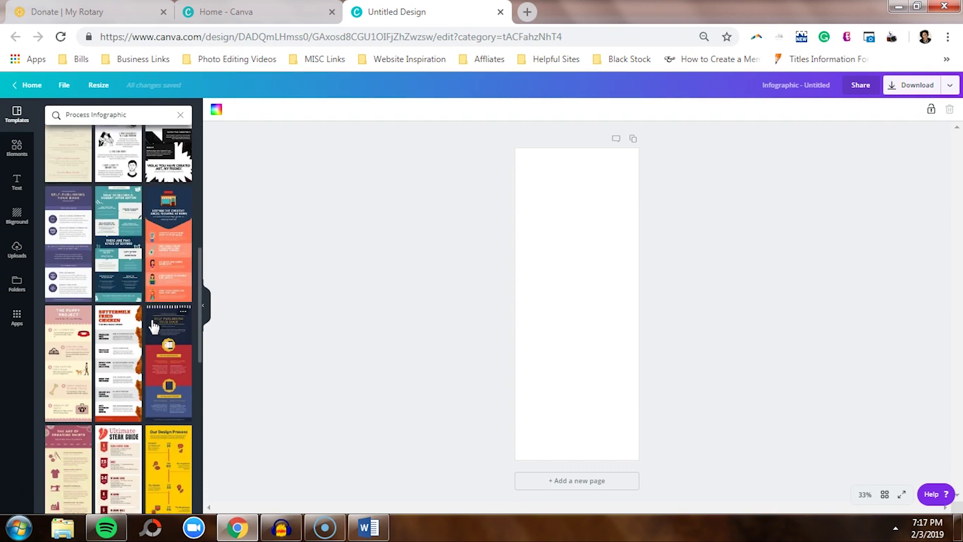
scroll(154, 327, down, 6)
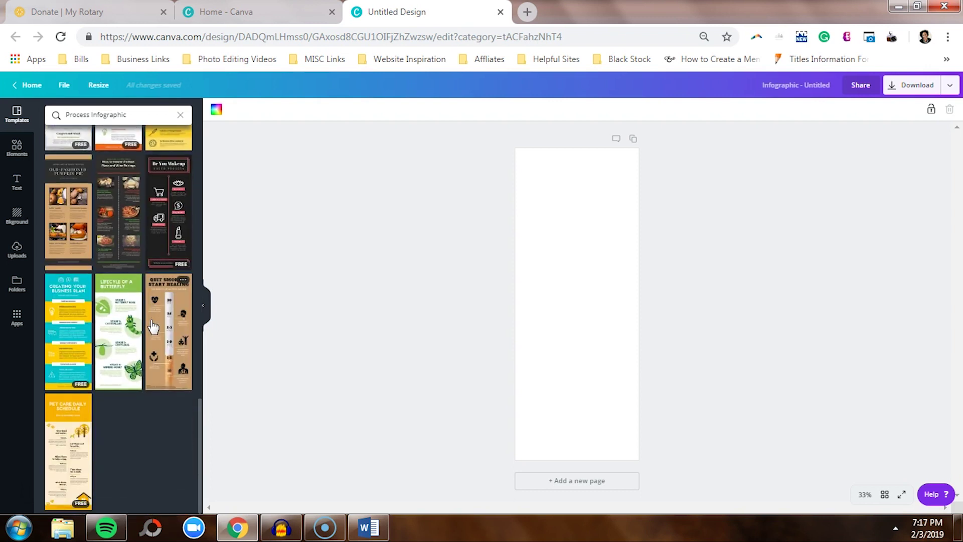
scroll(154, 326, up, 7)
scroll(154, 326, up, 8)
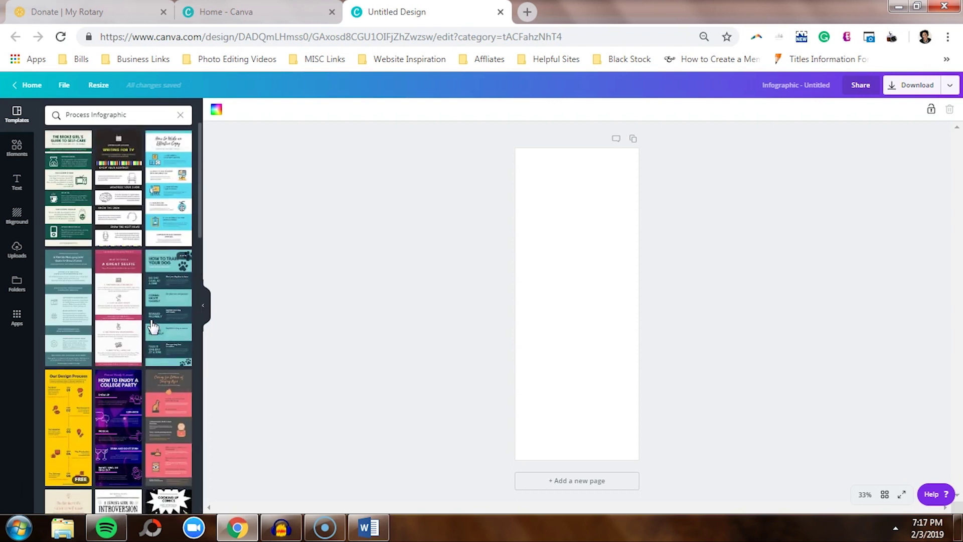
scroll(154, 327, up, 1)
click(166, 217)
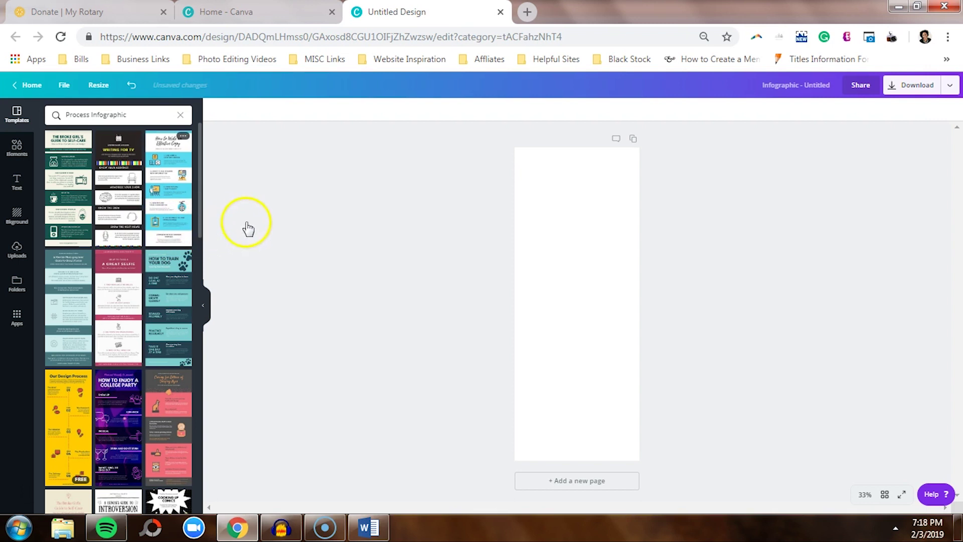
Fill the blank page with the blue and white "How to Write an Effective Copy" template and look through it at 75% zoom
click(171, 176)
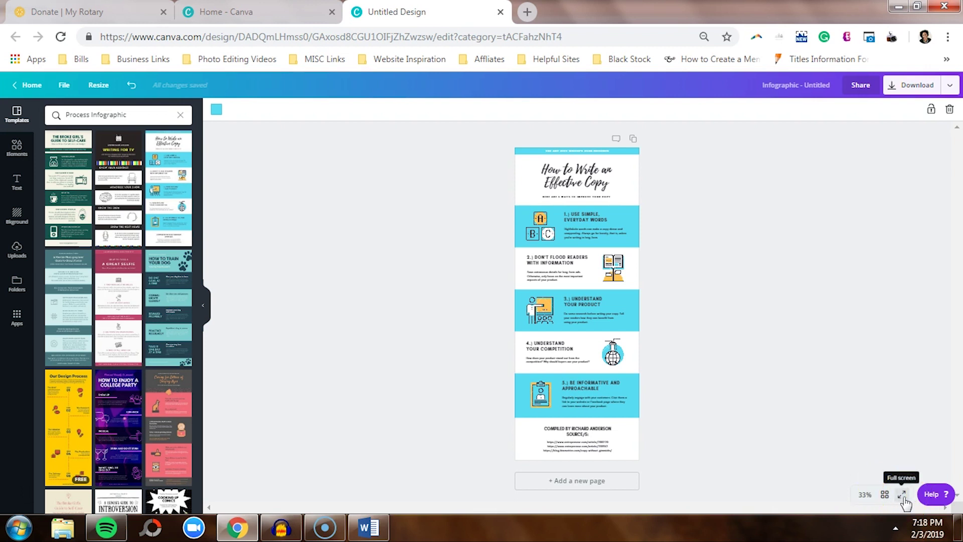
click(868, 496)
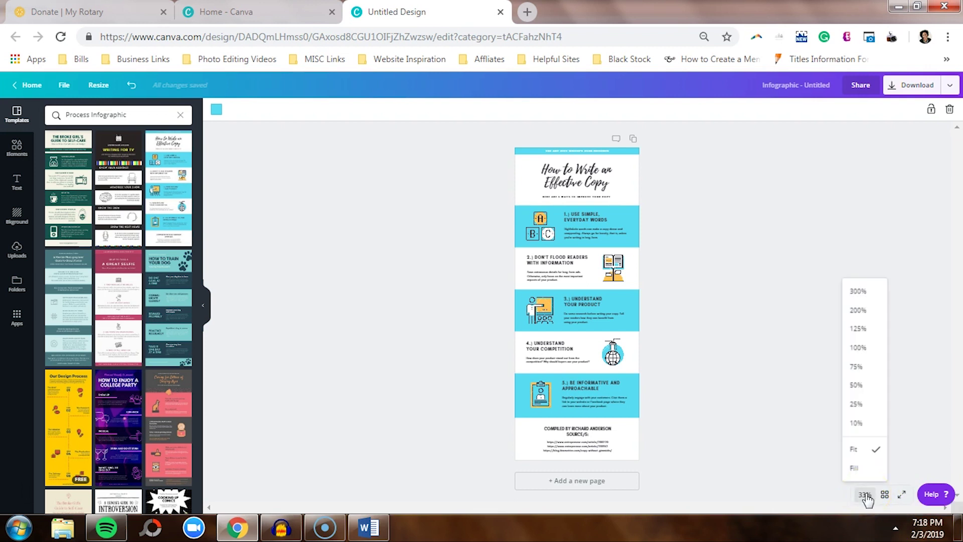
click(870, 374)
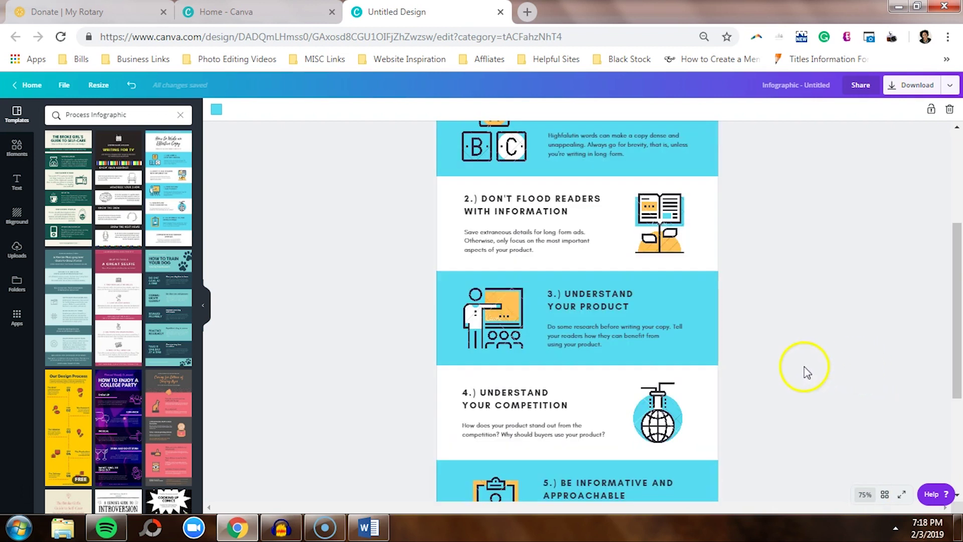
scroll(815, 383, up, 4)
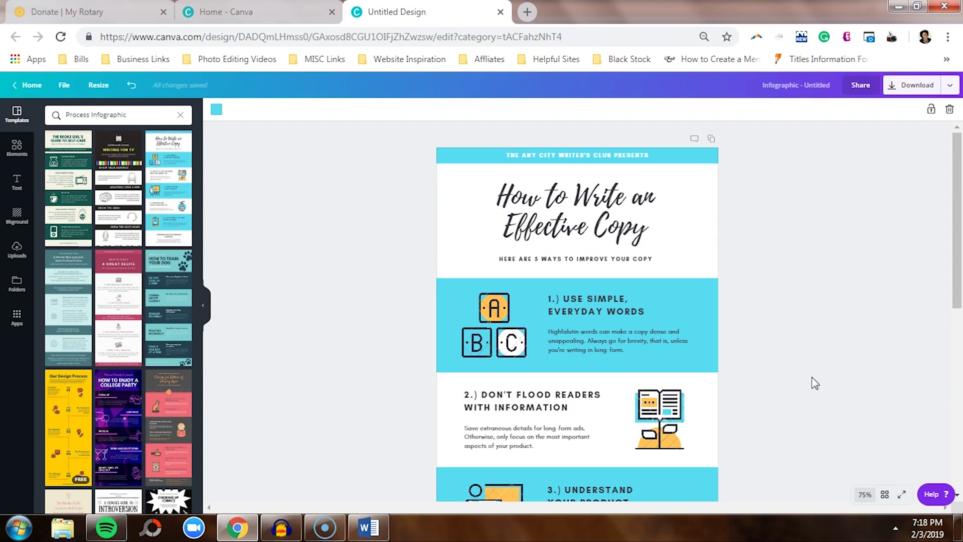
scroll(815, 383, down, 4)
scroll(816, 383, down, 3)
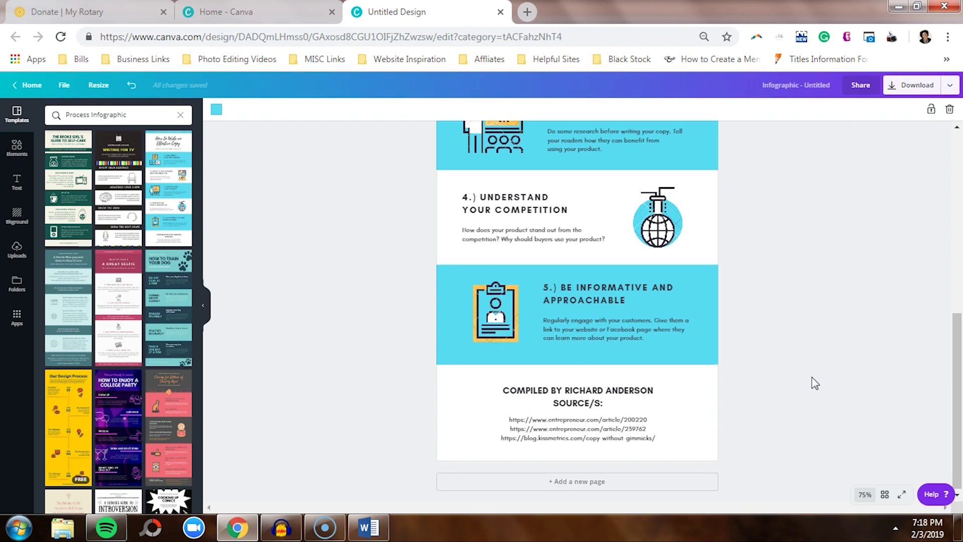
scroll(815, 383, up, 3)
scroll(816, 384, up, 2)
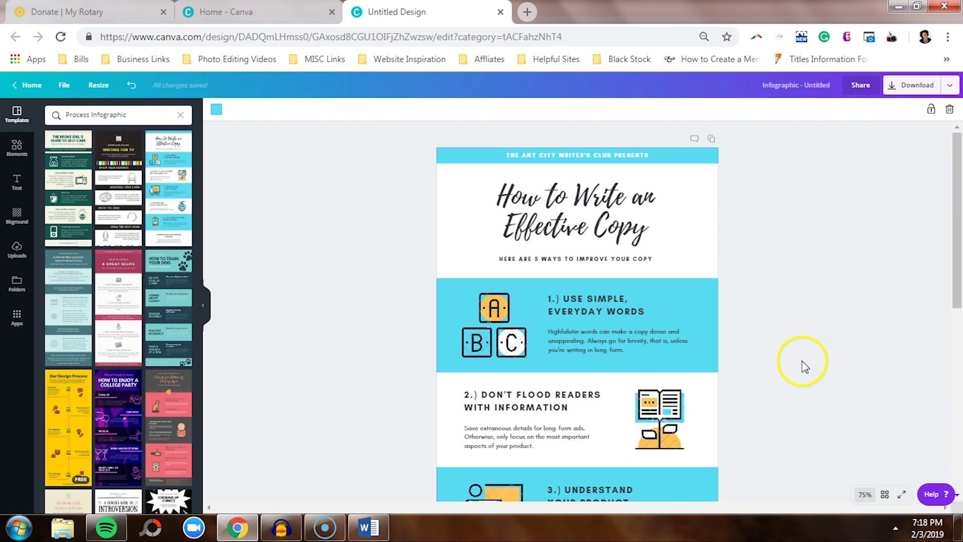
Recolor the header banner above the title with the dark blue from the Rotary palette
click(445, 163)
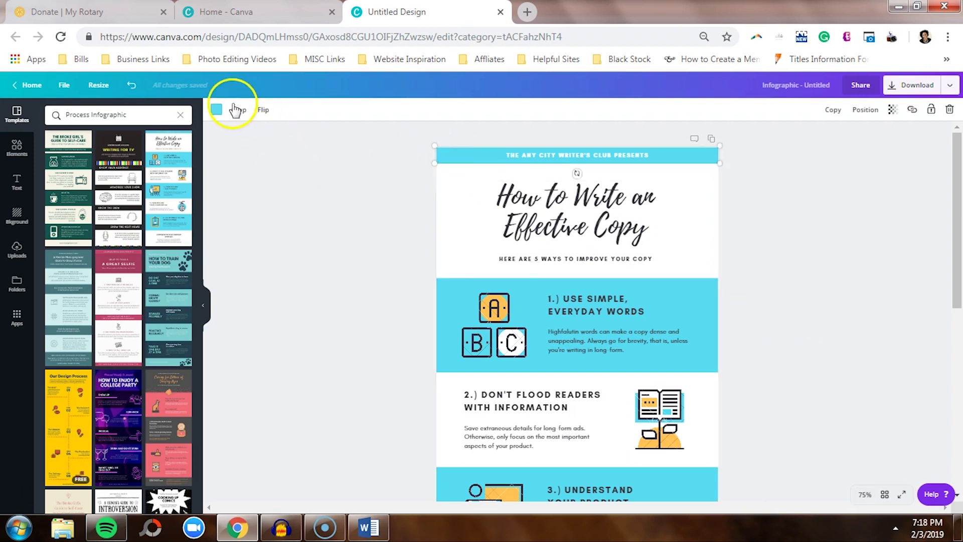
click(216, 109)
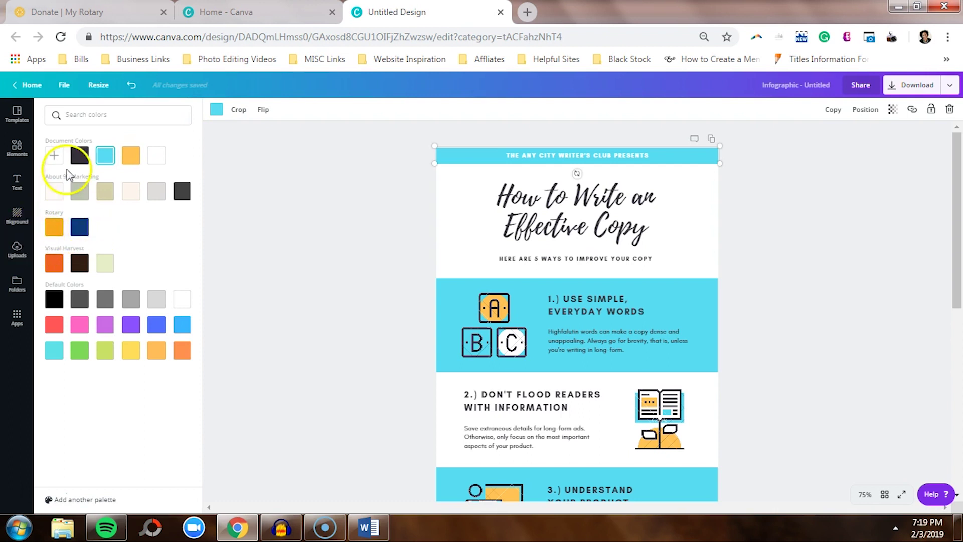
click(80, 229)
Change the light blue background behind sections 1, 3 and 5 to the Rotary palette's dark blue
click(444, 313)
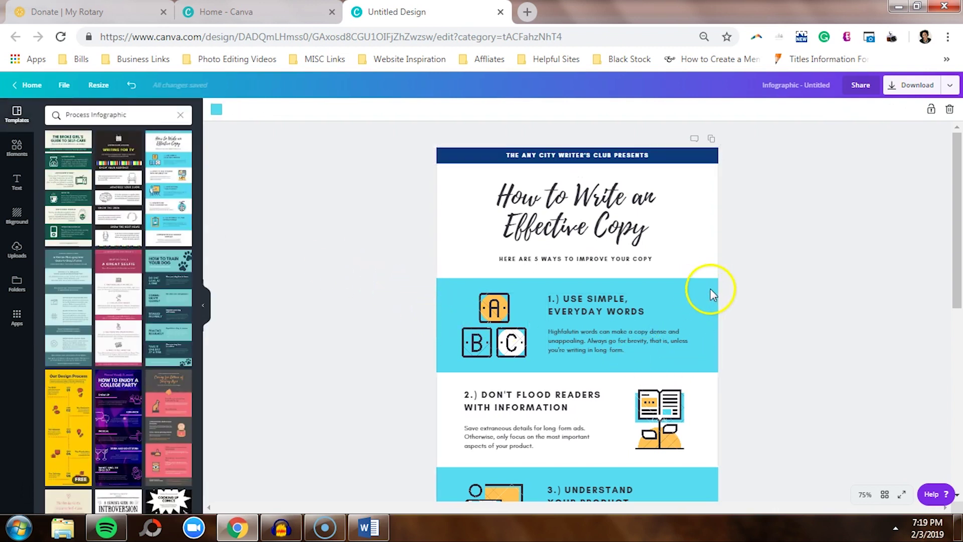
click(216, 109)
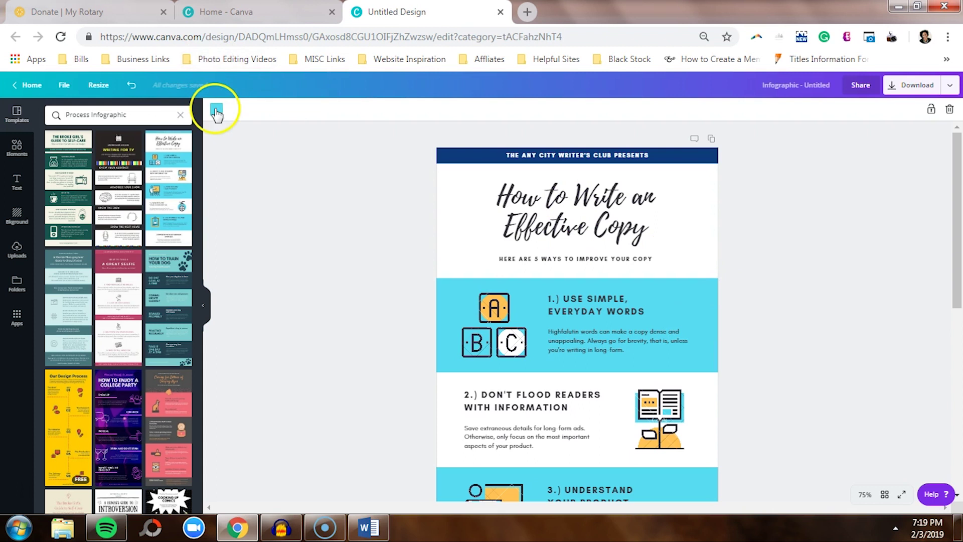
click(79, 227)
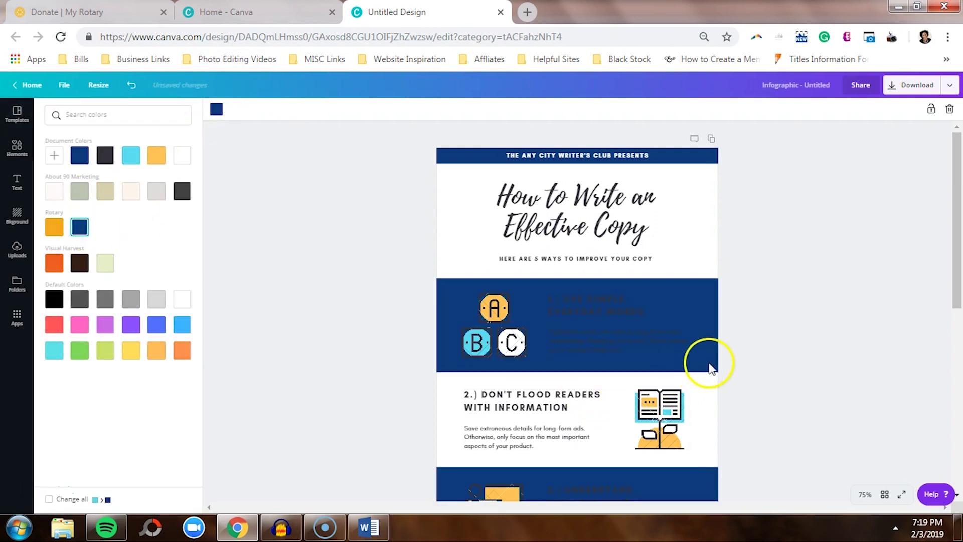
scroll(722, 367, down, 5)
scroll(768, 366, down, 1)
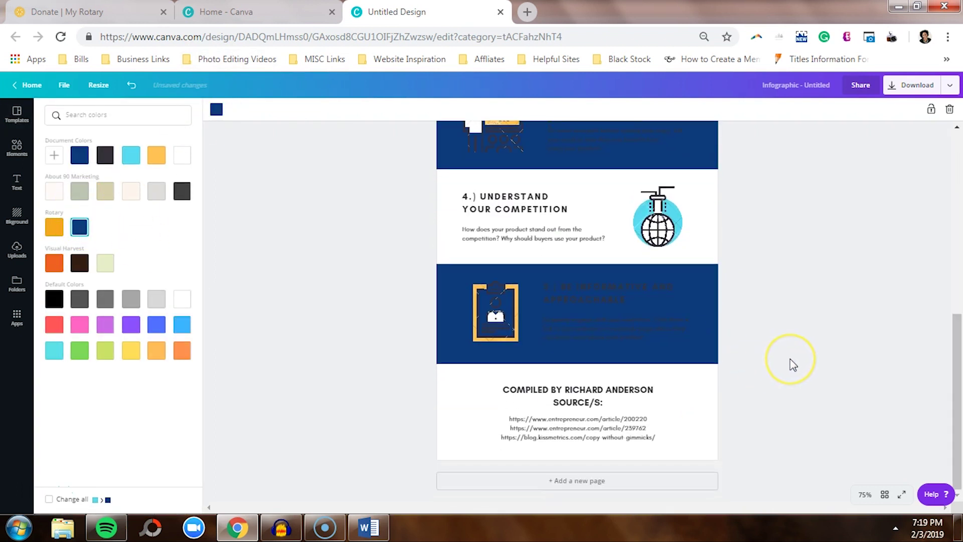
click(792, 364)
Delete the ABC blocks illustration from section 1 and the book illustration from section 2
scroll(792, 364, up, 6)
drag(563, 344, 506, 335)
click(505, 336)
key(Delete)
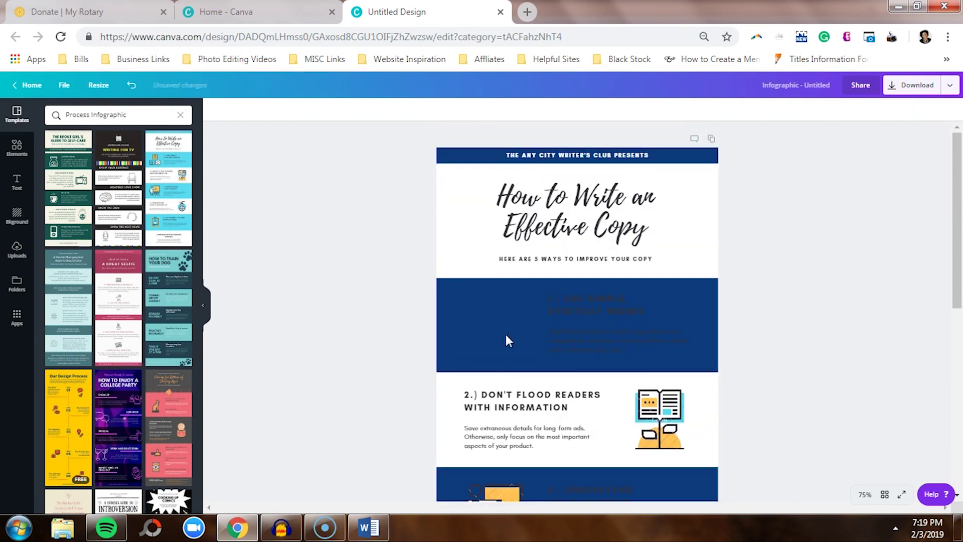
click(661, 417)
key(Delete)
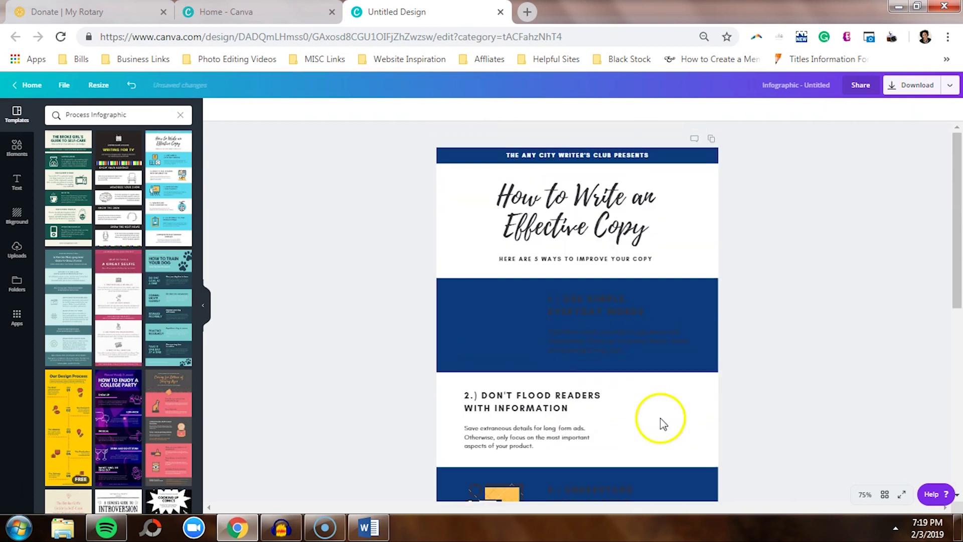
Delete the presenter, globe and clipboard illustrations from sections 3, 4 and 5
scroll(660, 421, down, 4)
click(495, 299)
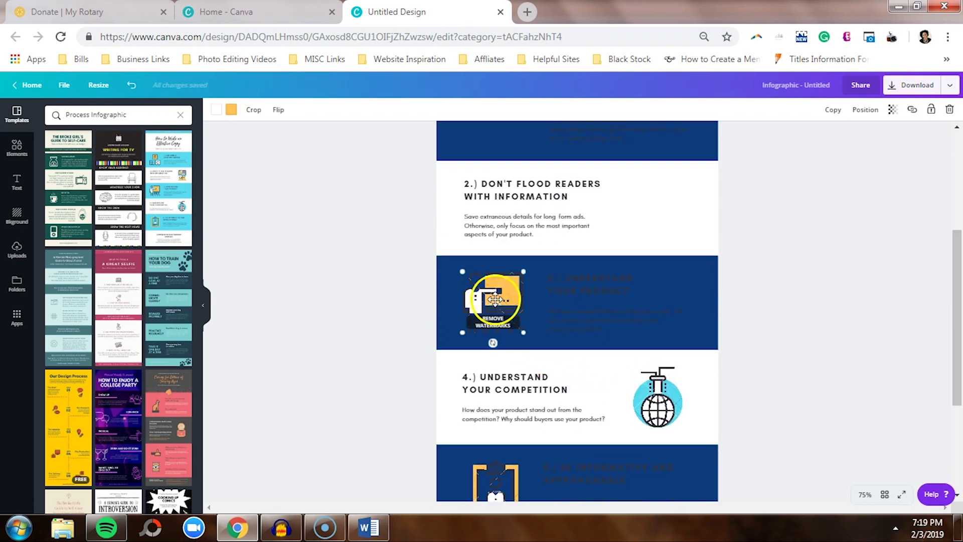
key(Delete)
click(639, 416)
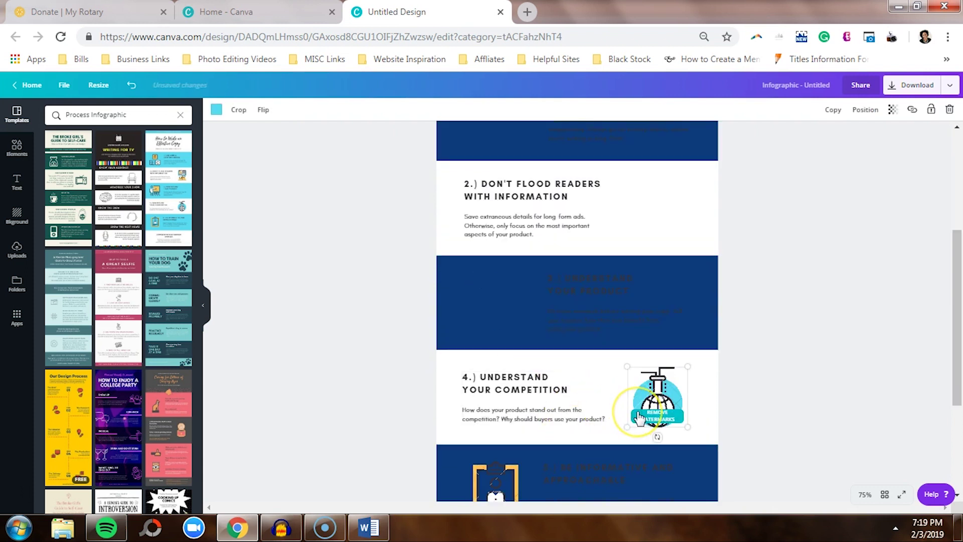
key(Delete)
scroll(618, 377, down, 3)
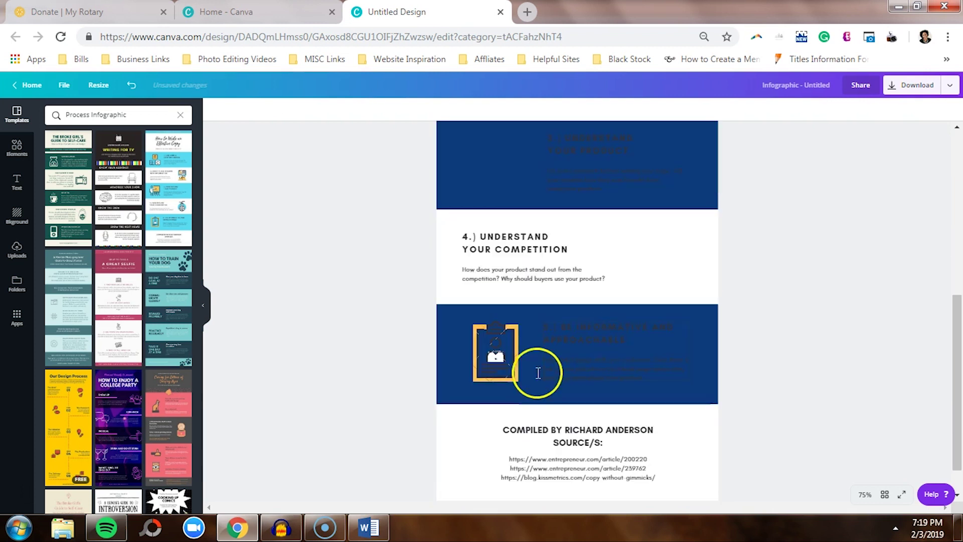
click(473, 355)
key(Delete)
Look through the available fonts, search for "open" and set the "How to Write an Effective Copy" title to Open Sans
scroll(470, 353, up, 3)
scroll(425, 381, up, 3)
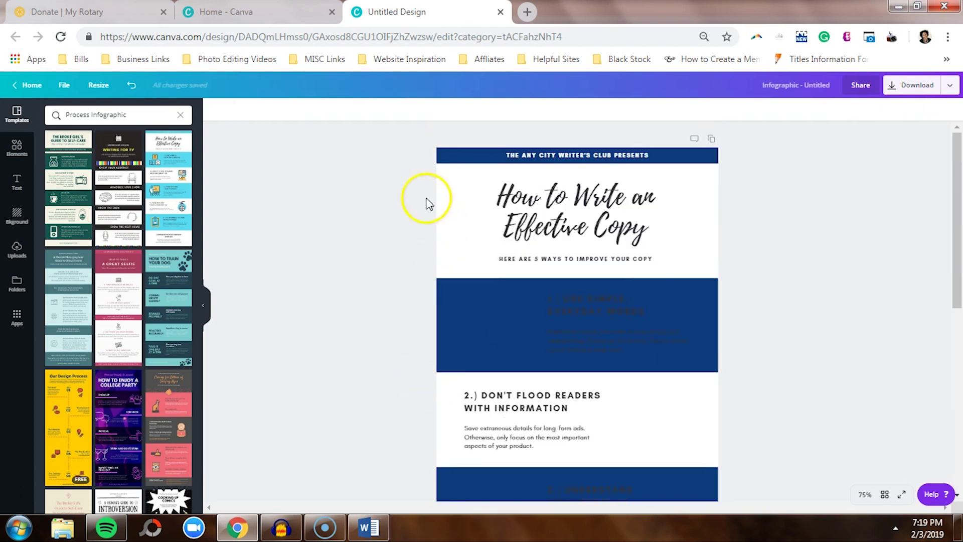
click(533, 203)
double_click(502, 200)
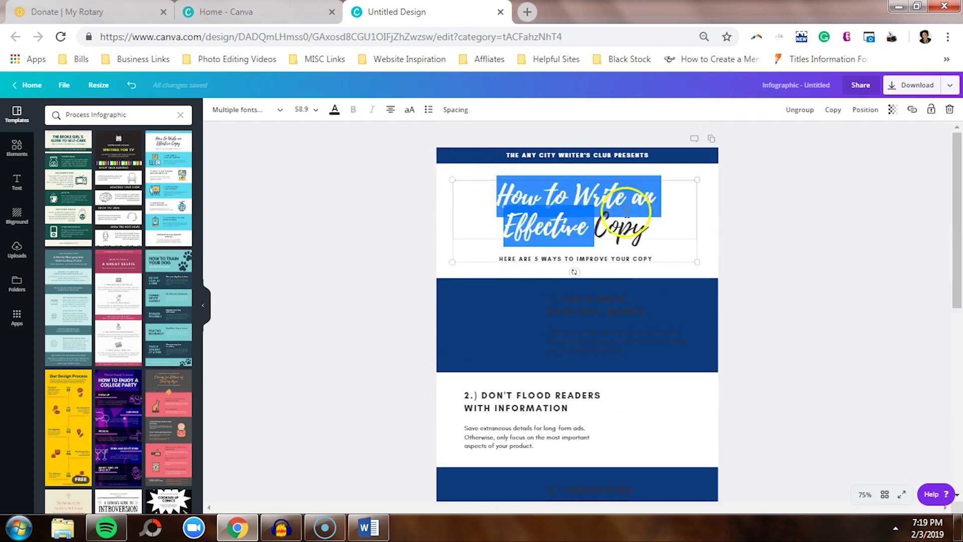
click(280, 113)
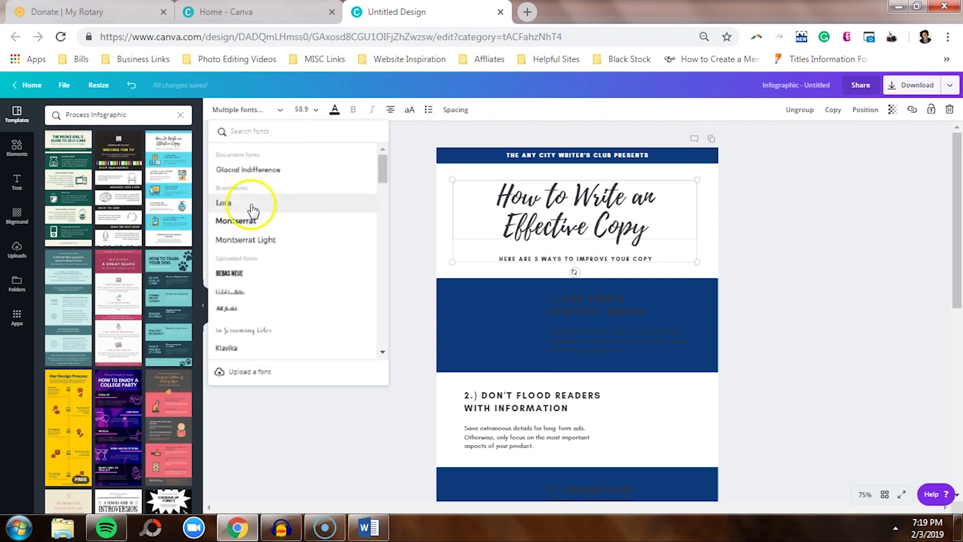
scroll(253, 263, down, 3)
scroll(256, 264, down, 3)
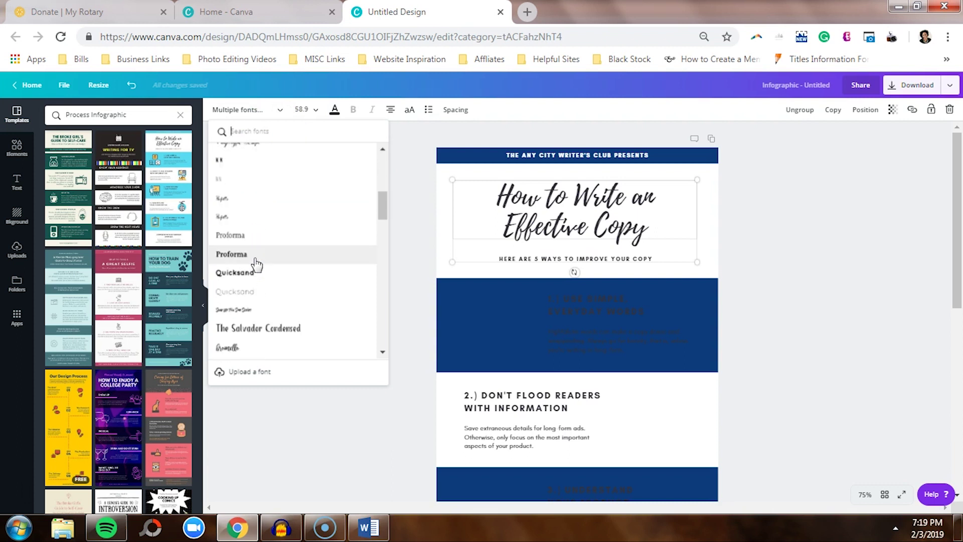
scroll(255, 261, down, 4)
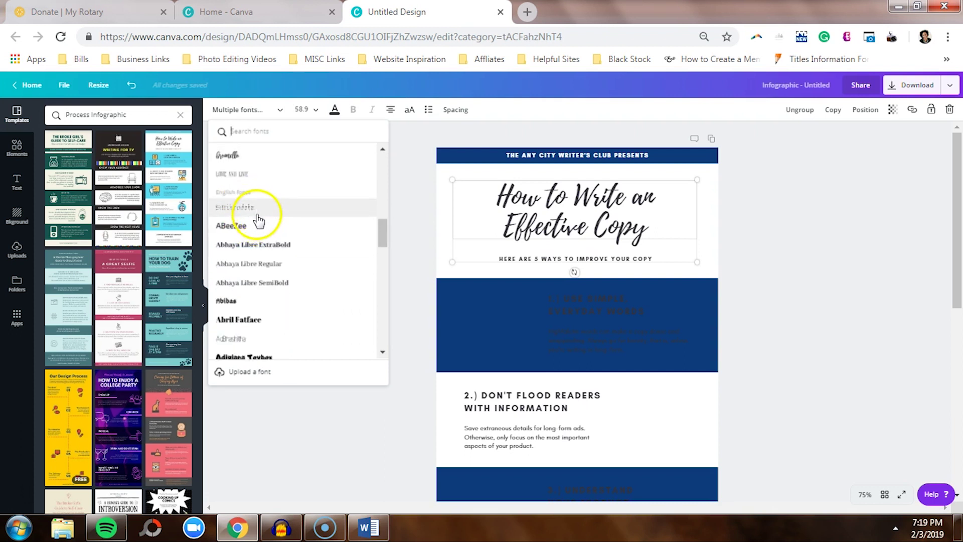
scroll(279, 254, up, 5)
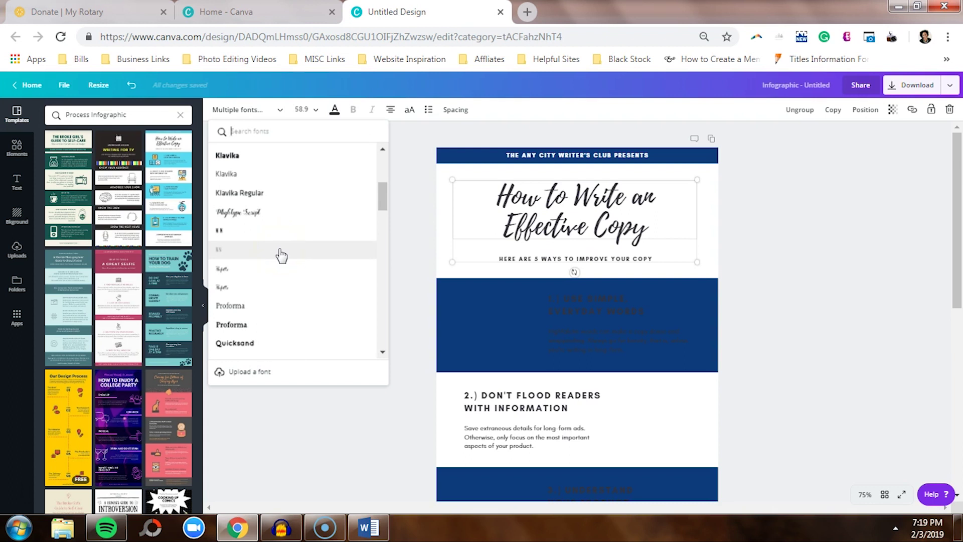
text(open)
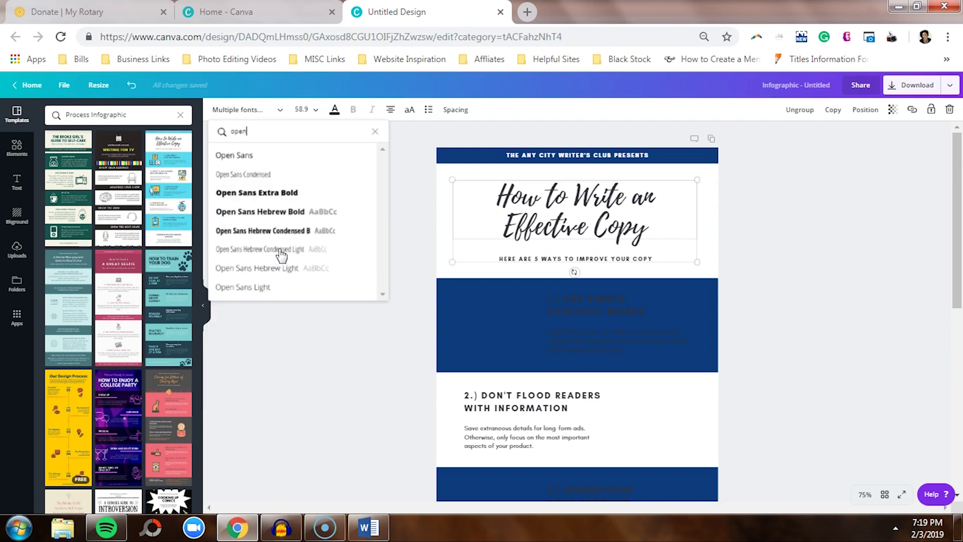
click(269, 163)
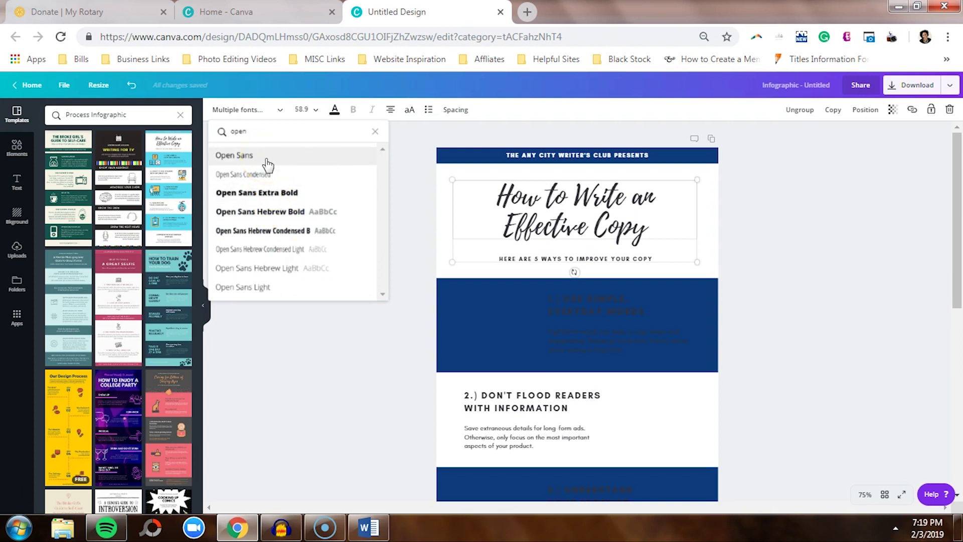
click(269, 164)
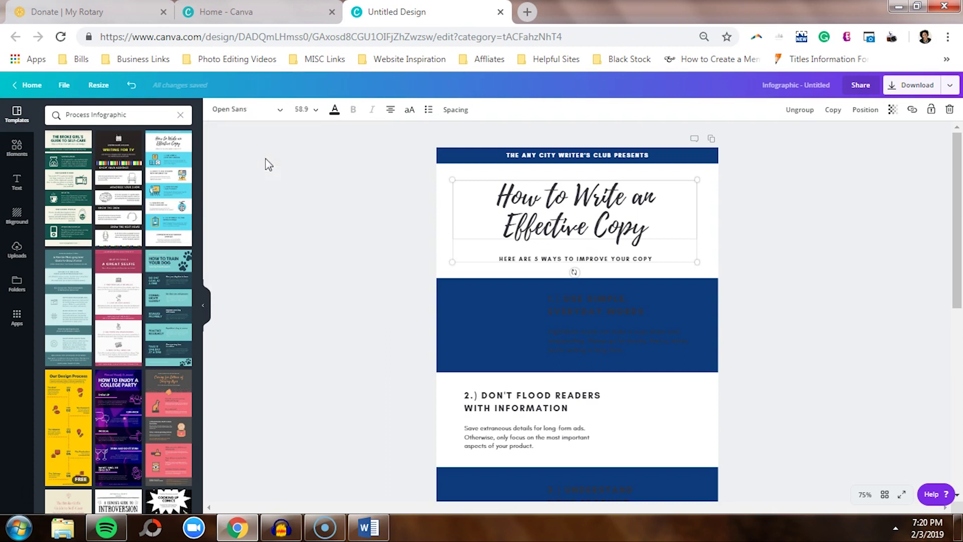
click(798, 236)
Set the font of the "The Any City Writer's Club Presents" banner text to Open Sans
double_click(625, 154)
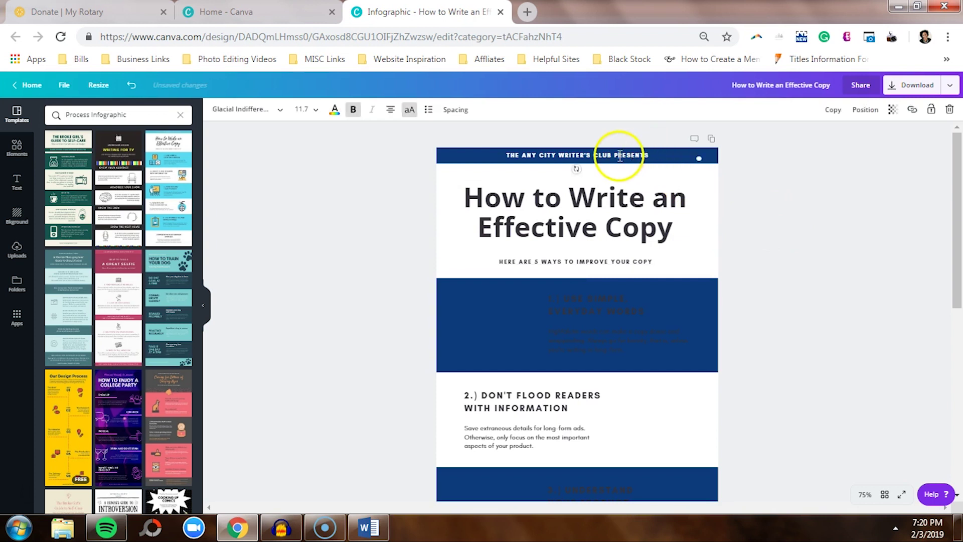
click(269, 116)
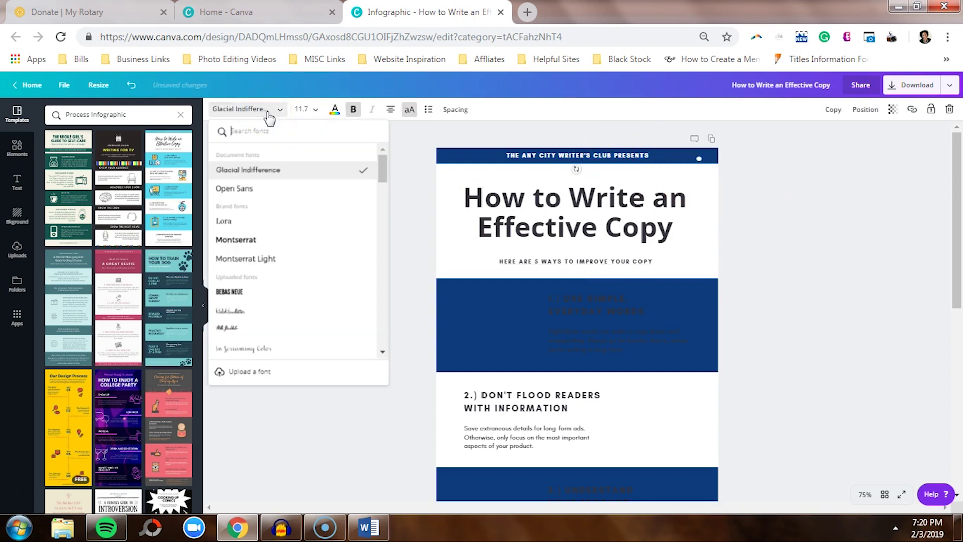
click(262, 196)
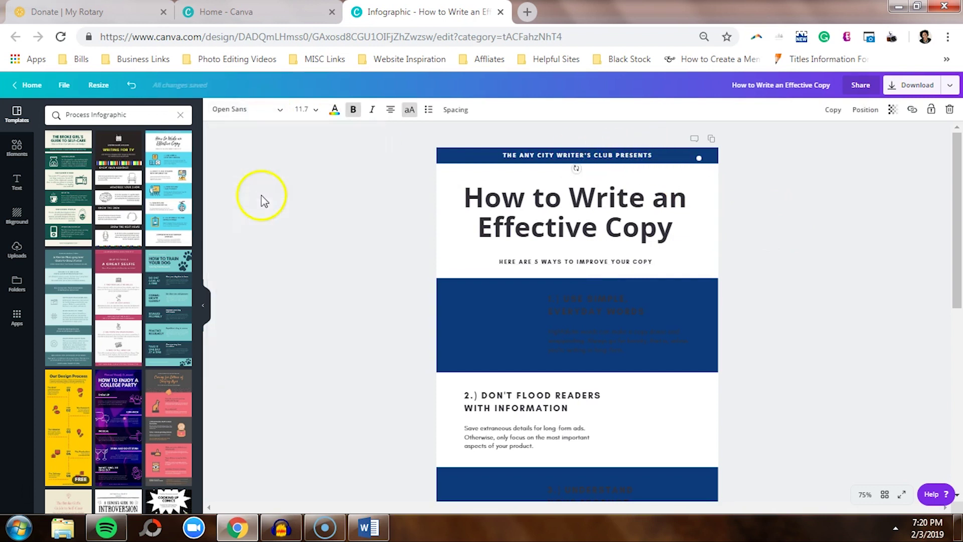
click(820, 250)
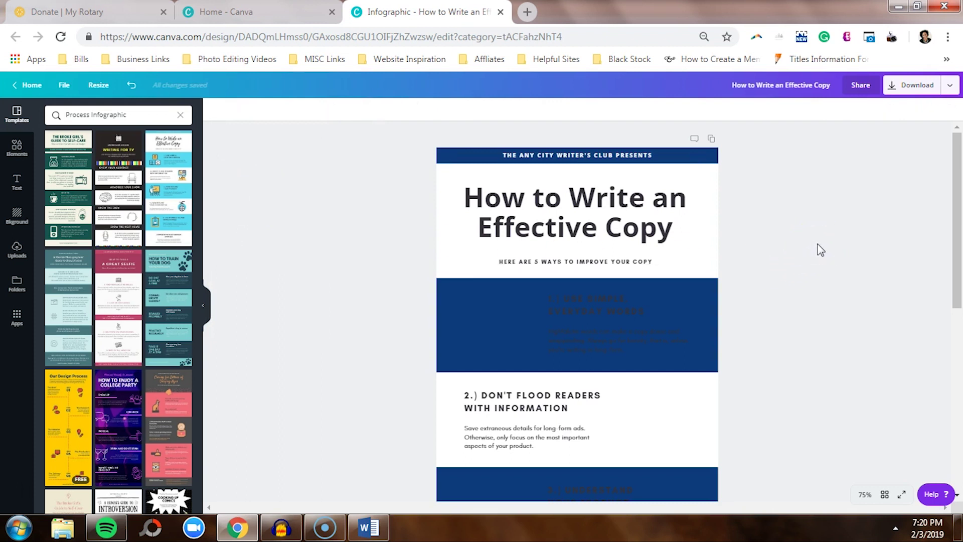
Change the font of section 1's heading, "Use Simple, Everyday Words", to Open Sans
scroll(628, 236, down, 2)
click(613, 231)
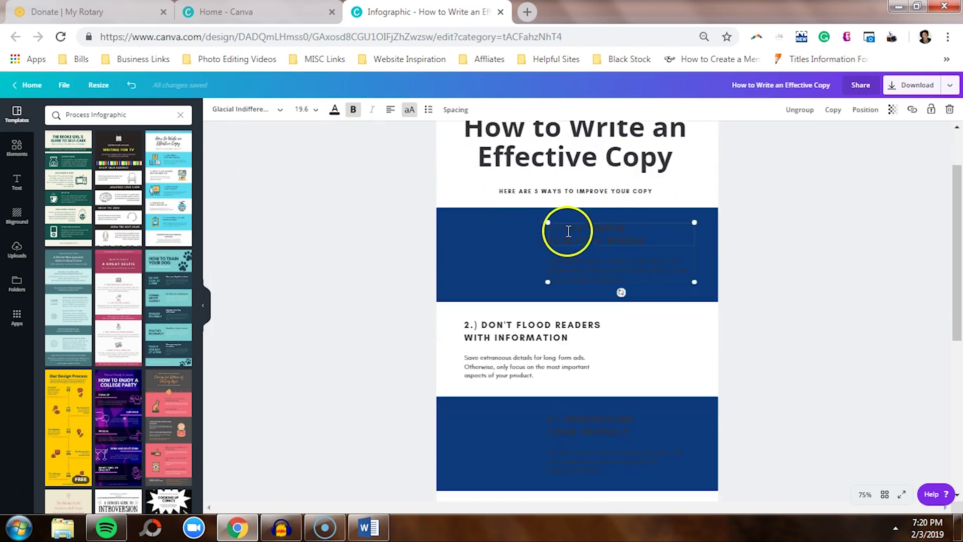
click(273, 109)
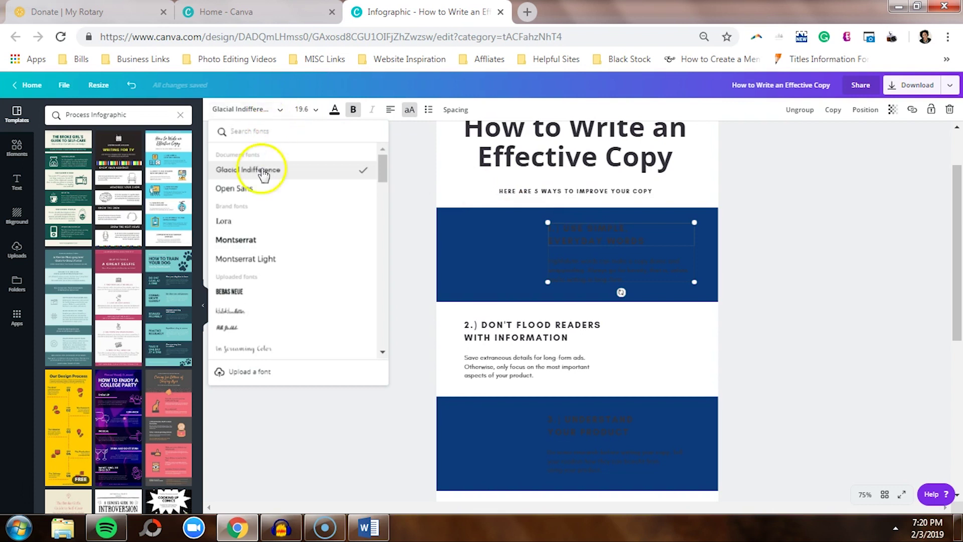
click(255, 189)
Set the body text of sections 2, 3 and 4 to Open Sans
scroll(576, 301, down, 4)
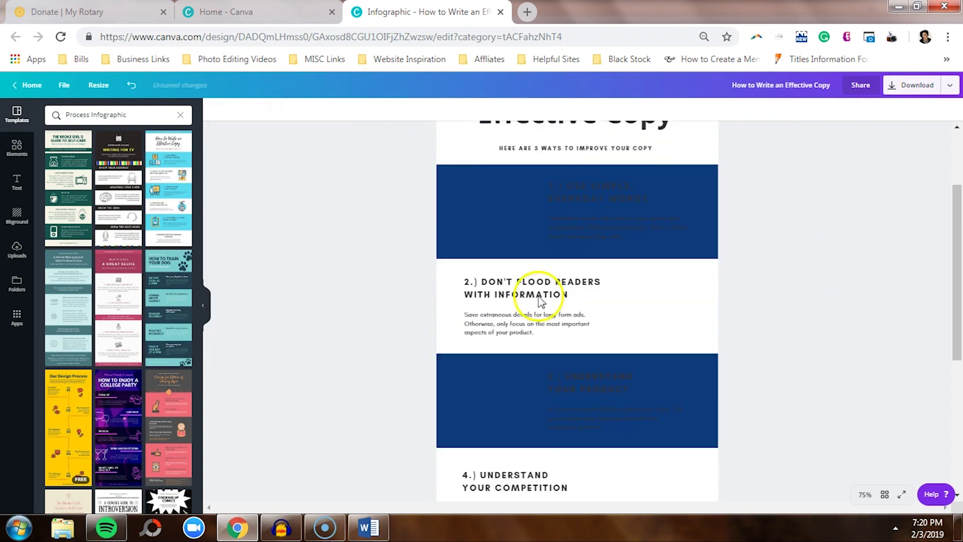
click(515, 224)
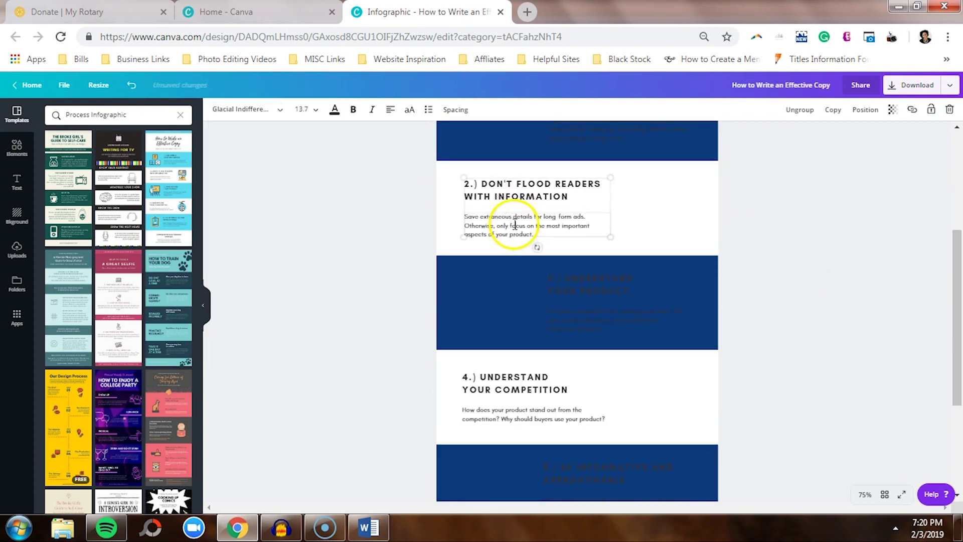
triple_click(515, 224)
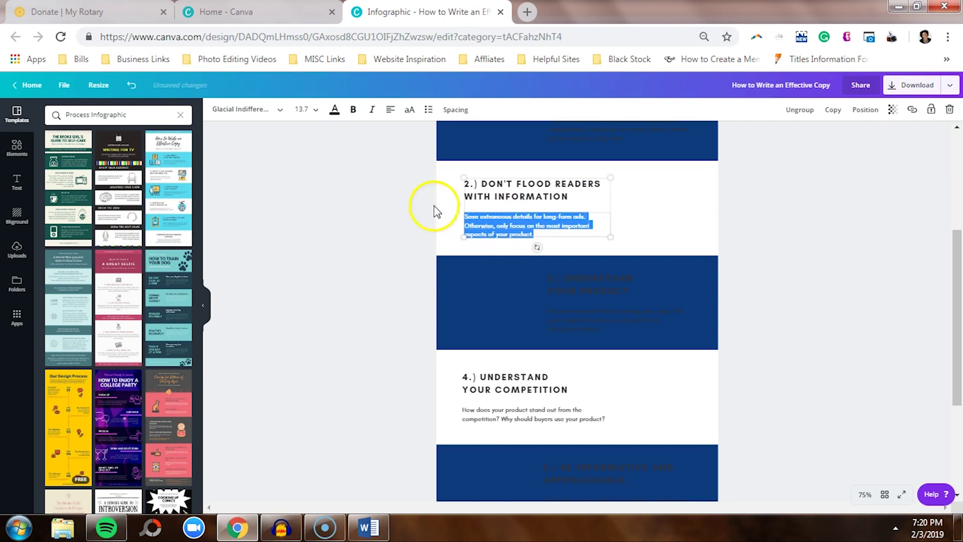
click(243, 110)
click(255, 188)
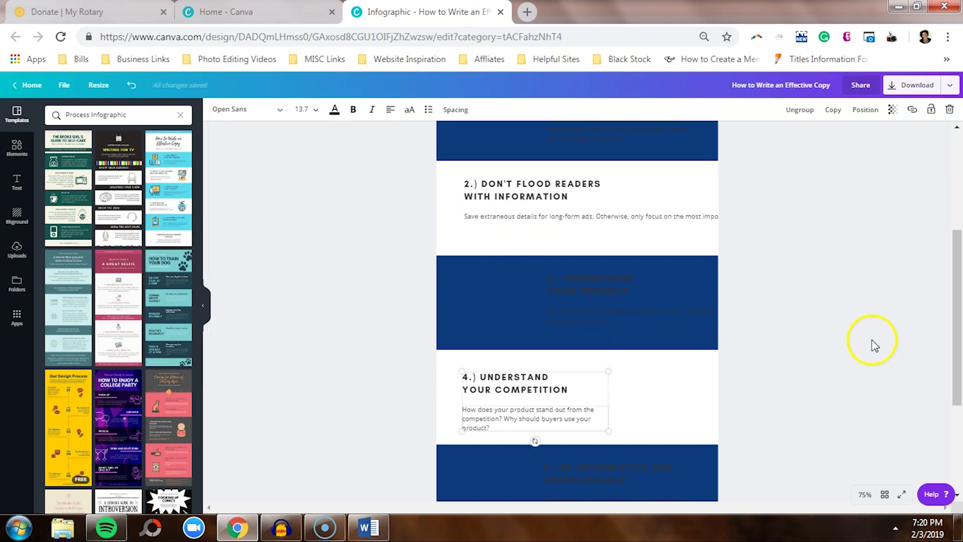
Change the font of the body text in section 5, the last blue section, to Open Sans
scroll(853, 327, down, 1)
scroll(854, 329, down, 3)
click(593, 342)
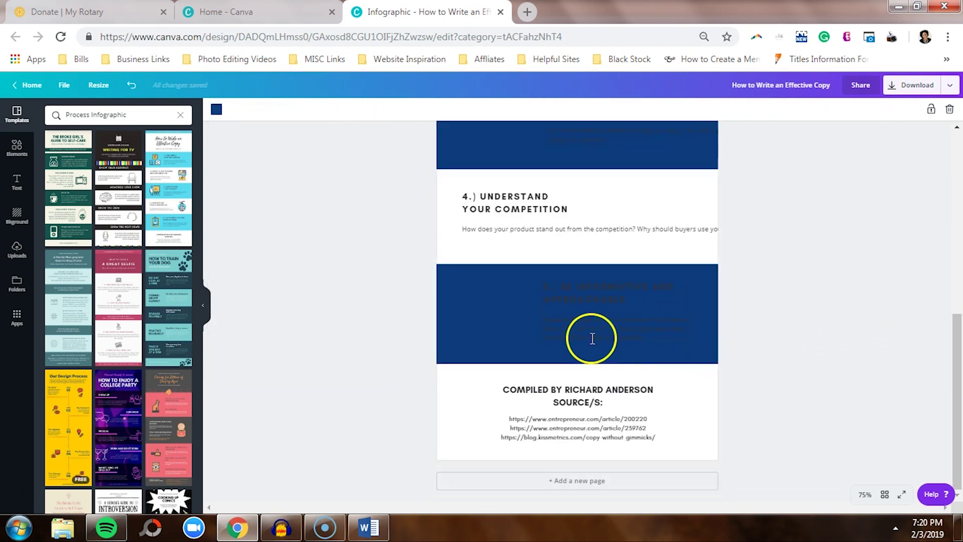
triple_click(593, 342)
click(264, 116)
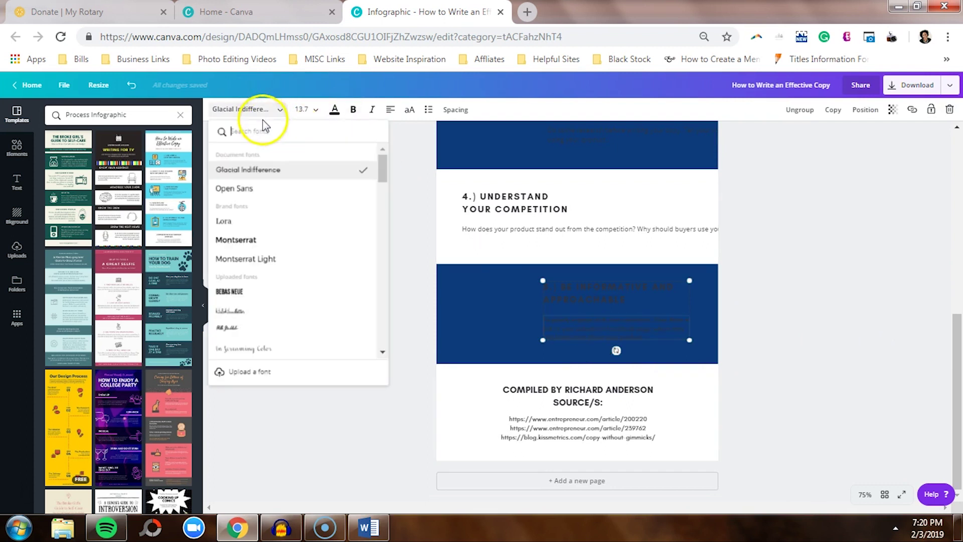
click(726, 229)
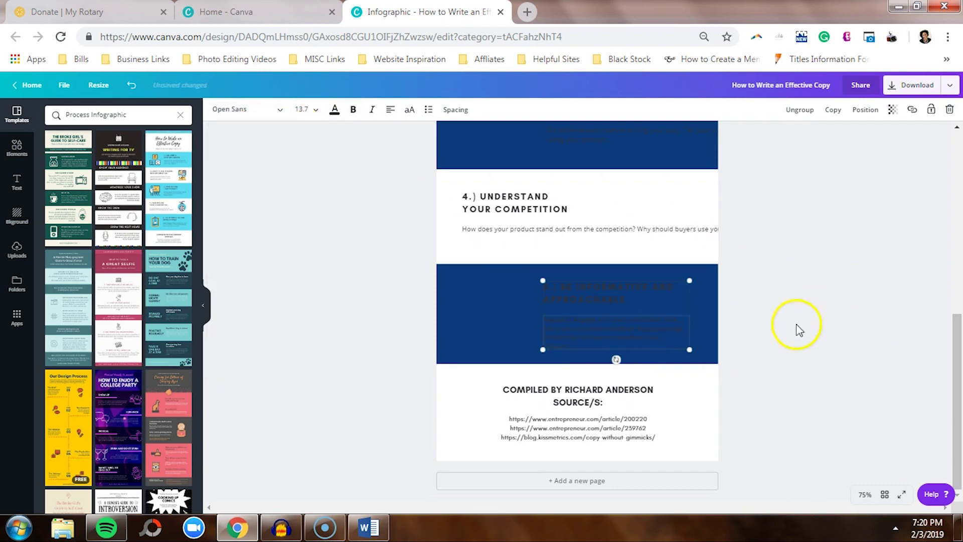
Set the source links at the end of the infographic to Open Sans
triple_click(568, 428)
key(ctrl+a)
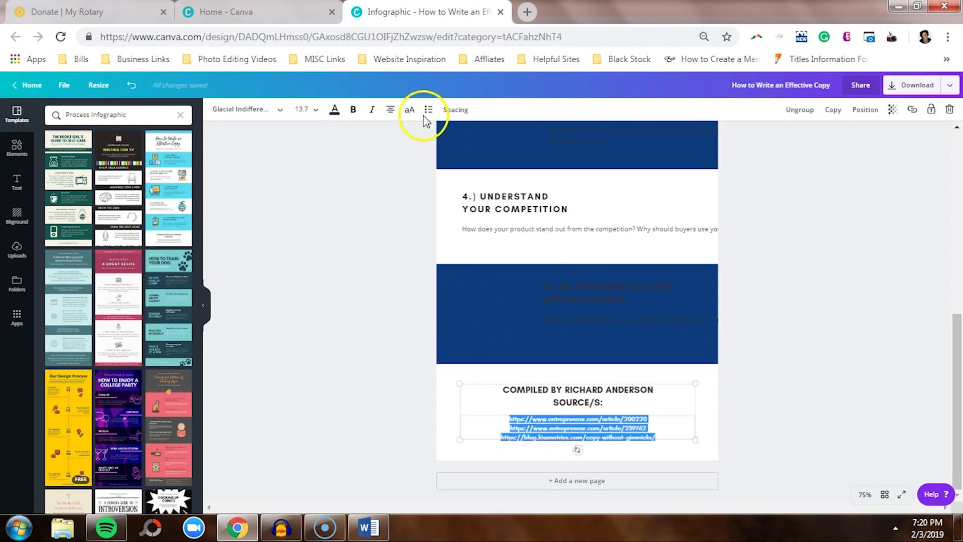
click(266, 122)
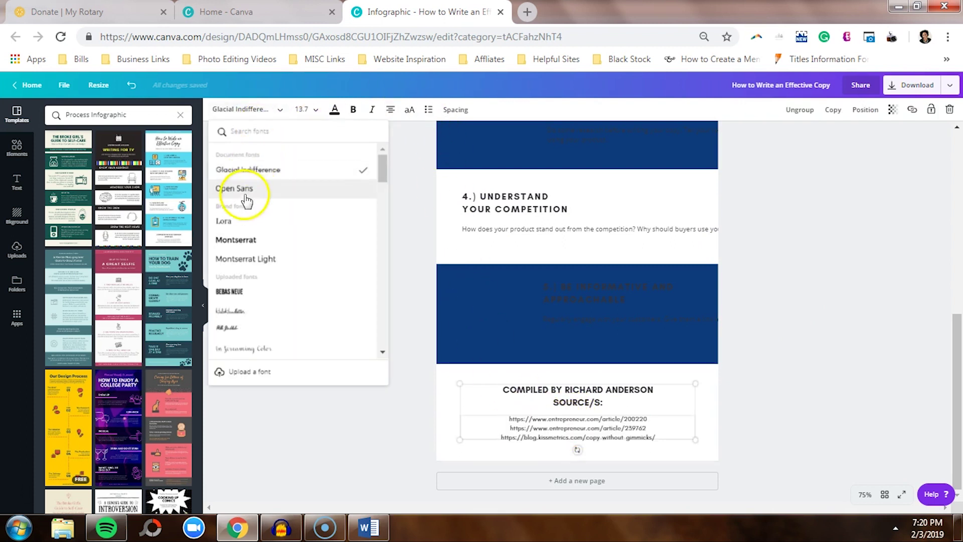
click(827, 239)
scroll(827, 239, up, 10)
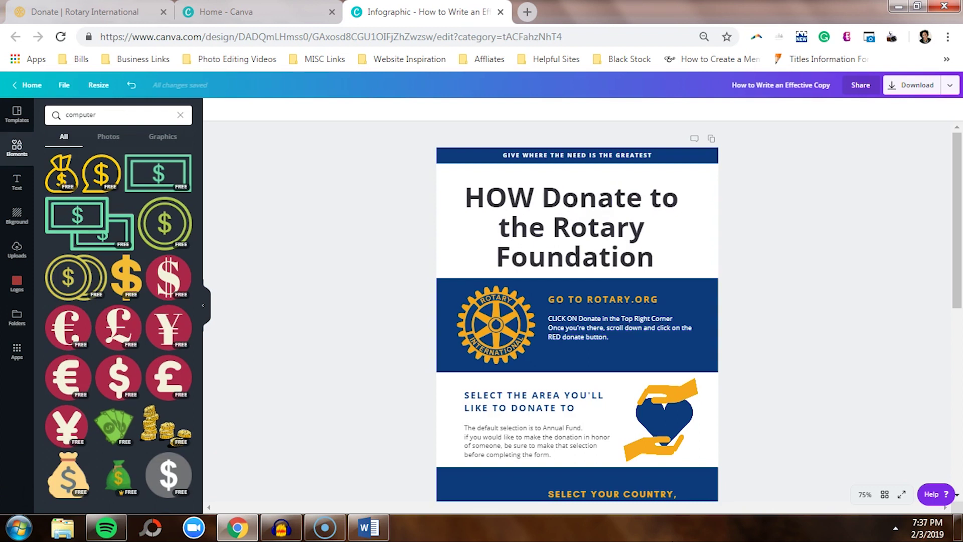
Review the infographic down to the contact section, then duplicate the "HOW Donate to the Rotary Foundation" title
drag(958, 211, 959, 283)
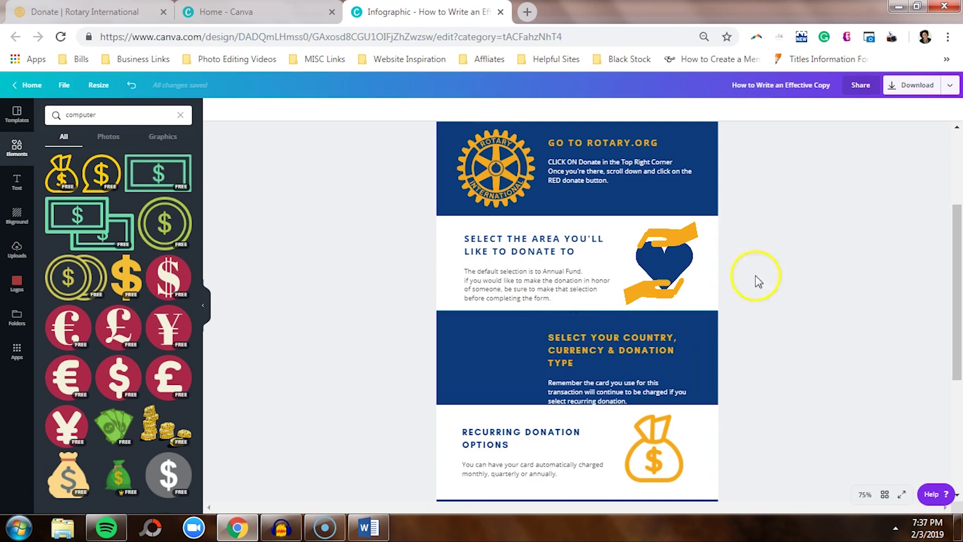
drag(959, 256, 961, 352)
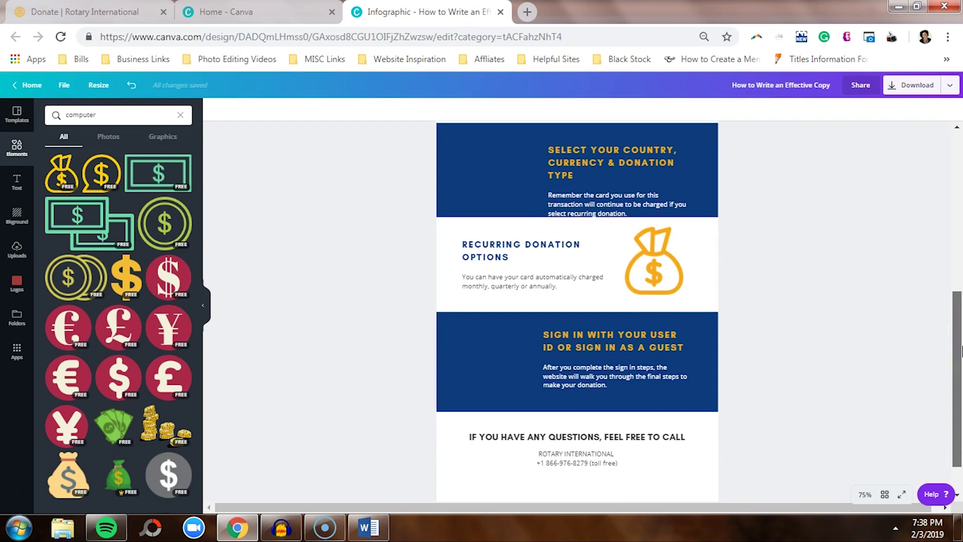
drag(961, 350, 955, 187)
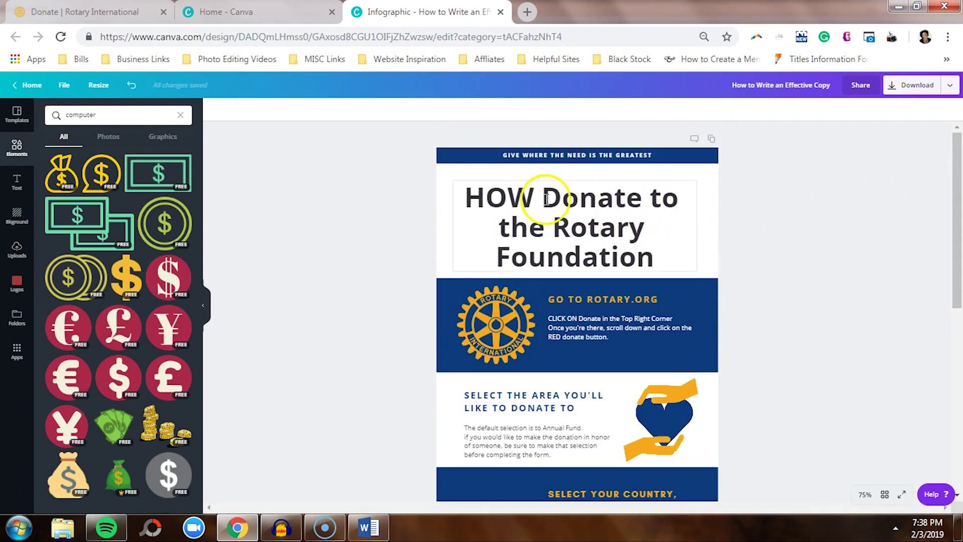
click(522, 200)
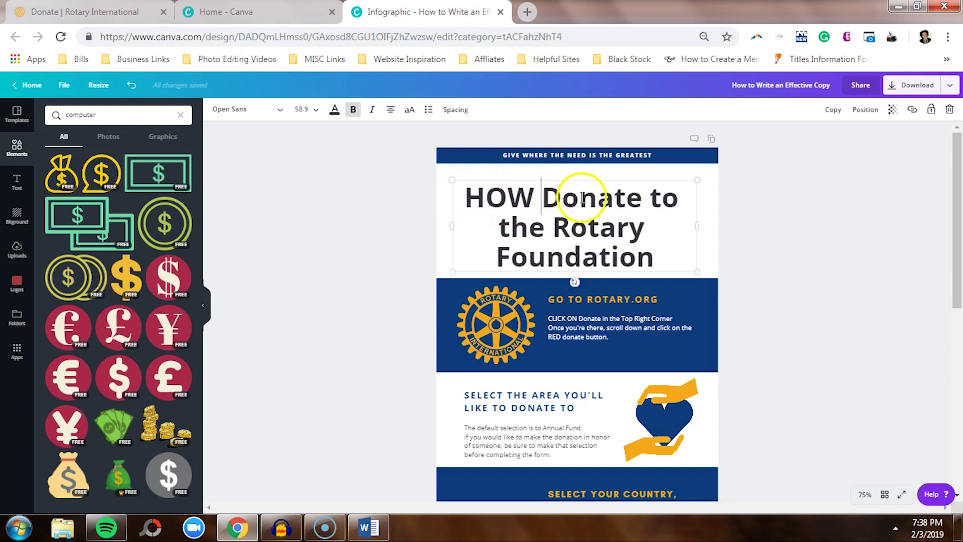
click(547, 198)
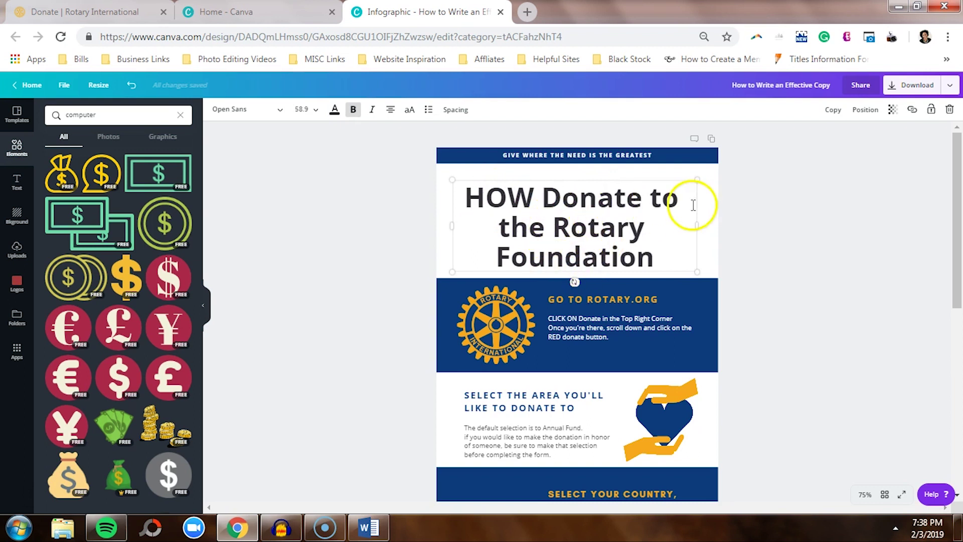
click(834, 111)
Replace the duplicated title's text with "HOW TO" and move it above the original title
double_click(620, 203)
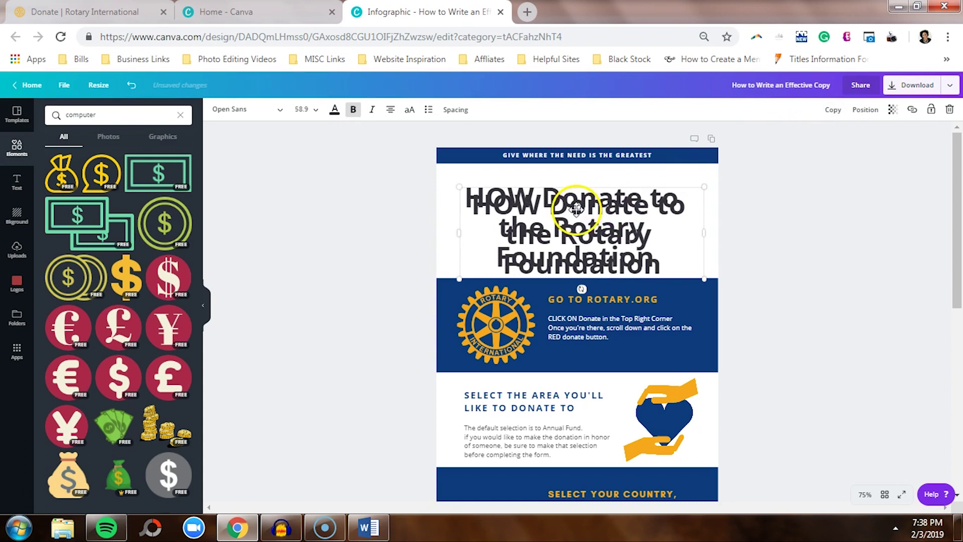
triple_click(536, 221)
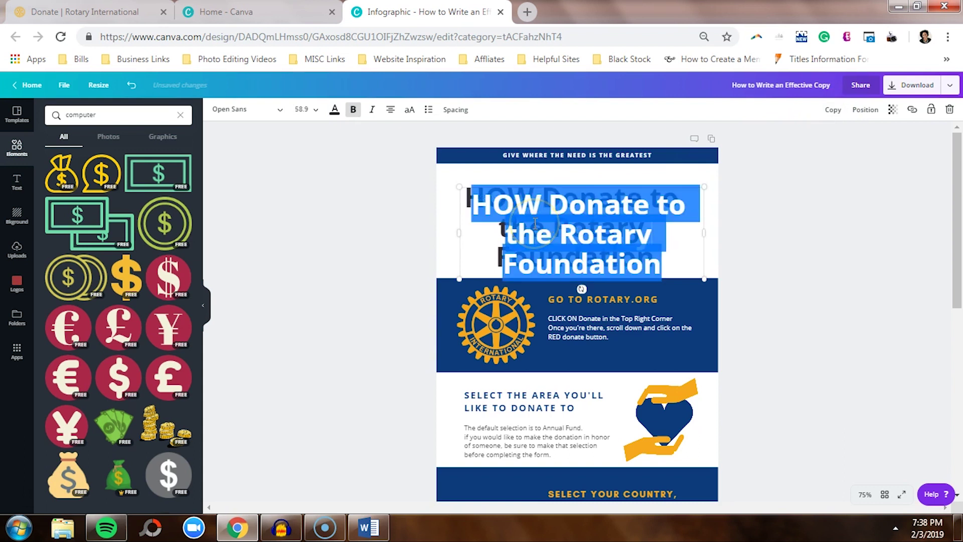
text(How)
key(BackSpace)
key(BackSpace)
key(BackSpace)
key(Caps_Lock)
text(HOW TO)
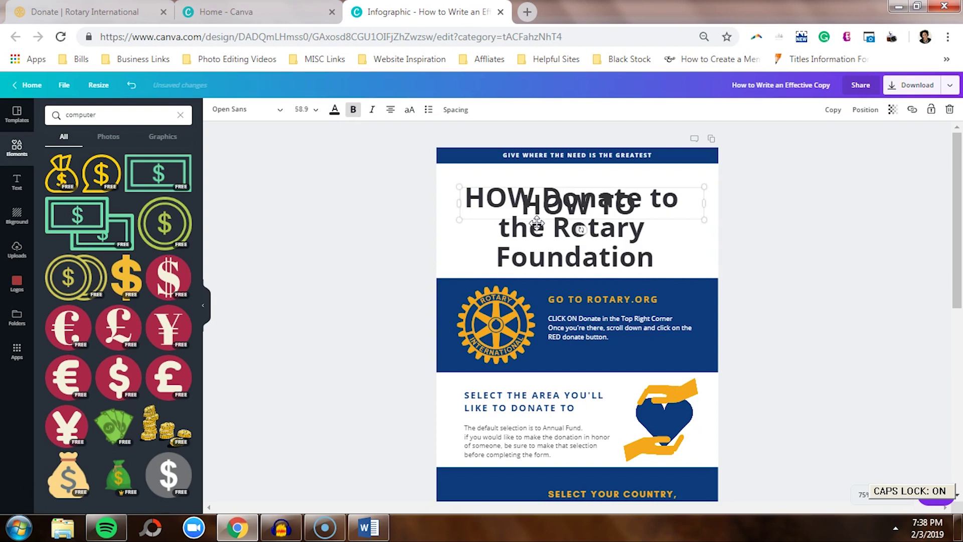
drag(577, 193, 577, 160)
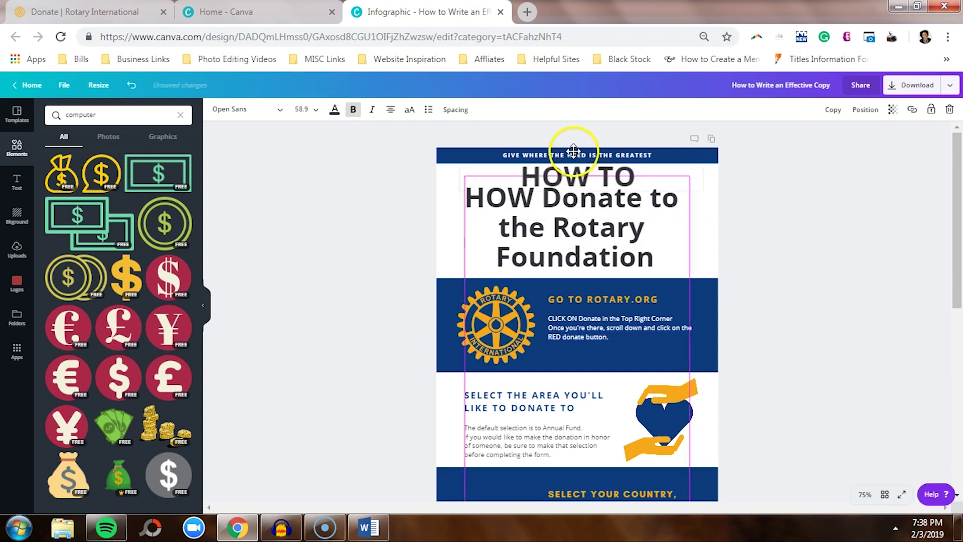
Remove "HOW" from the original title and widen its text box to about 811 so the text fits on two lines
double_click(570, 225)
drag(541, 198, 439, 202)
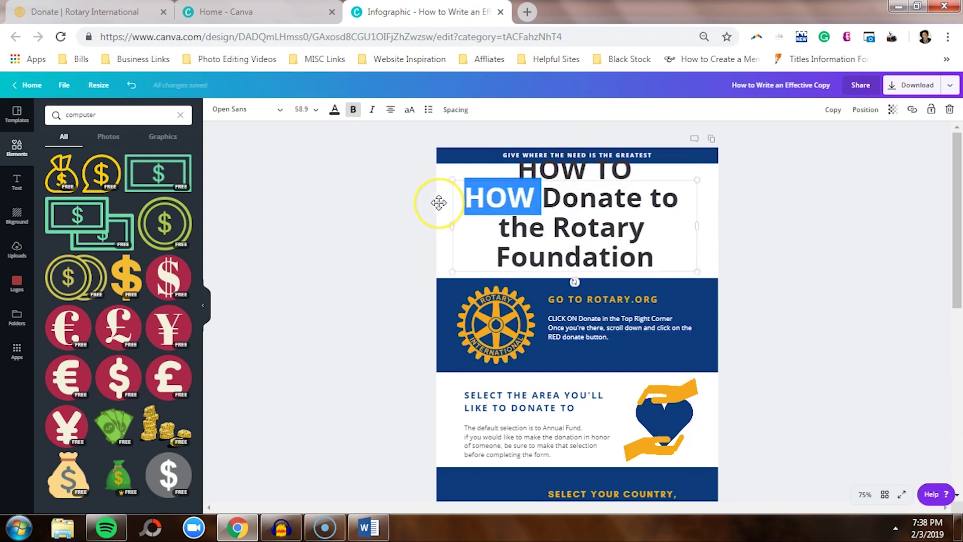
key(BackSpace)
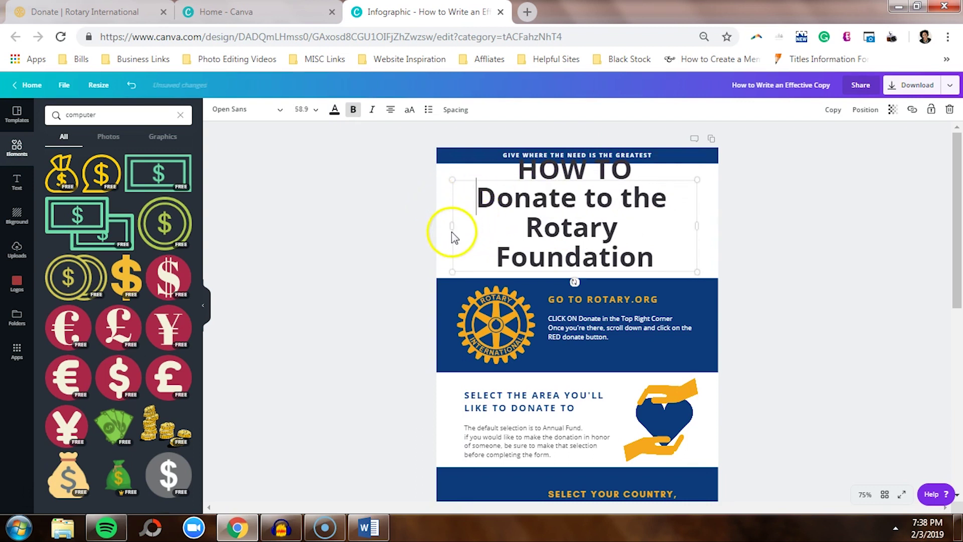
drag(443, 226, 409, 226)
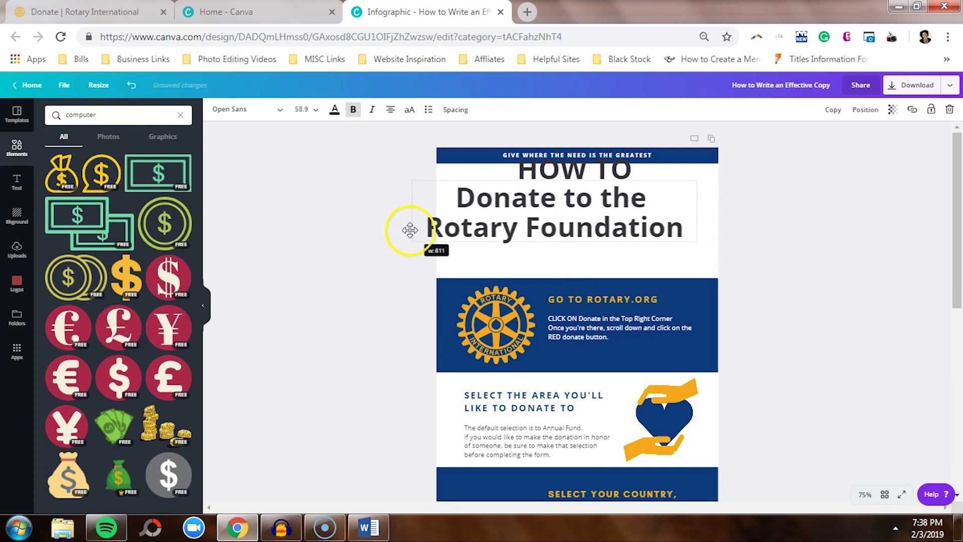
Move the two-line title down, centre it in the white area, and place "HOW TO" directly above it, clear of the blue banner
click(753, 215)
drag(645, 189, 666, 196)
click(625, 173)
drag(625, 148, 627, 167)
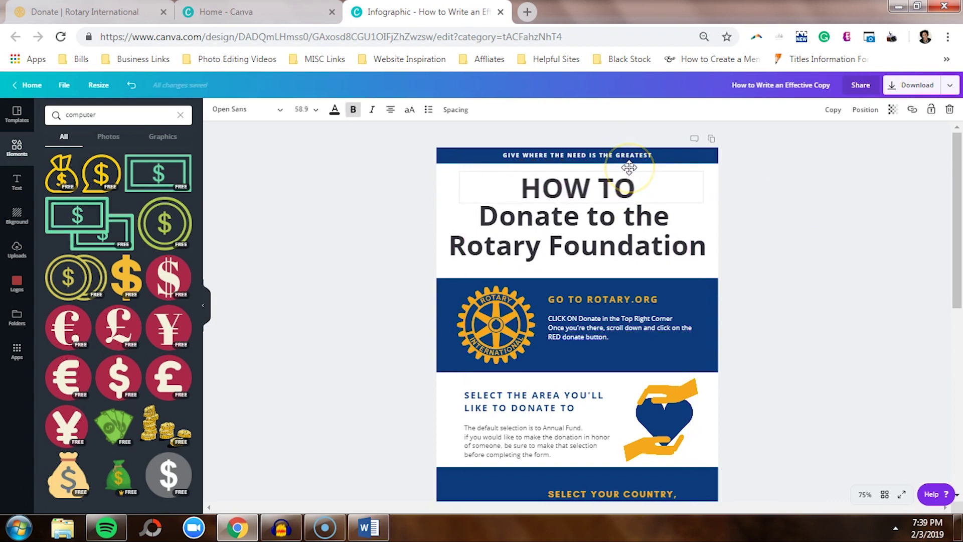
click(797, 215)
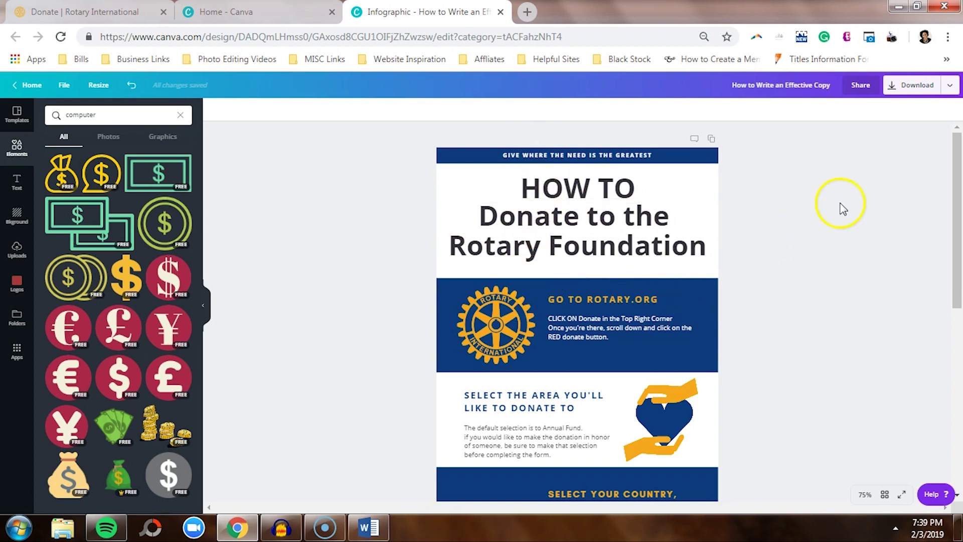
Examine the photo and design folders and look through the Rotary logos stored in the Logos folder
scroll(845, 254, down, 1)
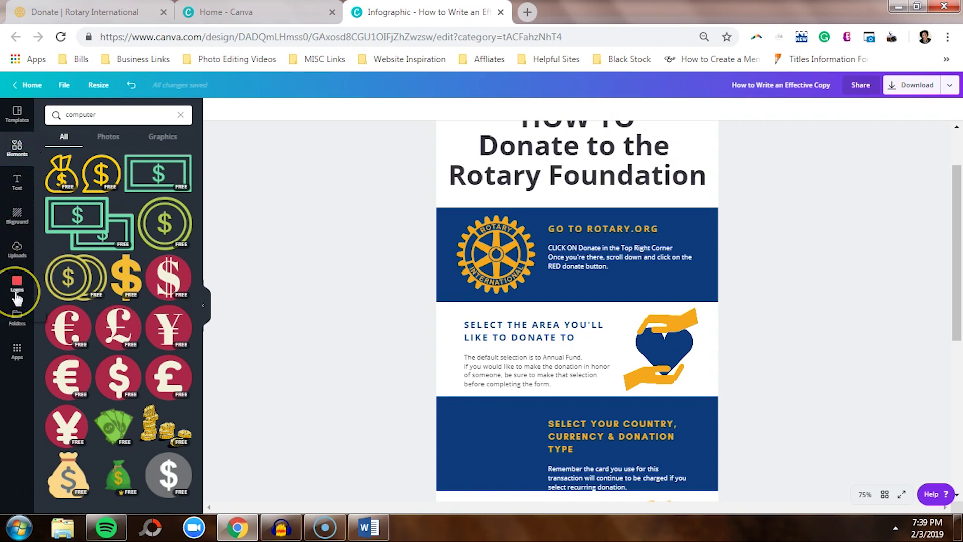
click(18, 323)
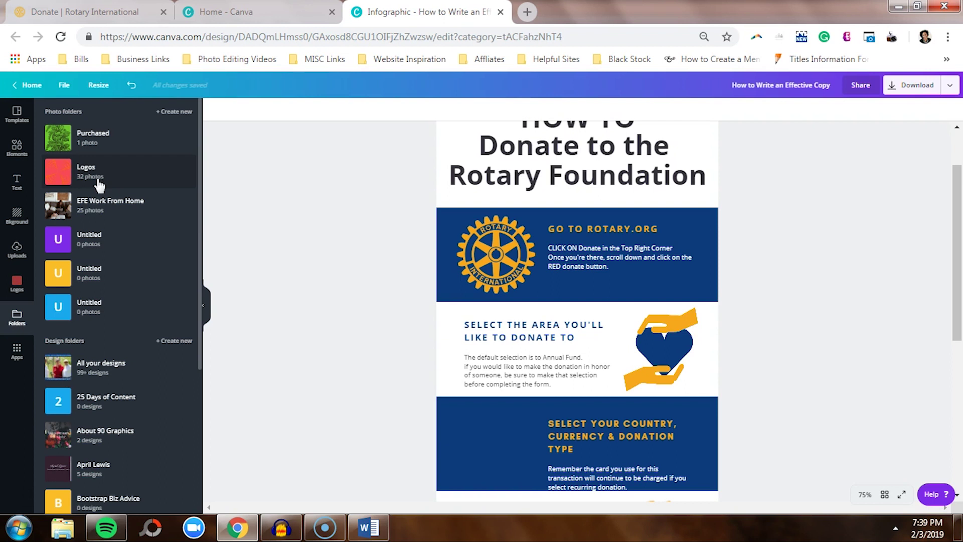
scroll(187, 191, down, 5)
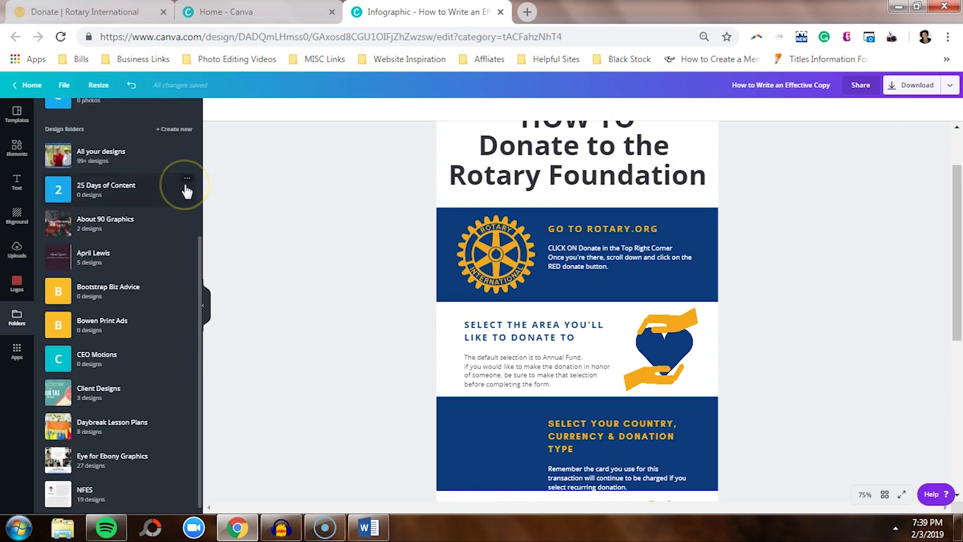
scroll(186, 190, up, 4)
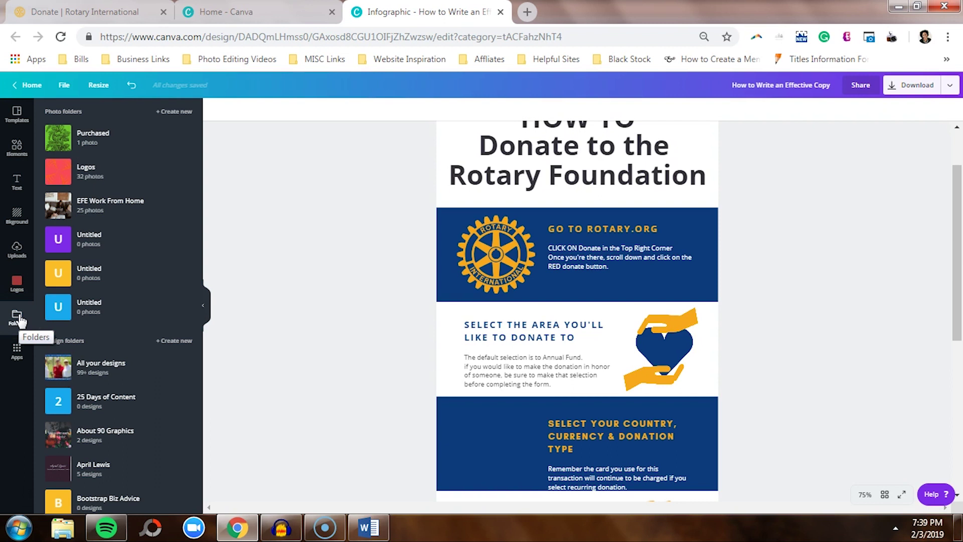
click(94, 170)
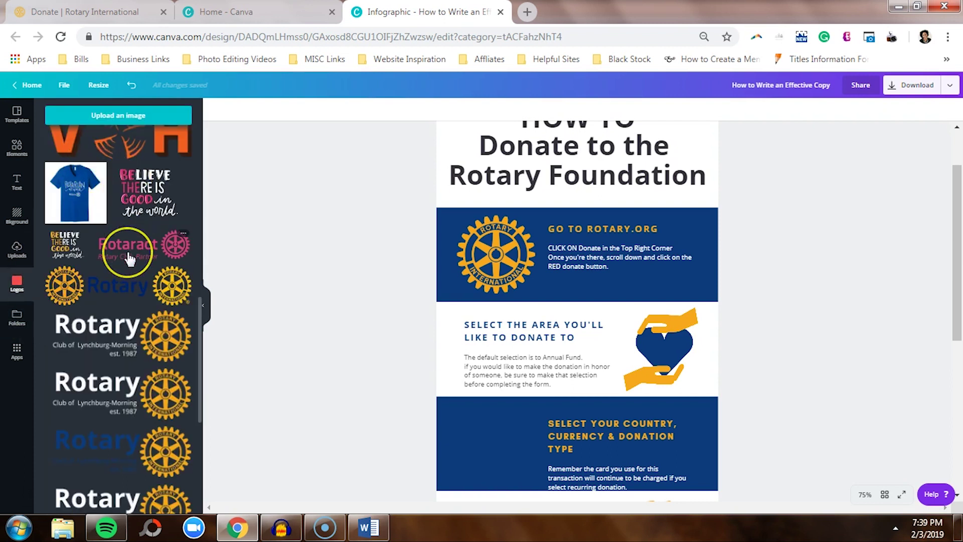
scroll(129, 257, up, 5)
scroll(128, 257, down, 7)
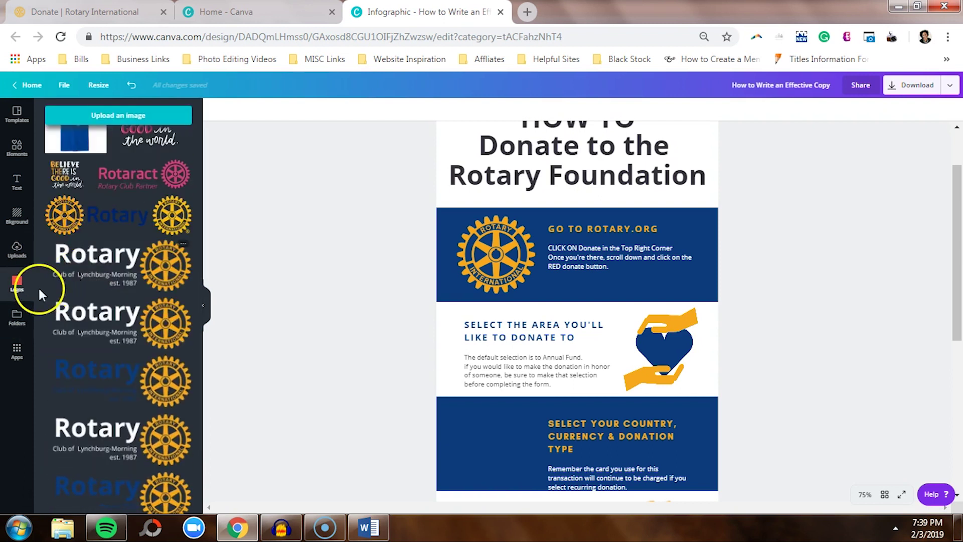
Search the elements library for "donation"
click(17, 148)
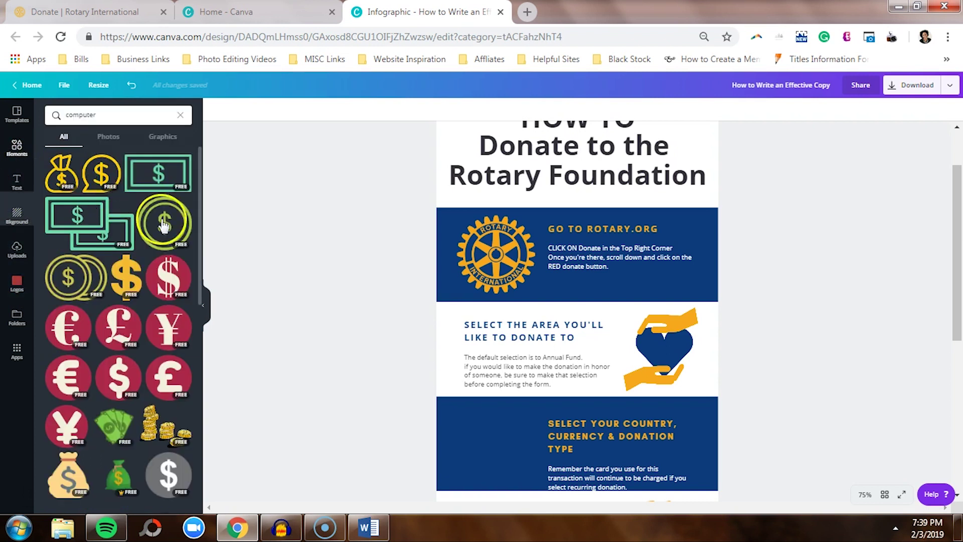
scroll(383, 258, down, 1)
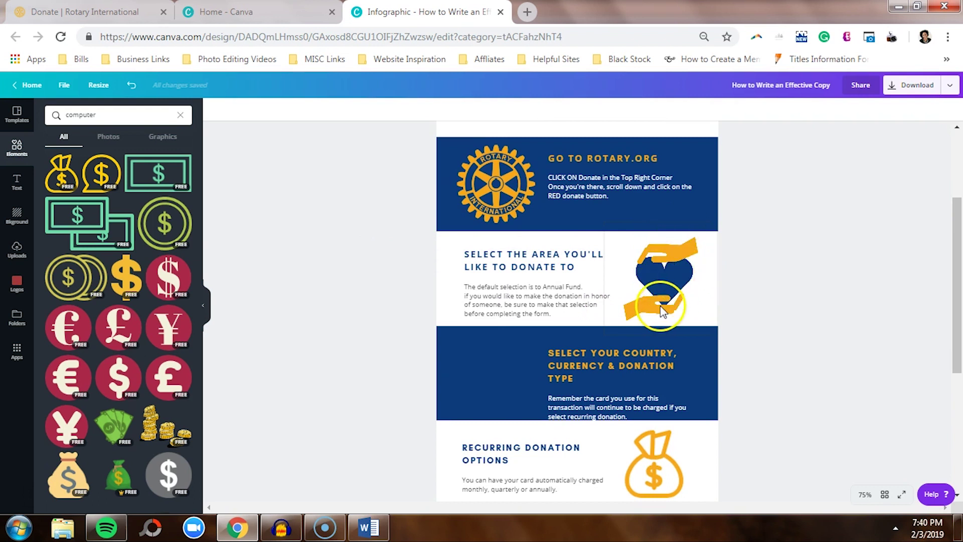
click(101, 115)
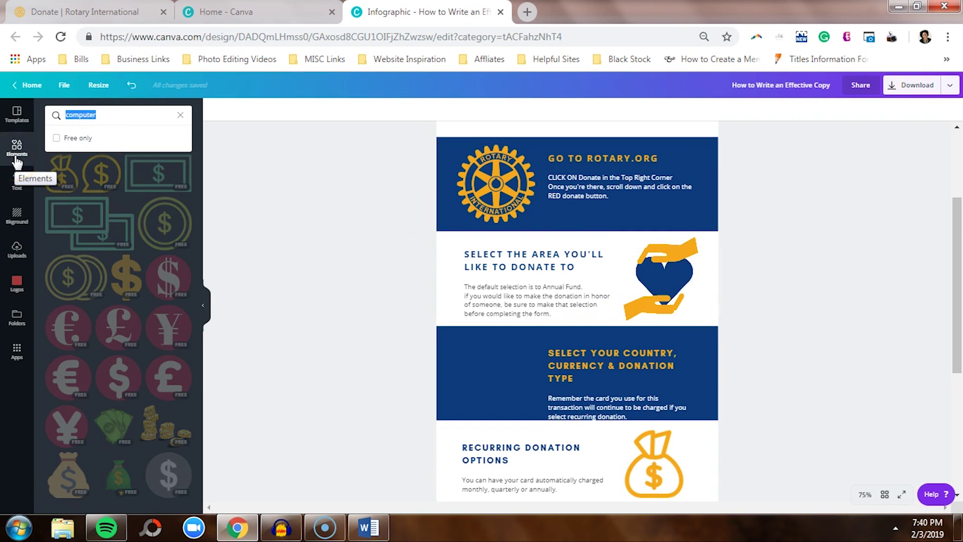
text(DONATION)
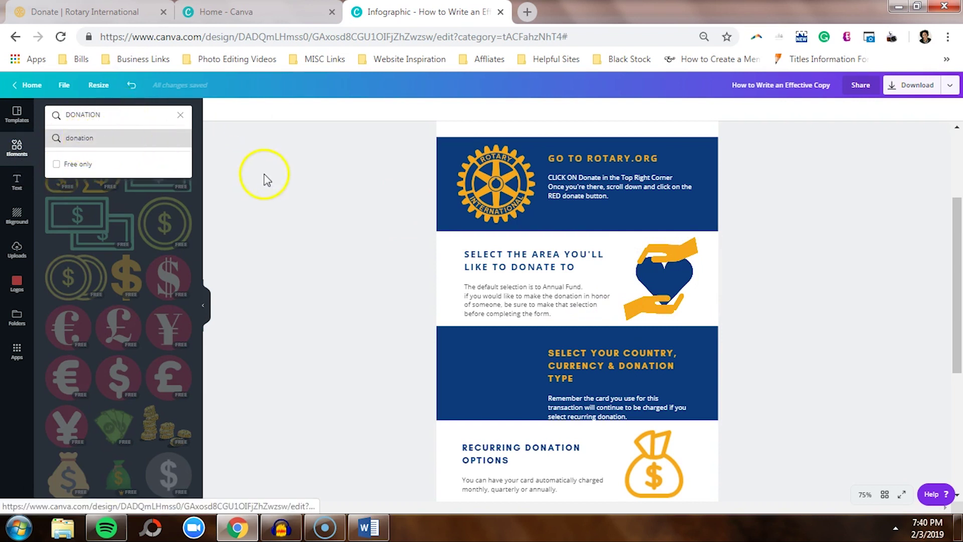
key(Return)
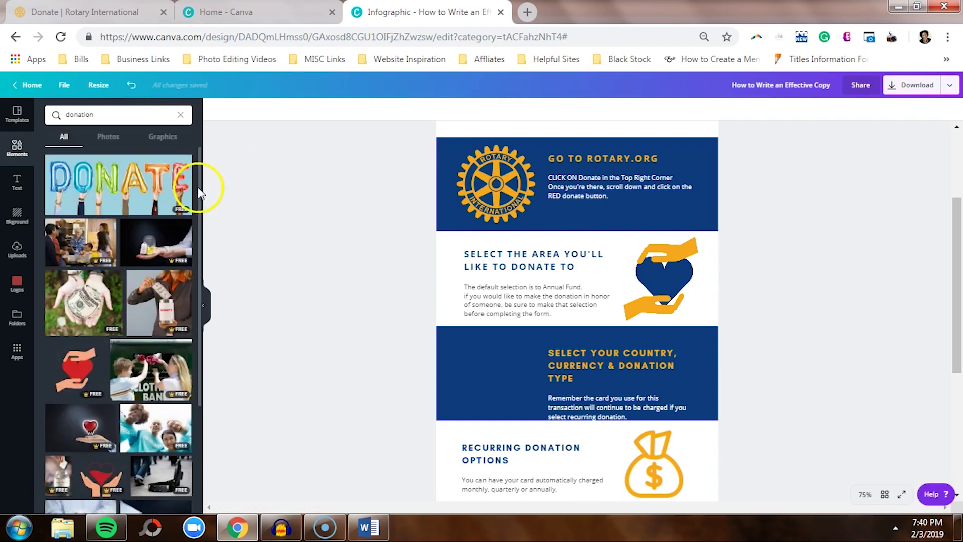
click(76, 383)
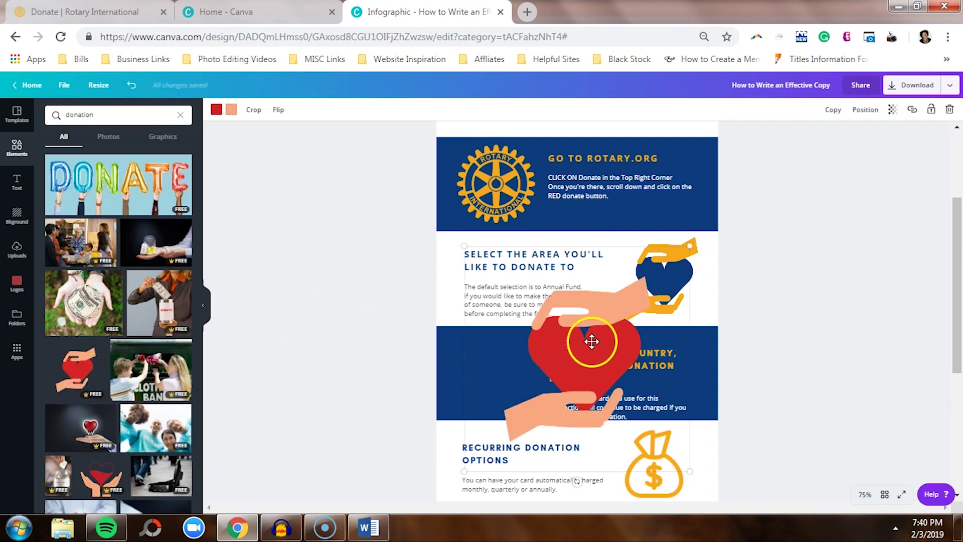
click(217, 110)
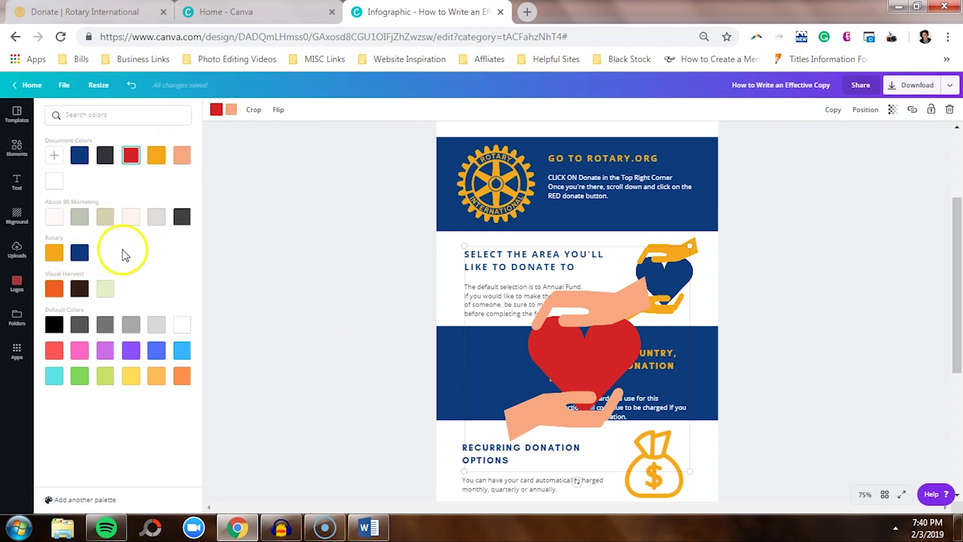
click(292, 231)
click(586, 331)
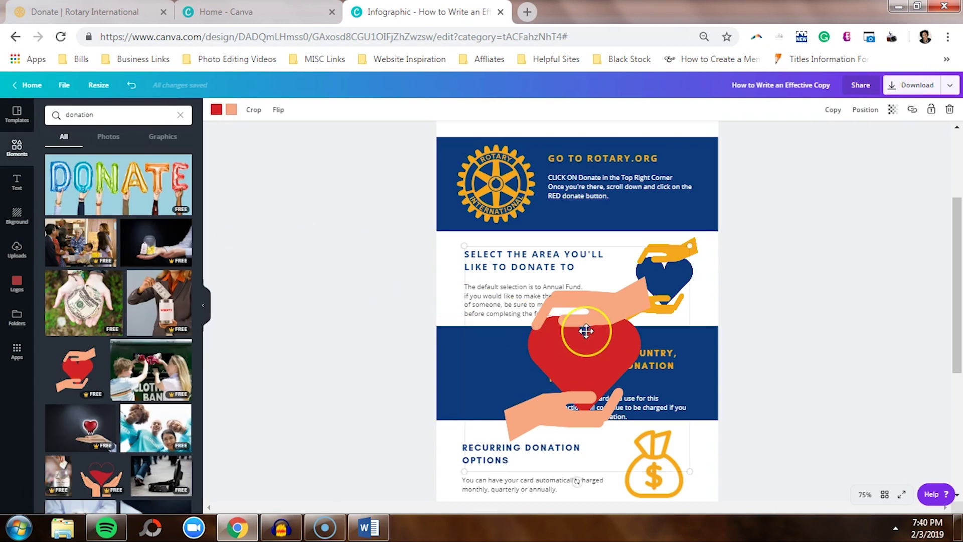
key(Delete)
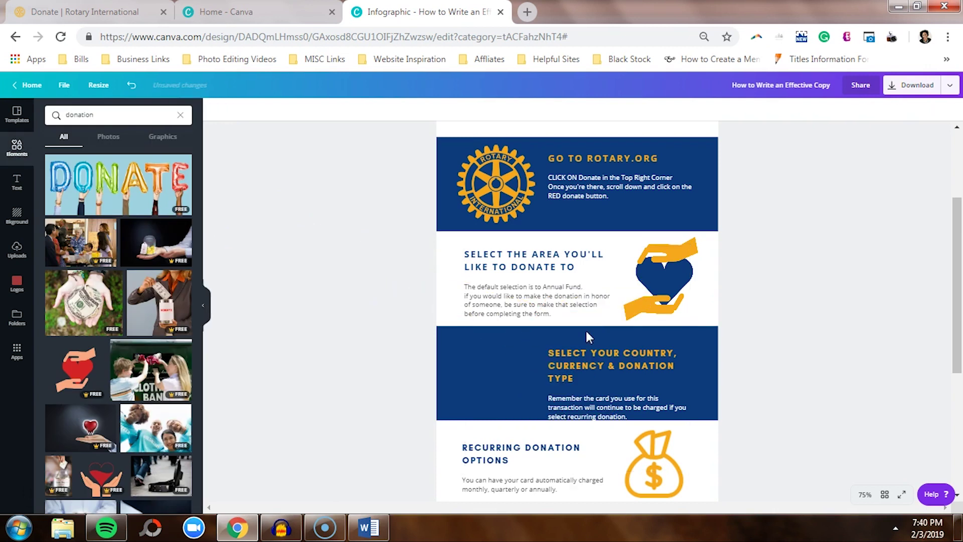
Move the "Select your country, currency & donation type" text group up so that it fits inside its blue band
scroll(587, 330, down, 3)
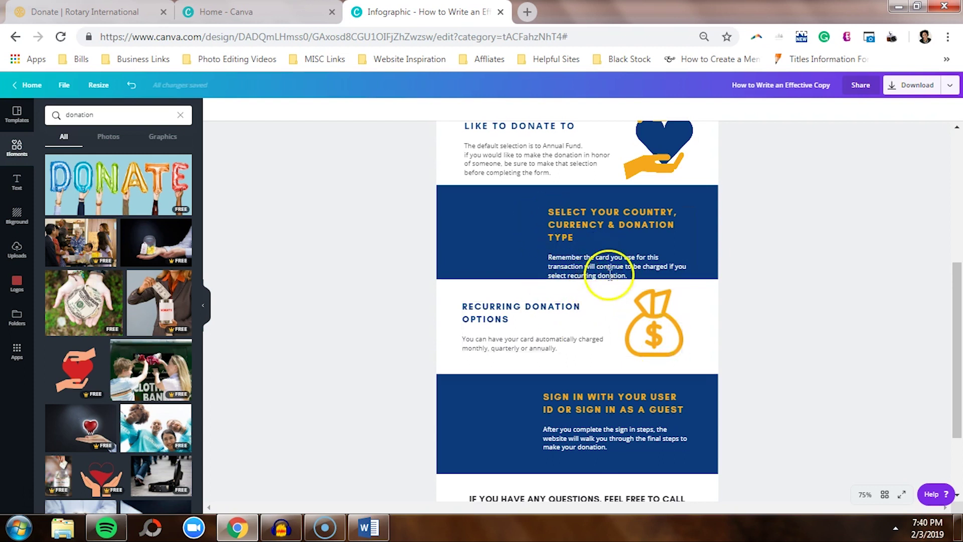
click(661, 216)
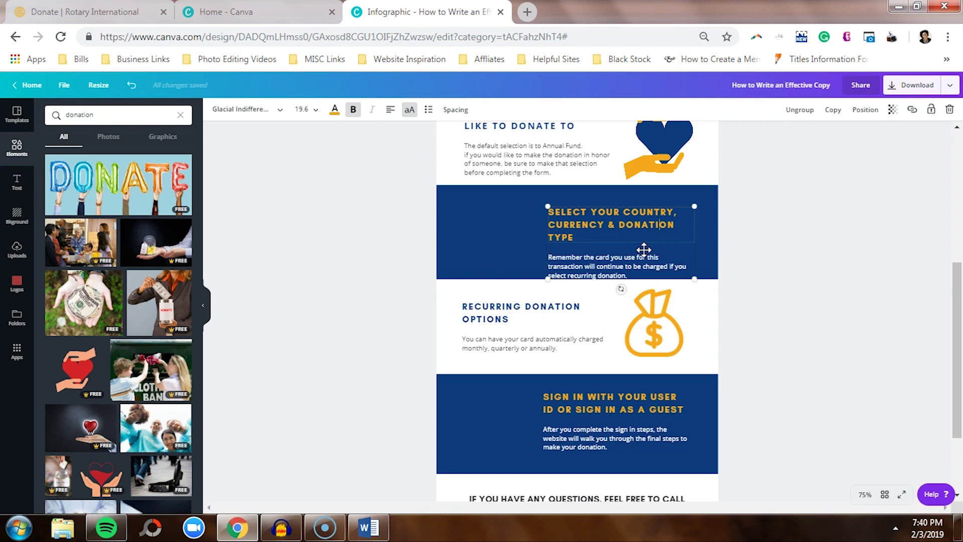
drag(645, 246, 646, 237)
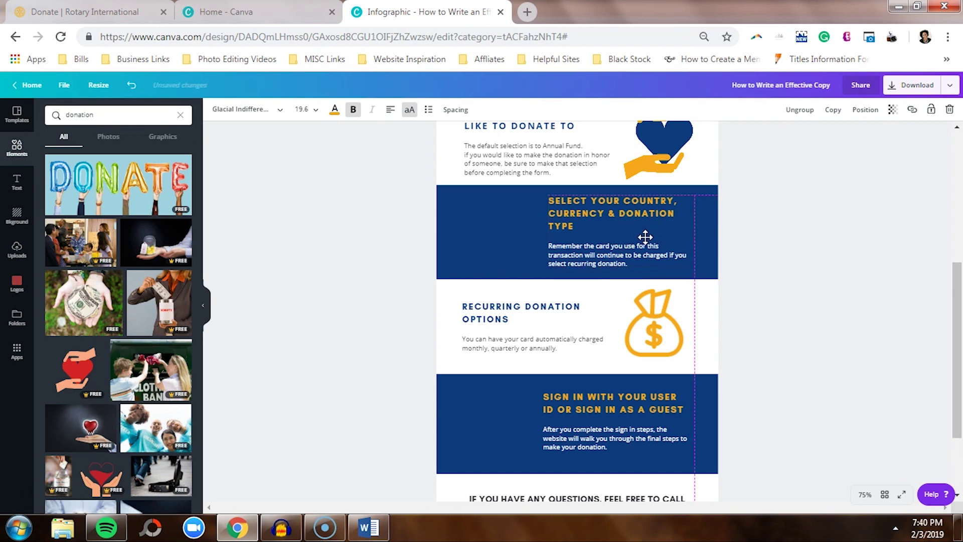
click(803, 296)
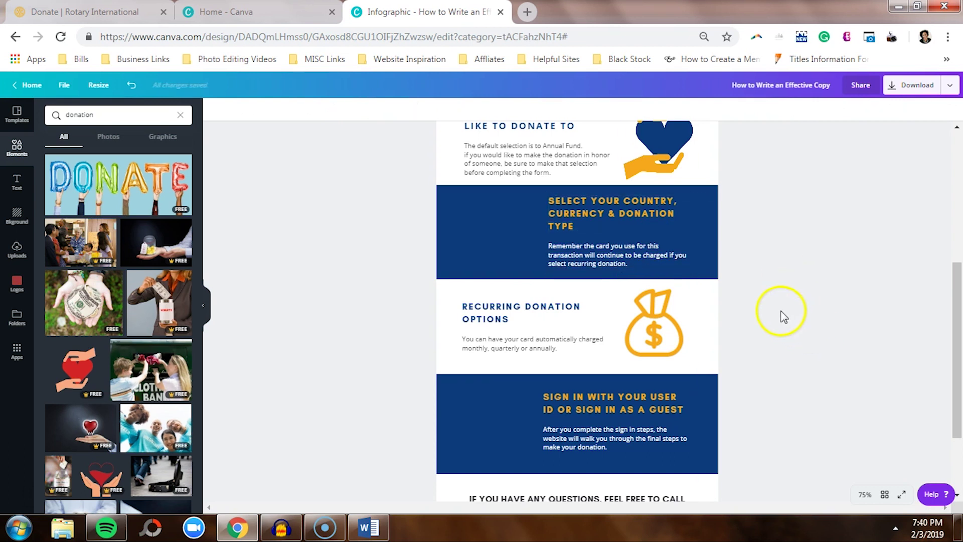
Search the elements library for "flag" and add the graphic of a hand holding a red flag
scroll(703, 312, down, 1)
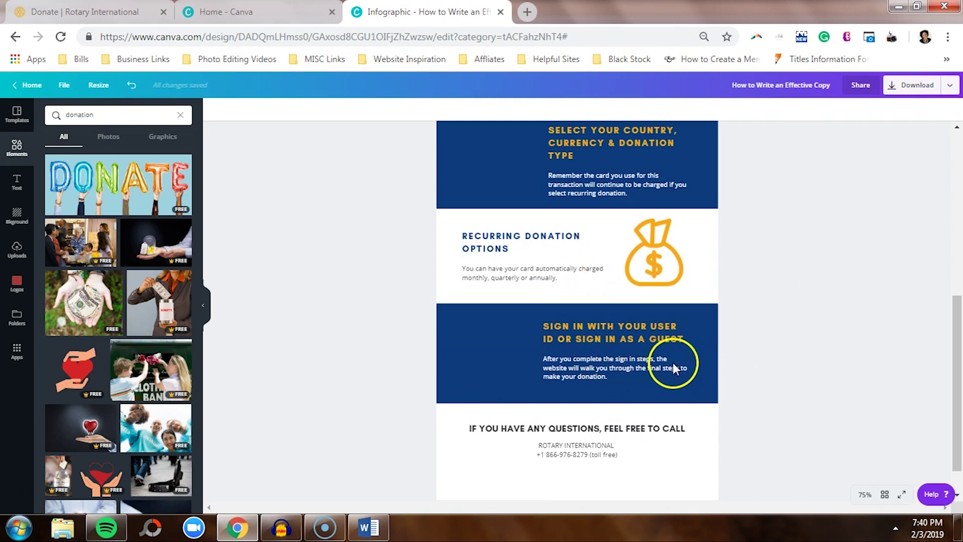
scroll(617, 284, up, 1)
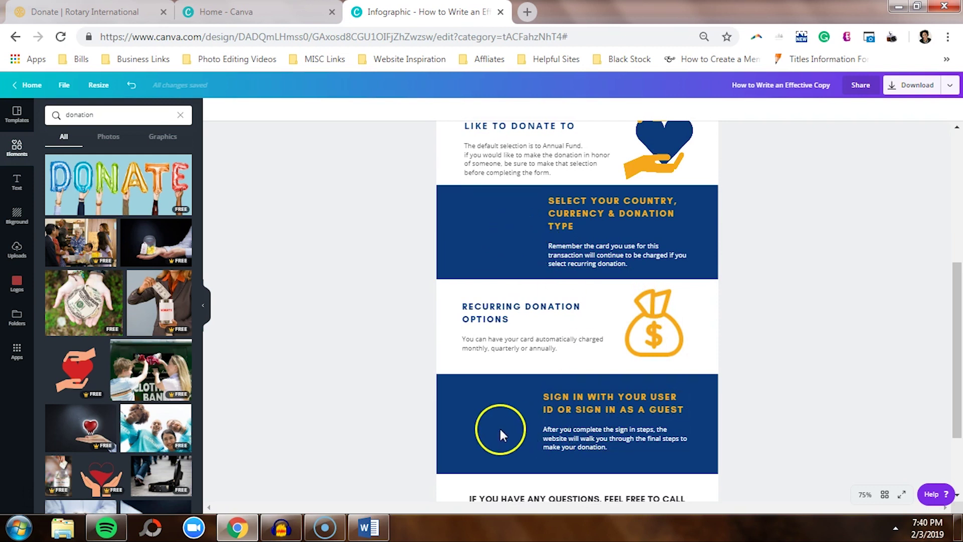
click(101, 112)
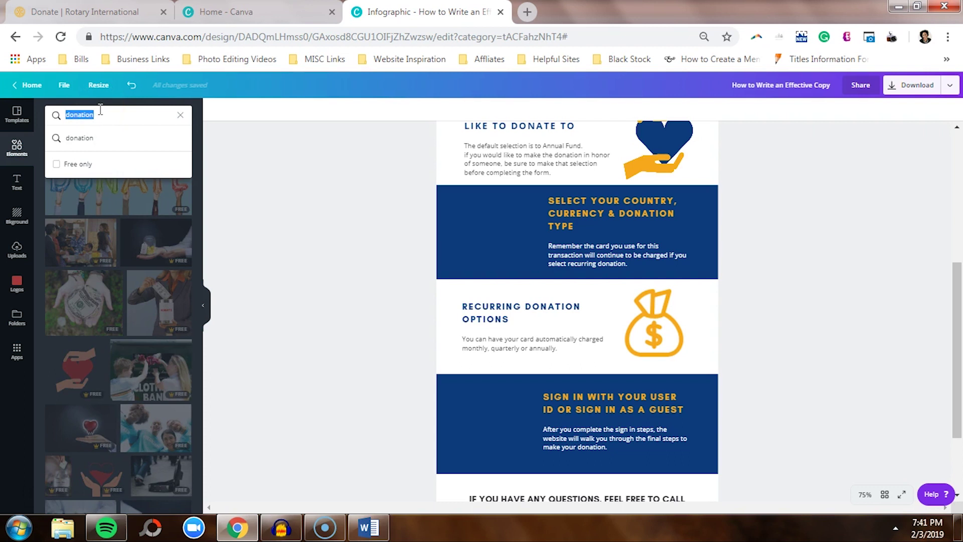
text(flag)
key(Return)
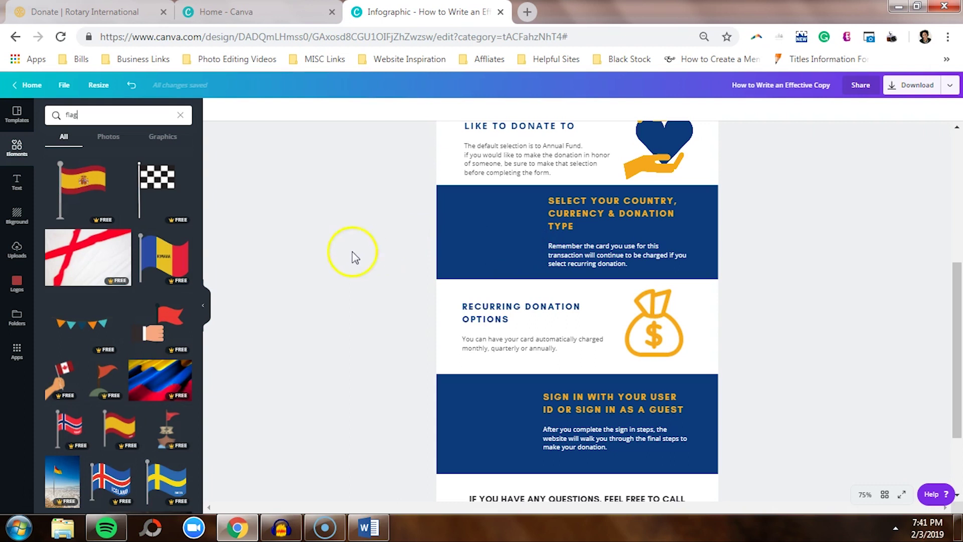
click(161, 336)
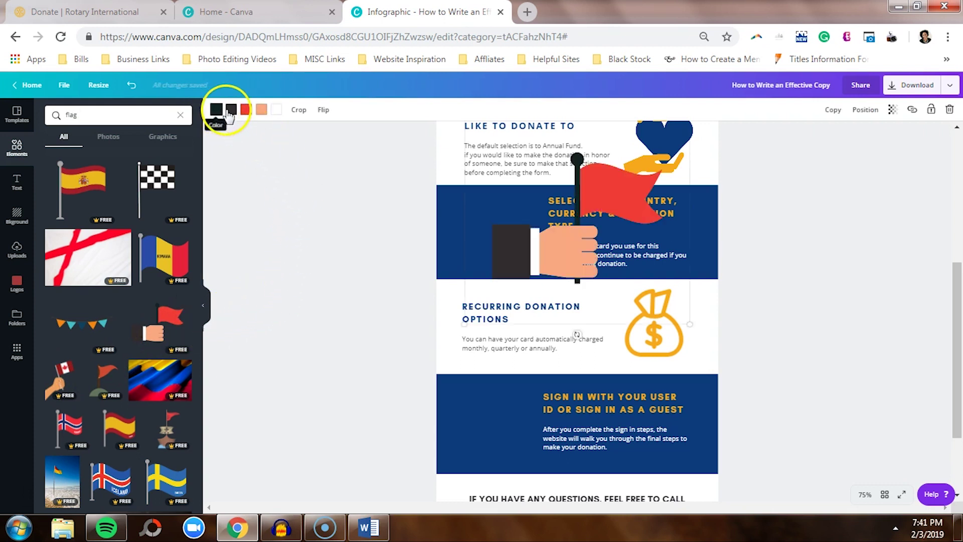
Recolour the flag graphic, making the hand Rotary gold and the flag white
click(262, 118)
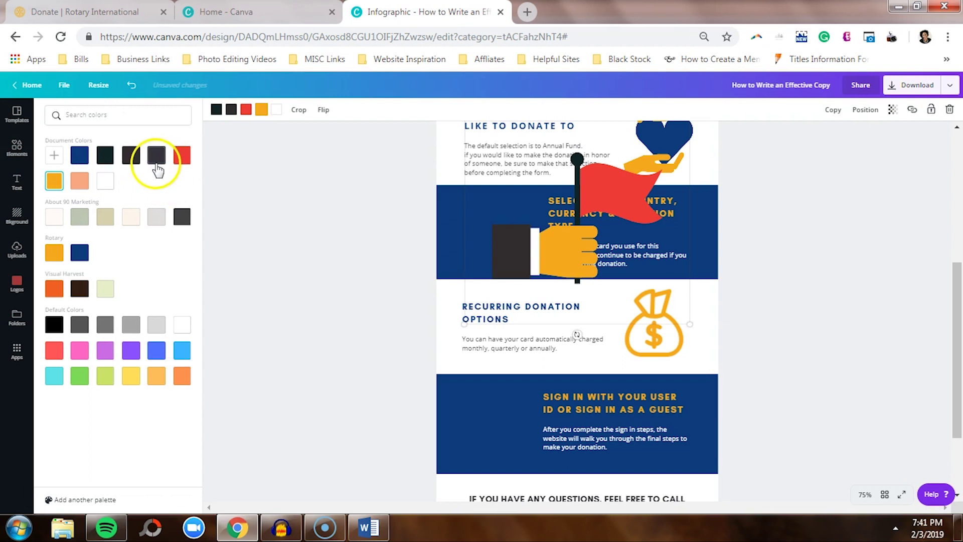
click(246, 113)
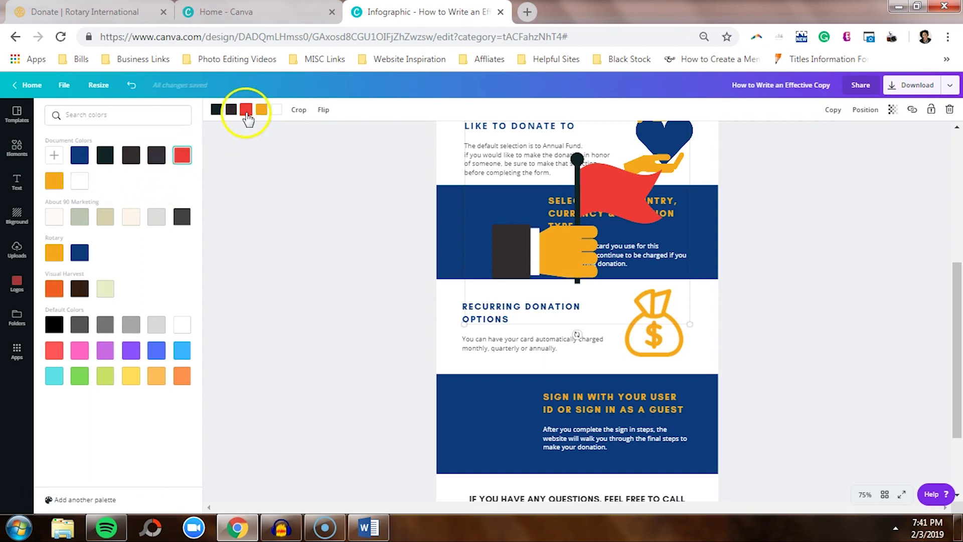
click(79, 181)
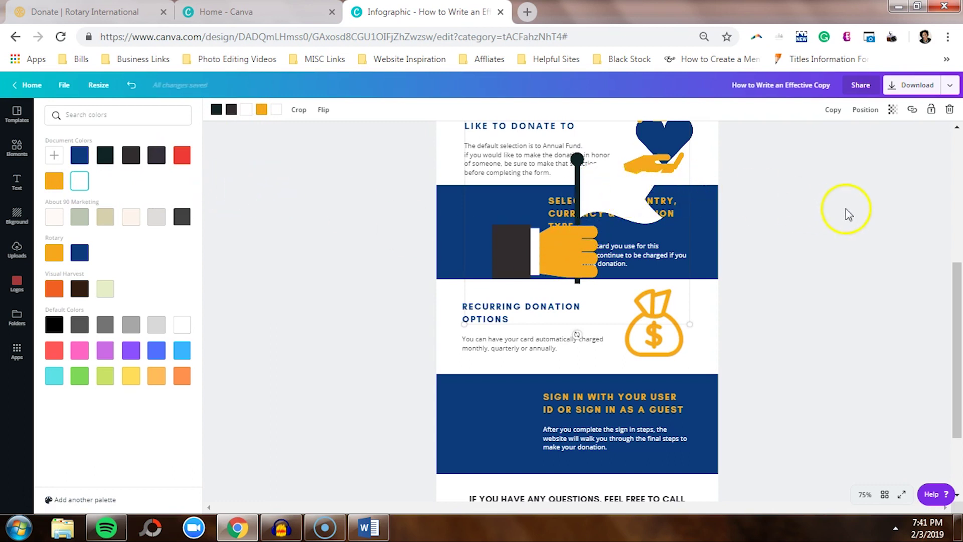
click(830, 212)
Shrink the flag graphic and place it in the blue band beside the "Select your country" text, with the sleeve at the page edge
click(605, 192)
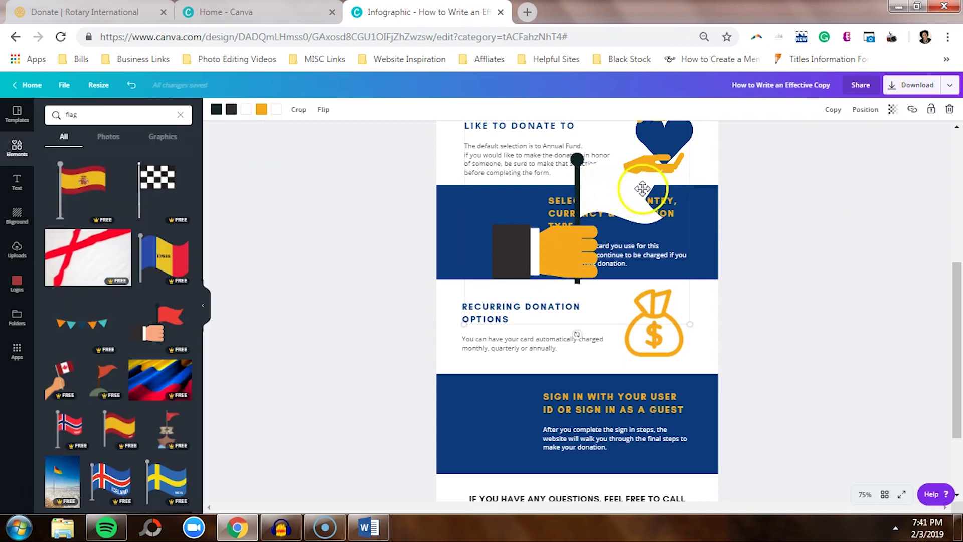
drag(615, 190, 522, 232)
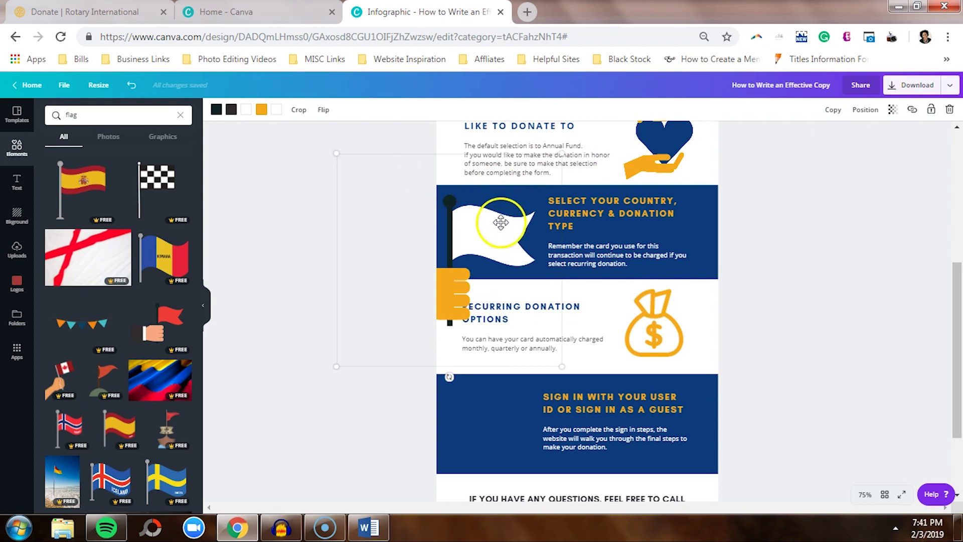
drag(581, 246, 511, 221)
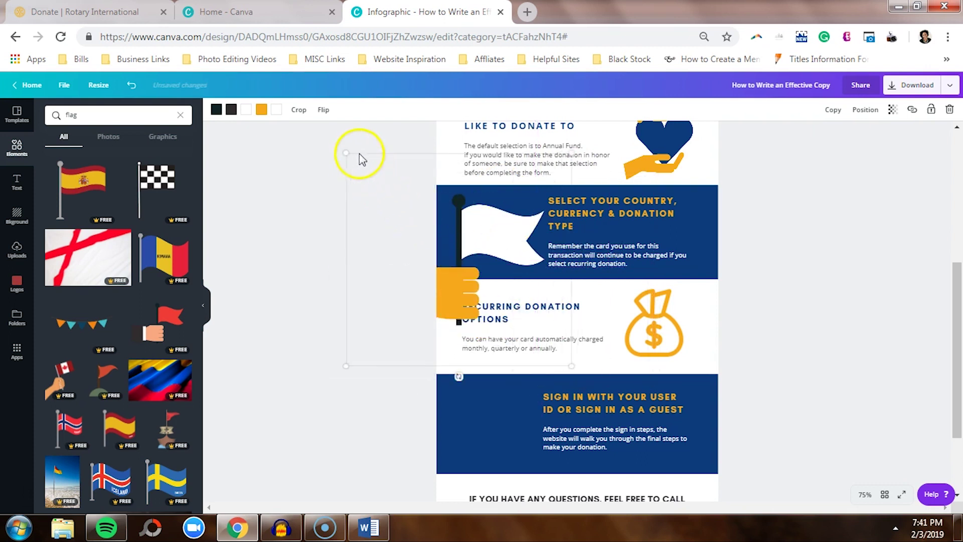
drag(568, 155, 523, 214)
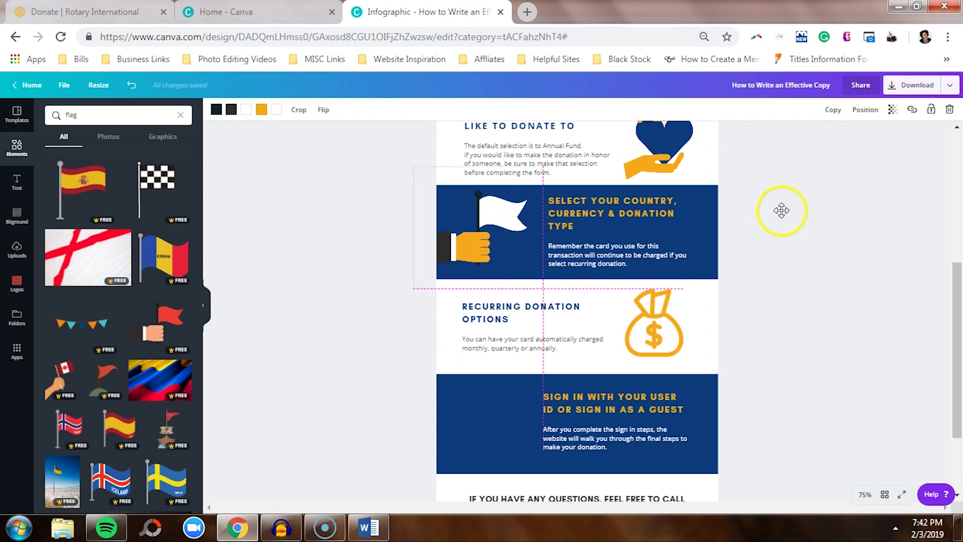
click(794, 209)
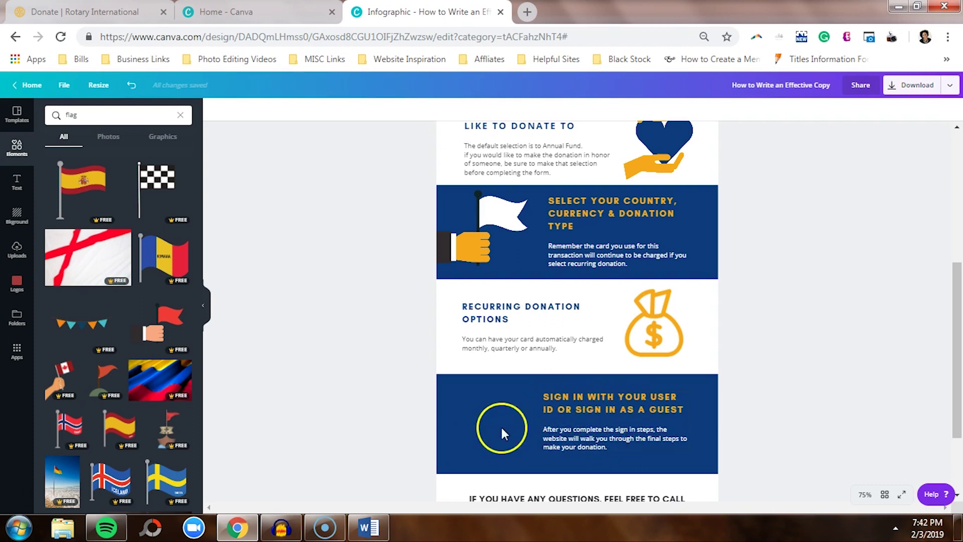
Search the elements library for "computer" and add the dark desktop monitor graphic
click(139, 117)
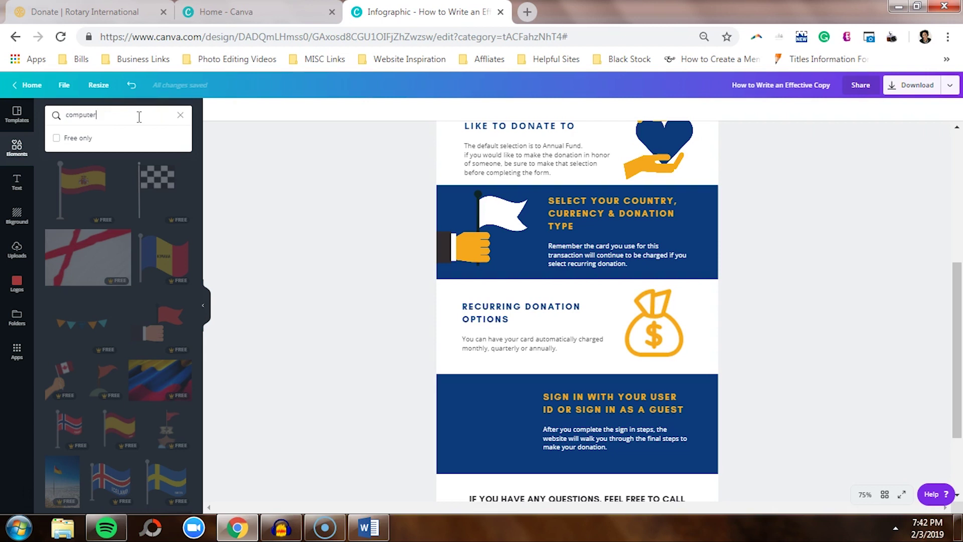
text(computer)
click(83, 143)
click(112, 118)
key(Return)
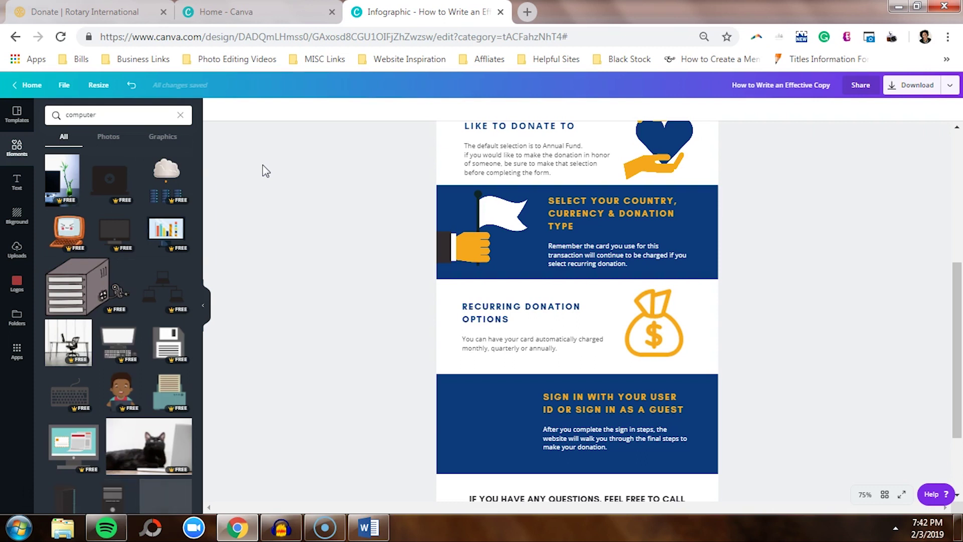
click(116, 196)
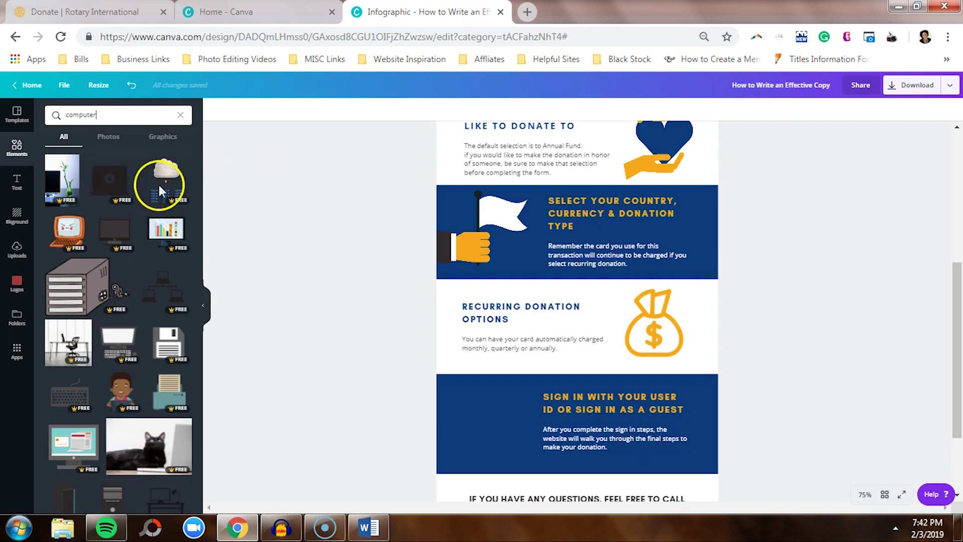
click(121, 235)
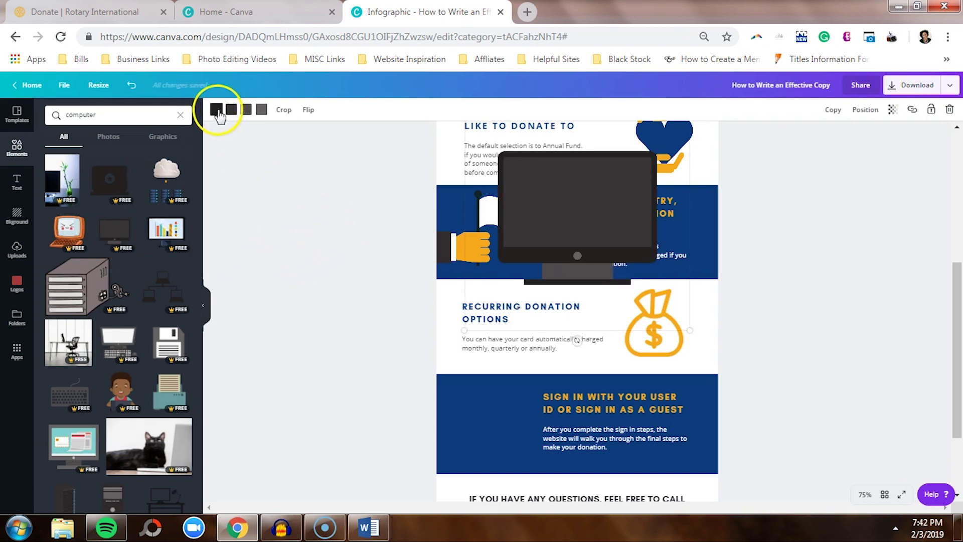
Recolour the monitor's frame white, then shrink it and place it in the blue band beside the "Sign in" text
click(227, 113)
click(156, 182)
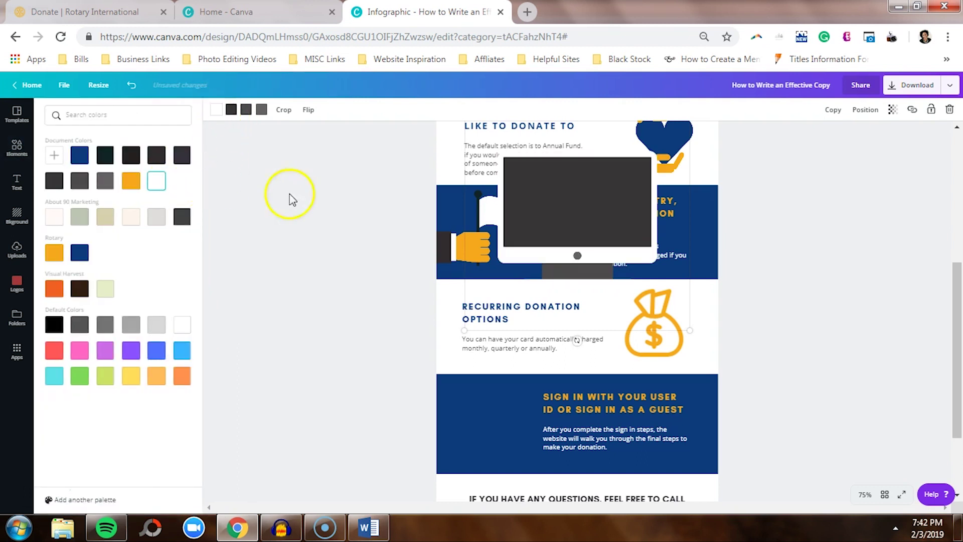
drag(611, 218, 485, 400)
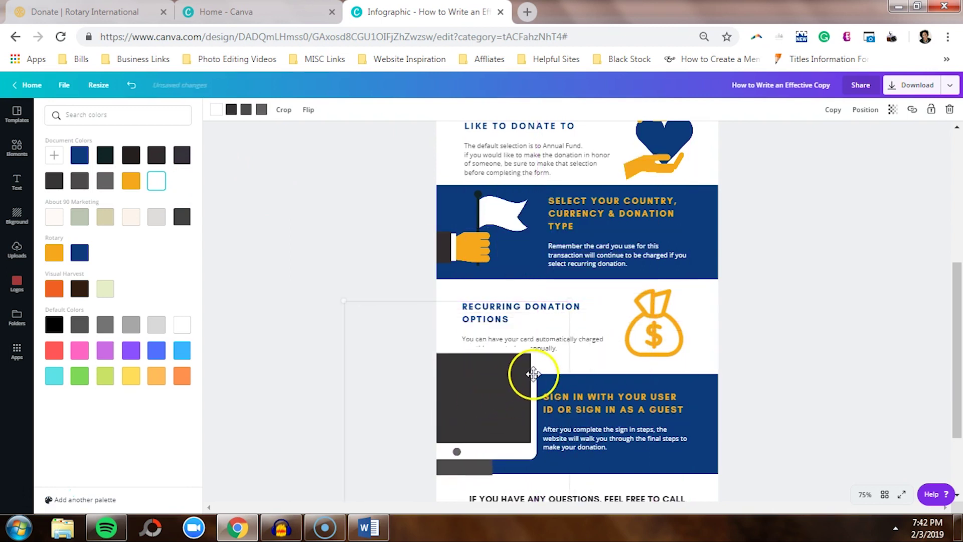
drag(573, 297, 528, 410)
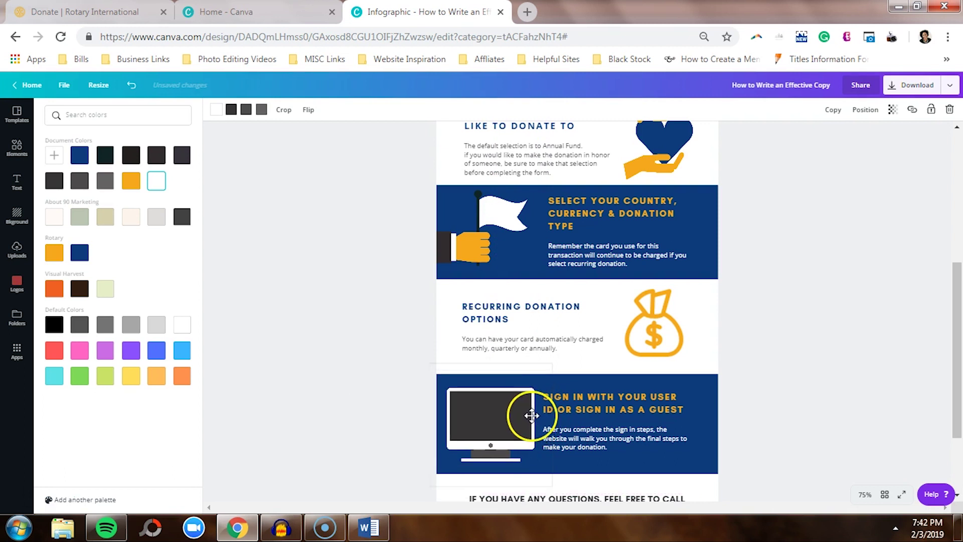
click(841, 350)
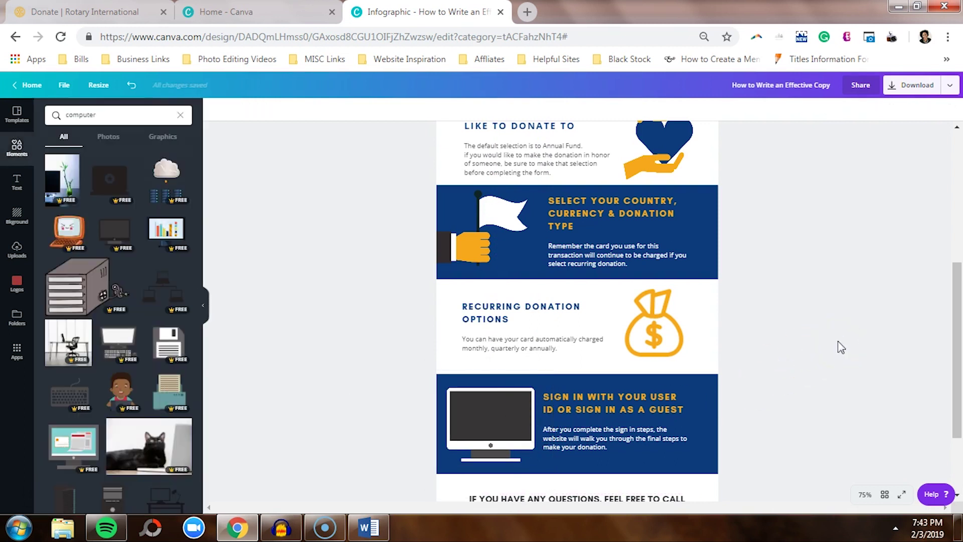
Add the blue Rotary wordmark logo with the gold wheel, shrink it and centre it below the phone number in the contact section
scroll(841, 349, down, 2)
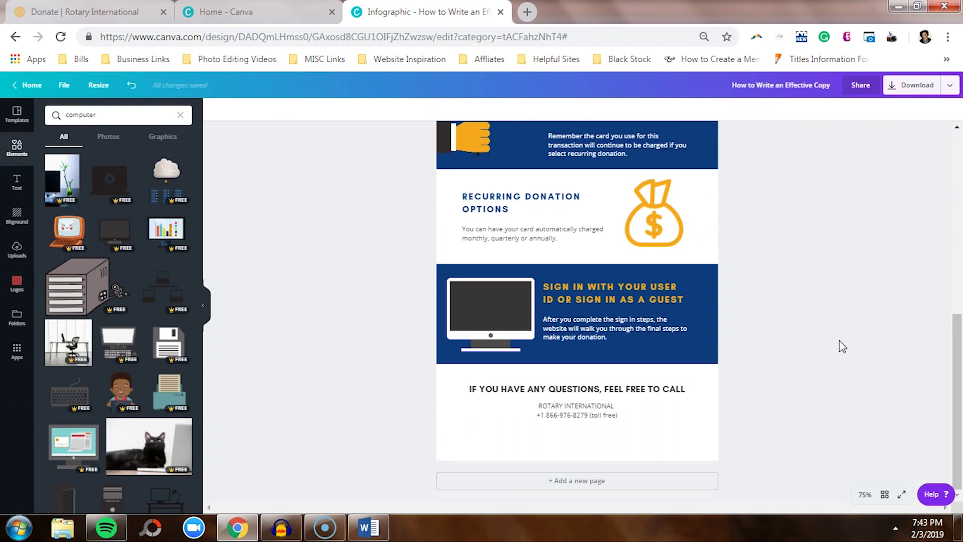
click(18, 287)
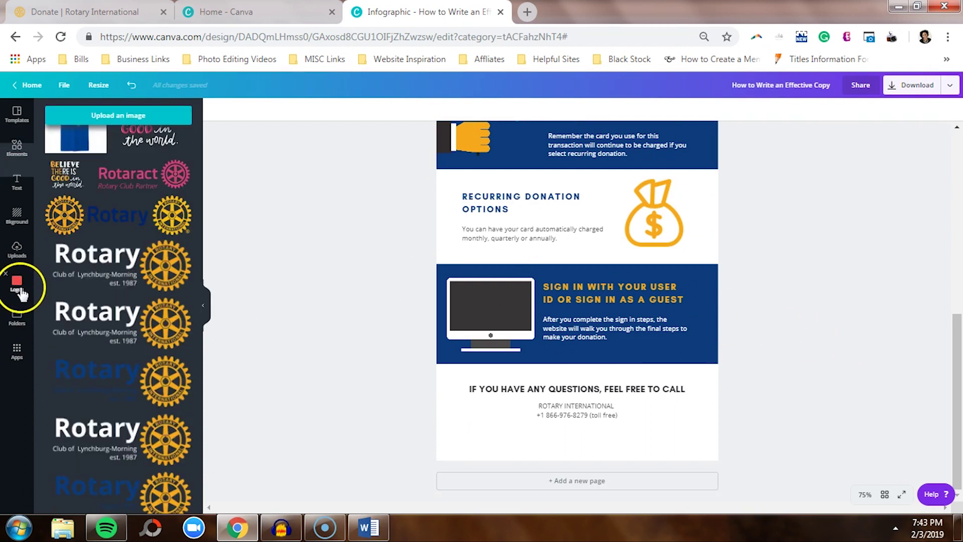
click(132, 219)
drag(557, 163, 548, 425)
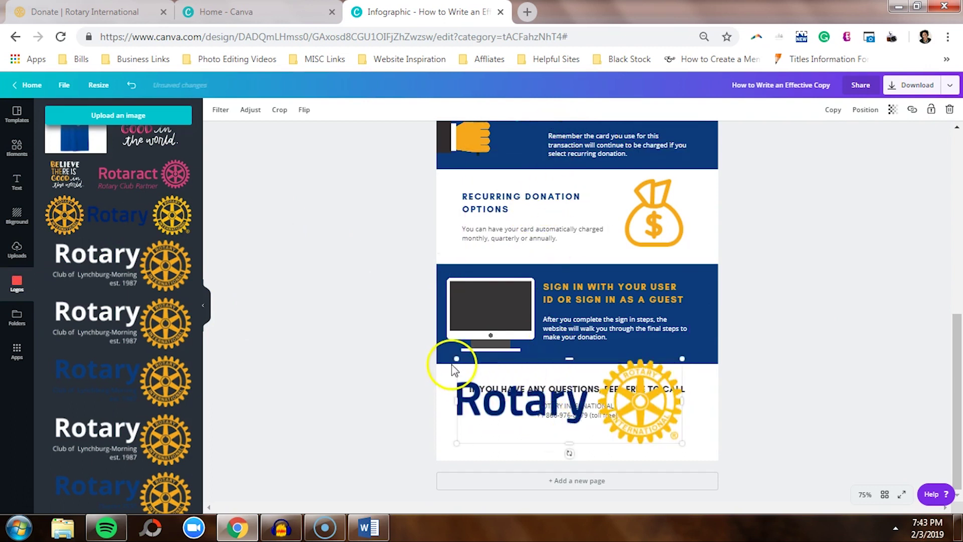
drag(456, 366, 613, 420)
drag(669, 431, 596, 440)
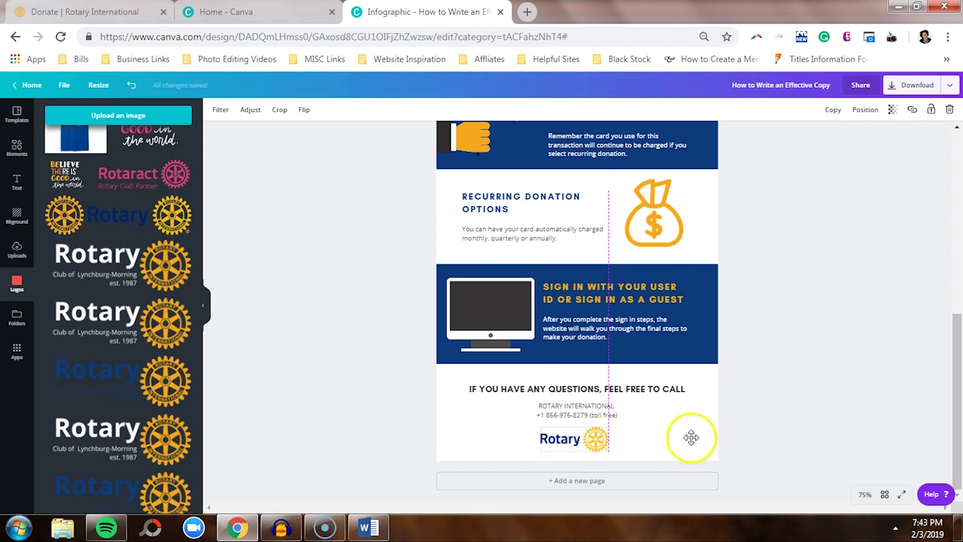
click(793, 392)
scroll(795, 392, up, 9)
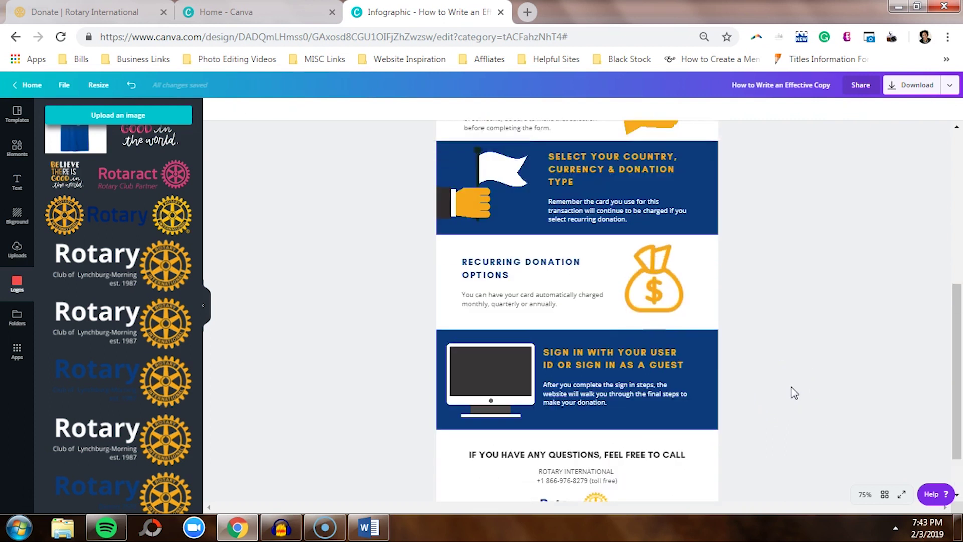
scroll(795, 393, down, 9)
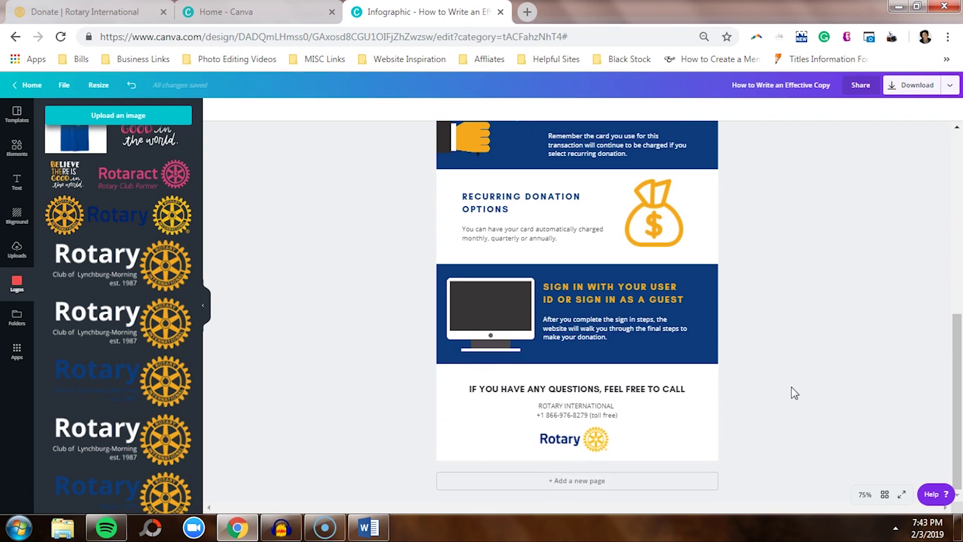
Duplicate the finished infographic page as a second page and look through both copies
scroll(795, 392, up, 9)
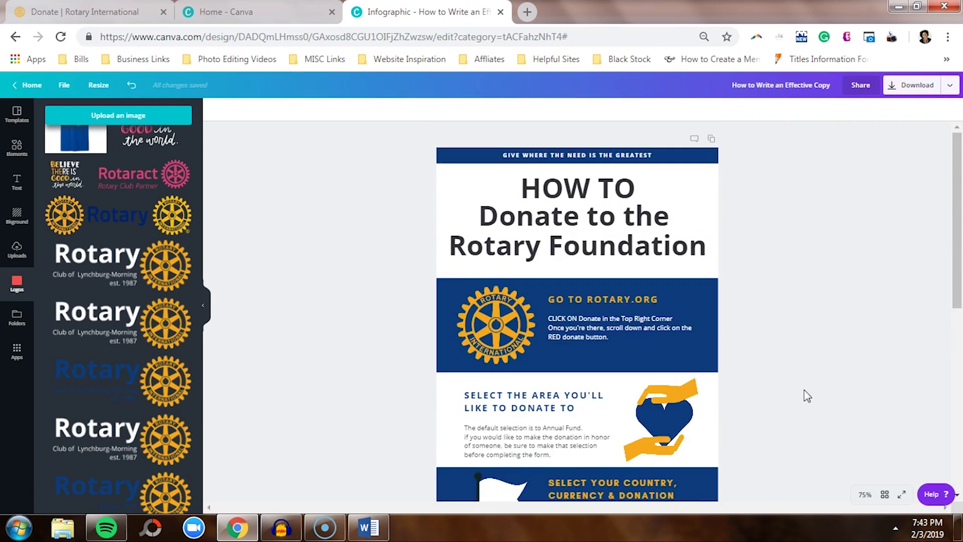
click(711, 141)
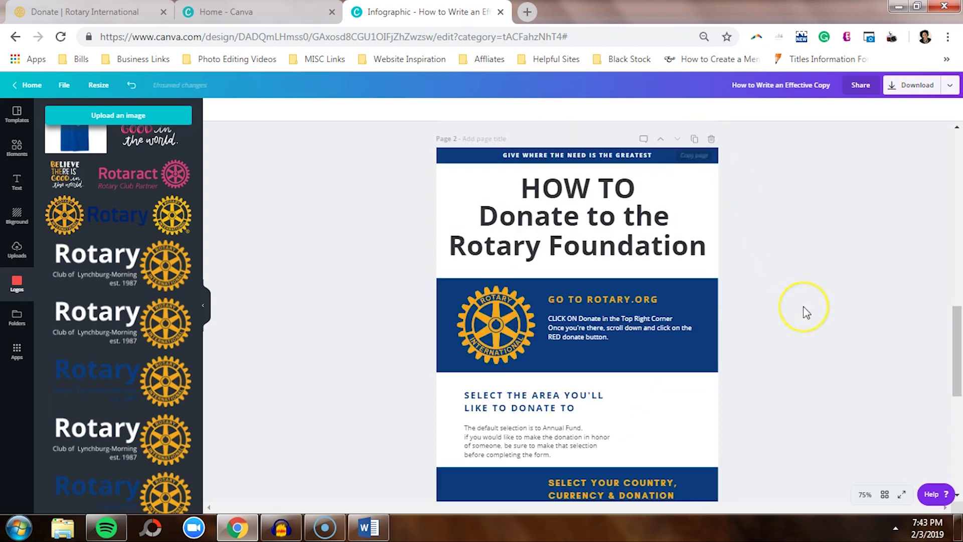
scroll(806, 312, up, 1)
scroll(806, 312, down, 8)
scroll(805, 312, up, 7)
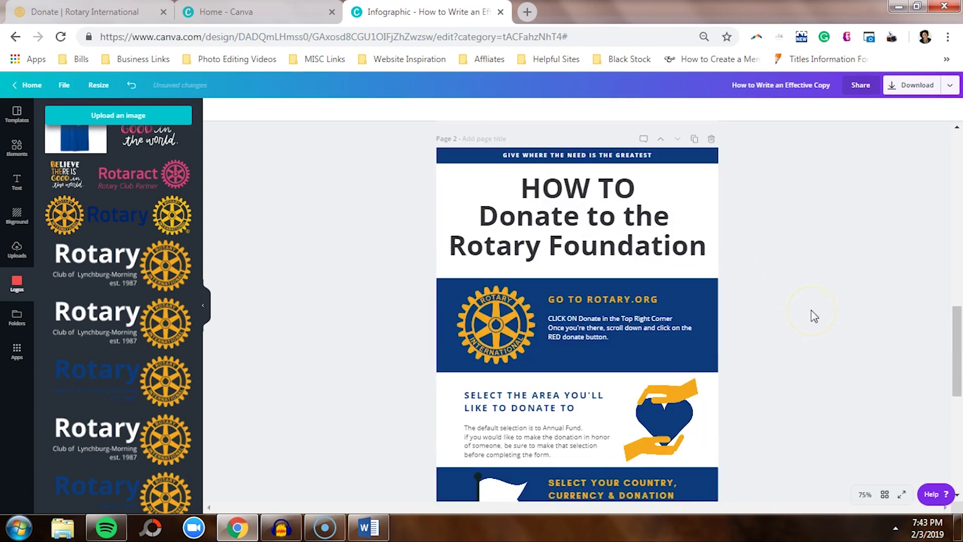
scroll(810, 314, down, 7)
scroll(814, 316, down, 1)
scroll(814, 316, up, 1)
scroll(814, 317, down, 4)
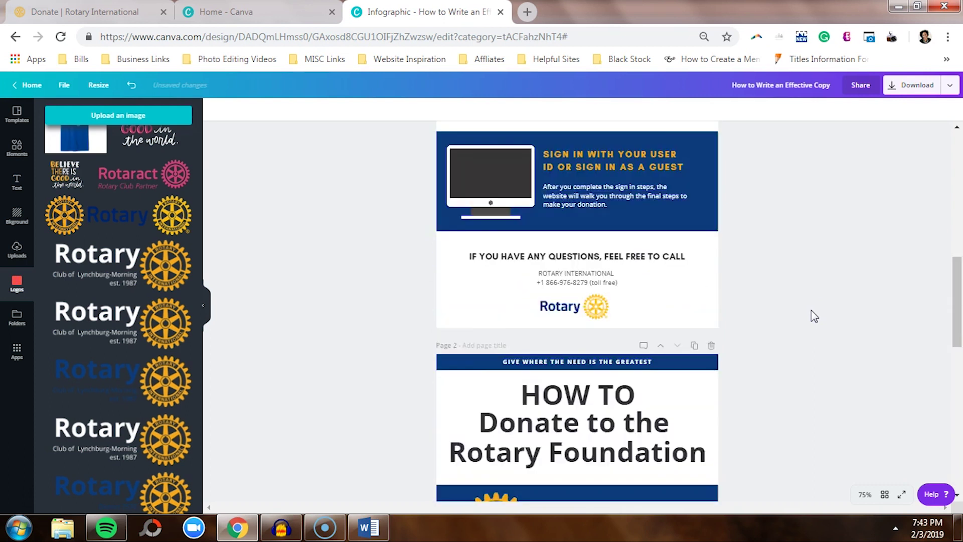
scroll(814, 316, up, 3)
scroll(814, 317, up, 7)
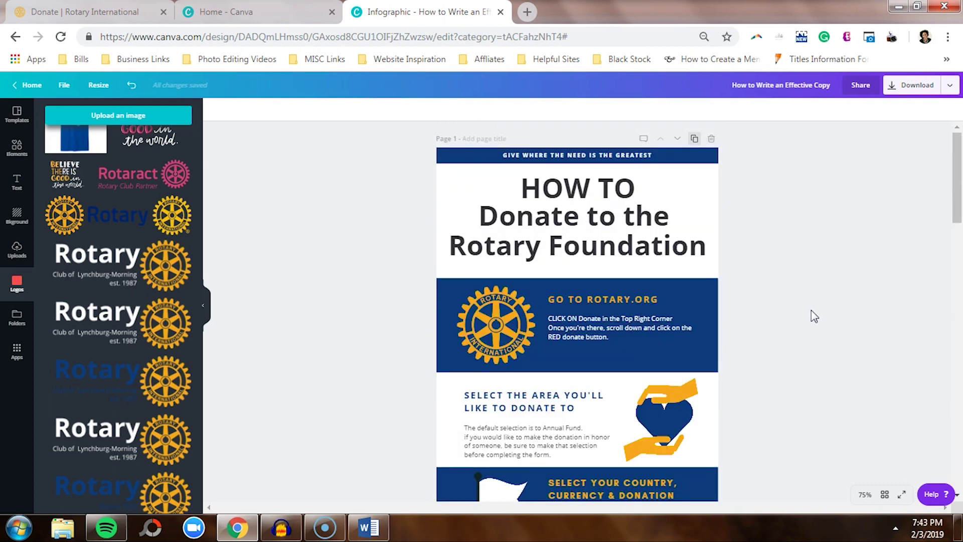
scroll(814, 316, up, 3)
scroll(813, 316, down, 7)
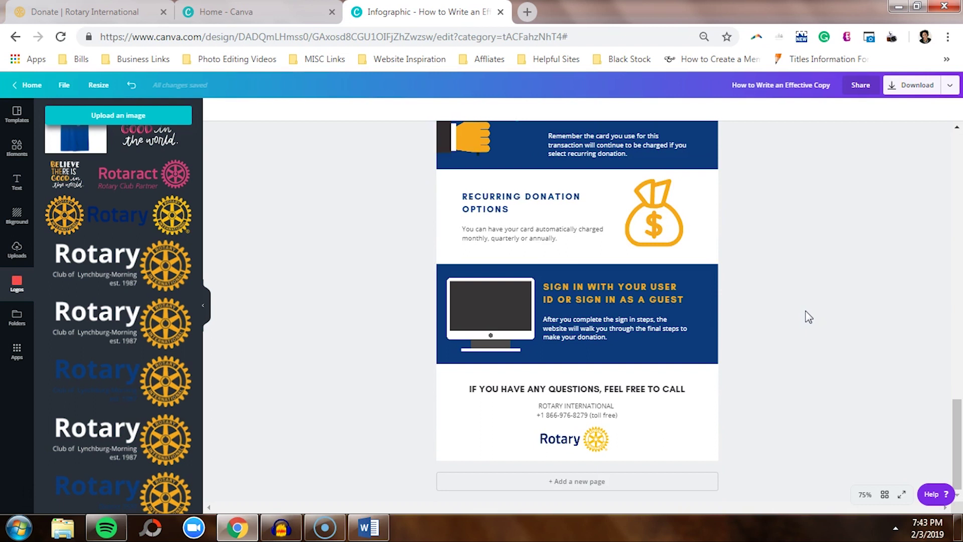
Delete the duplicated second page and return to the start of the original page
scroll(808, 317, up, 10)
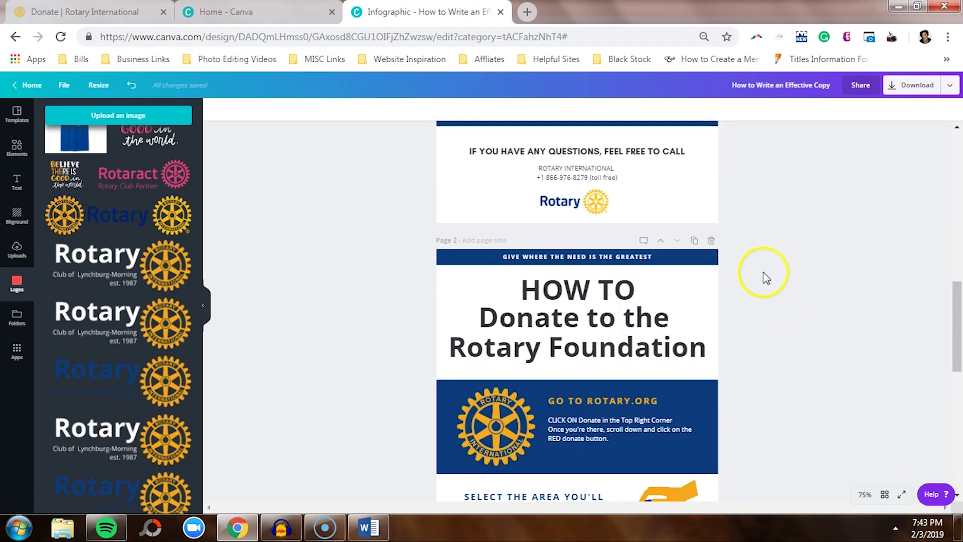
click(713, 242)
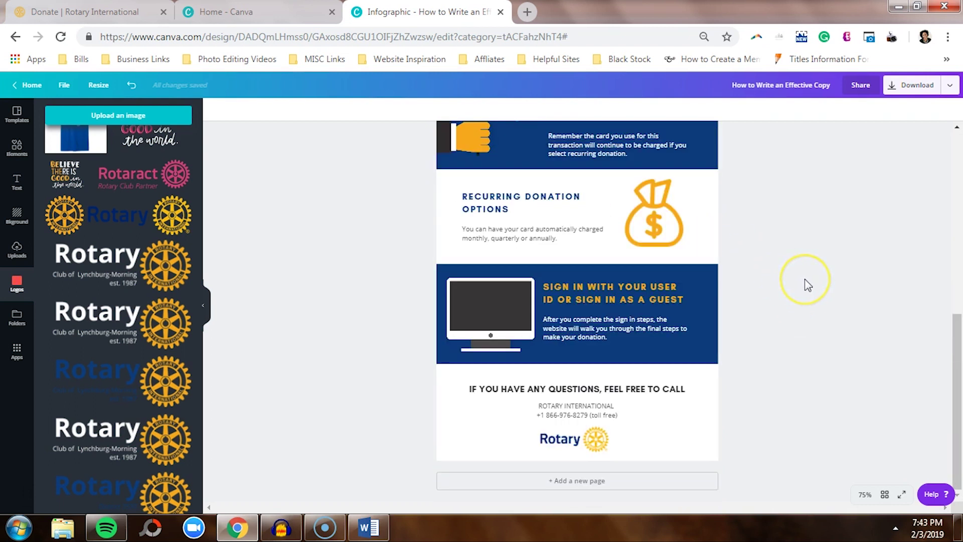
scroll(808, 285, up, 10)
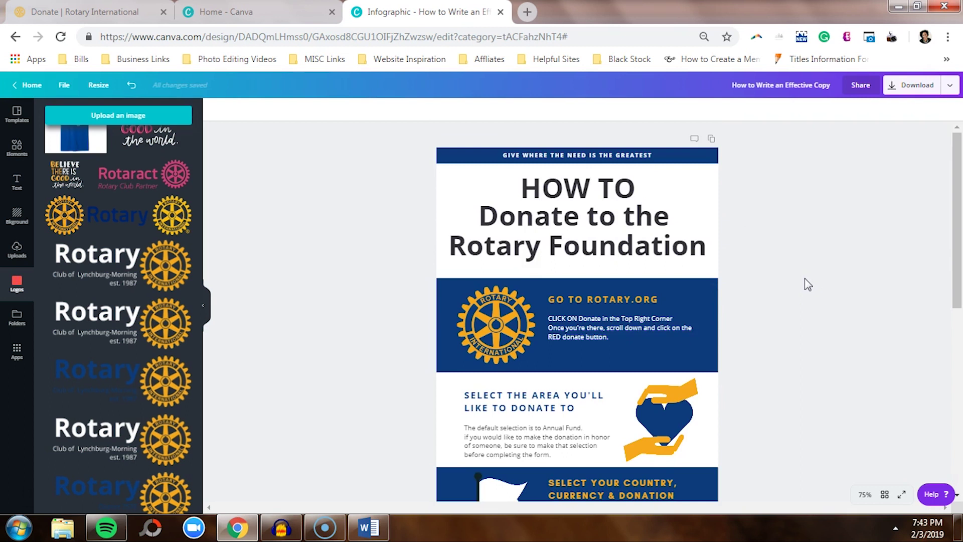
Rename the design as "How to Donate"
click(786, 85)
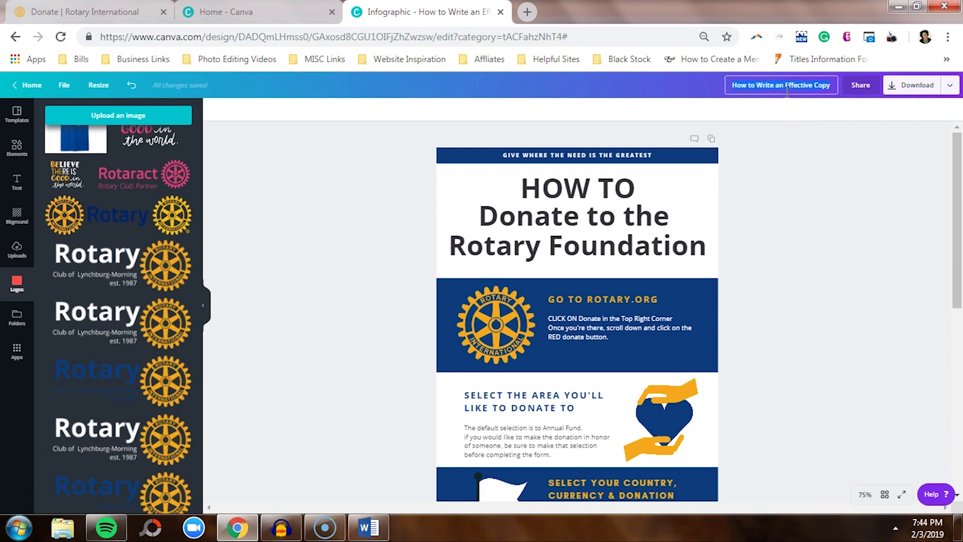
text(How to Donate)
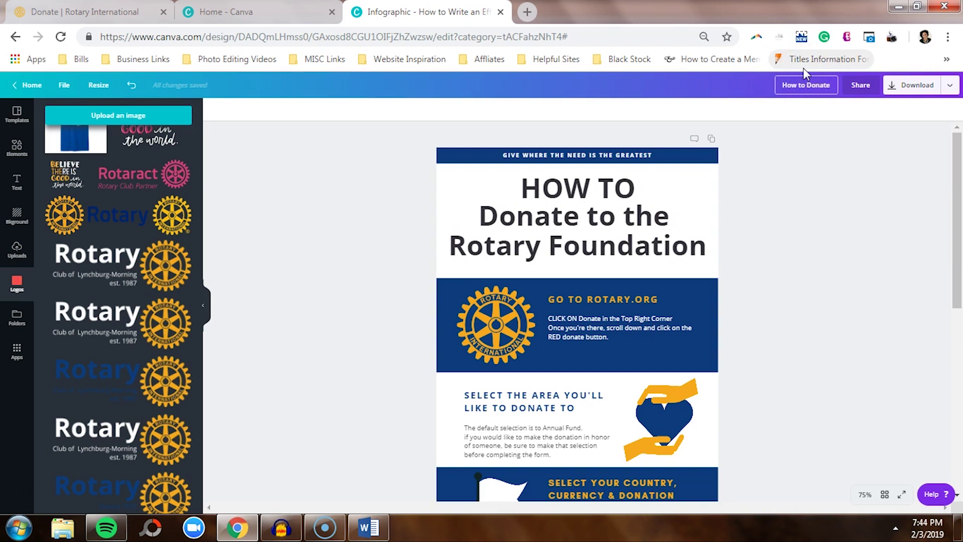
click(867, 167)
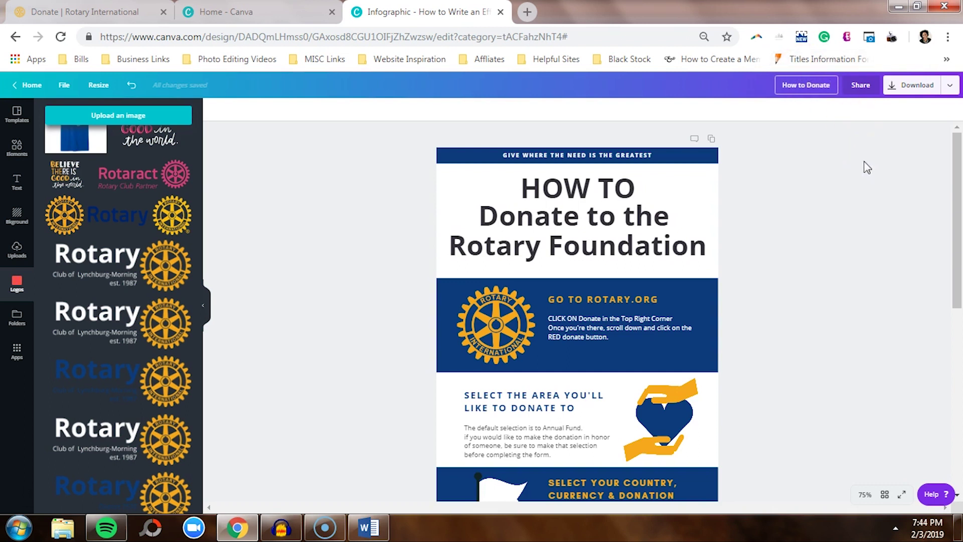
Open the download options for the infographic and set the file type to PDF Print
click(896, 90)
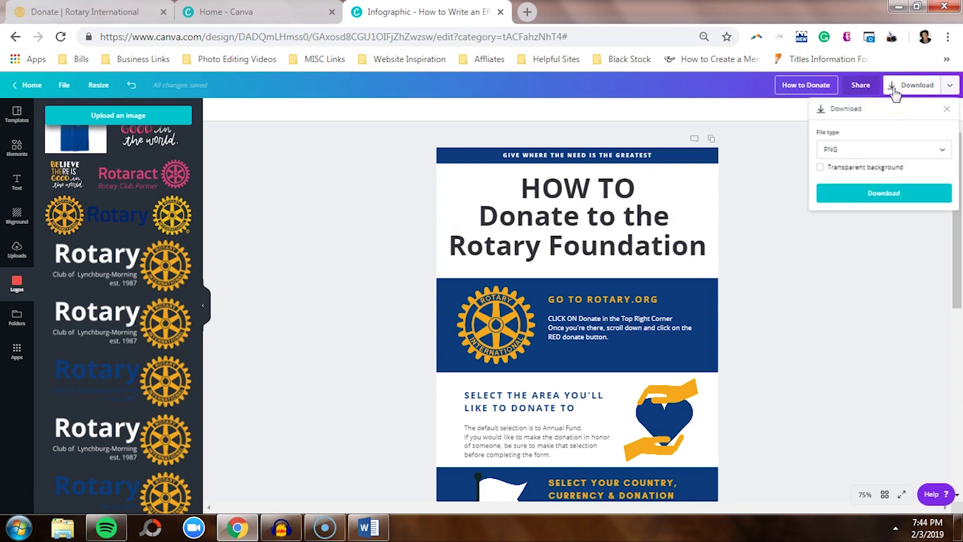
click(942, 155)
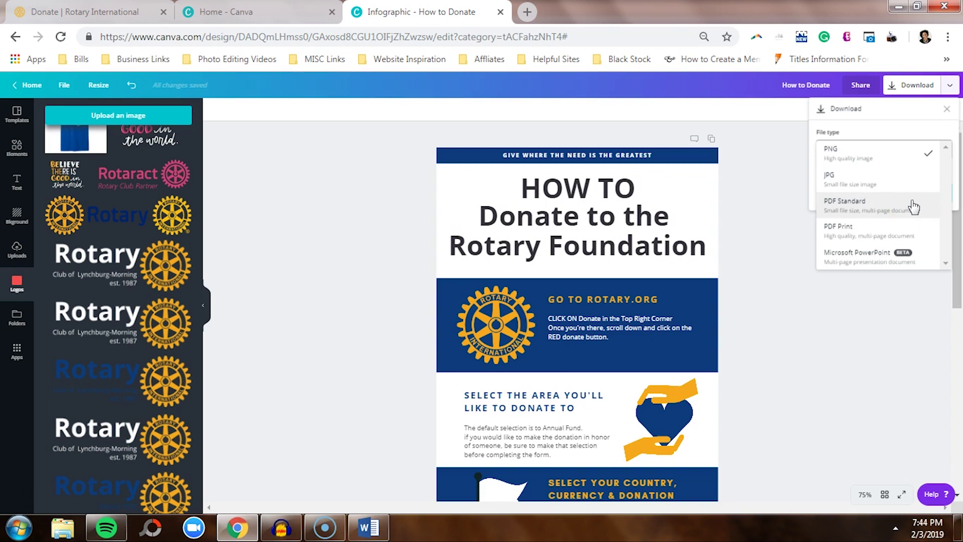
drag(914, 206, 909, 241)
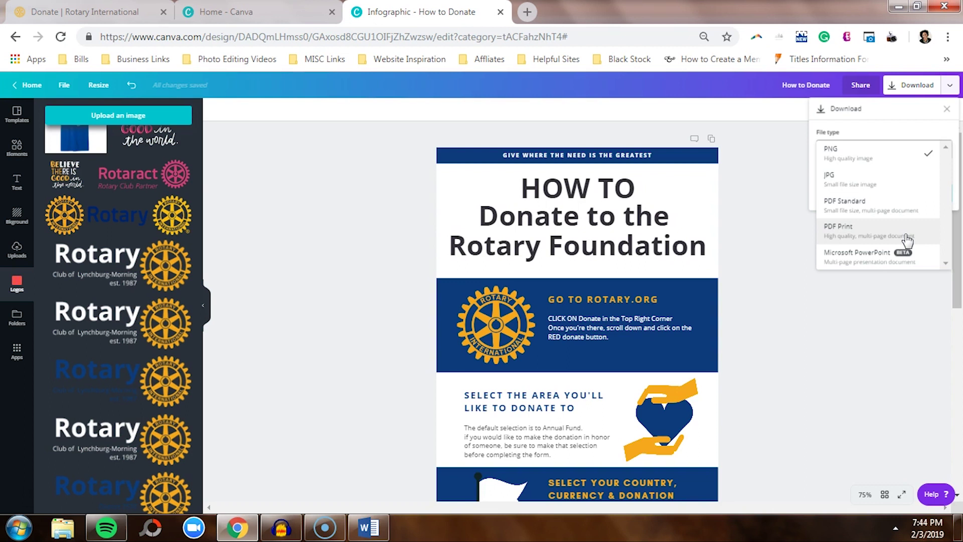
click(908, 240)
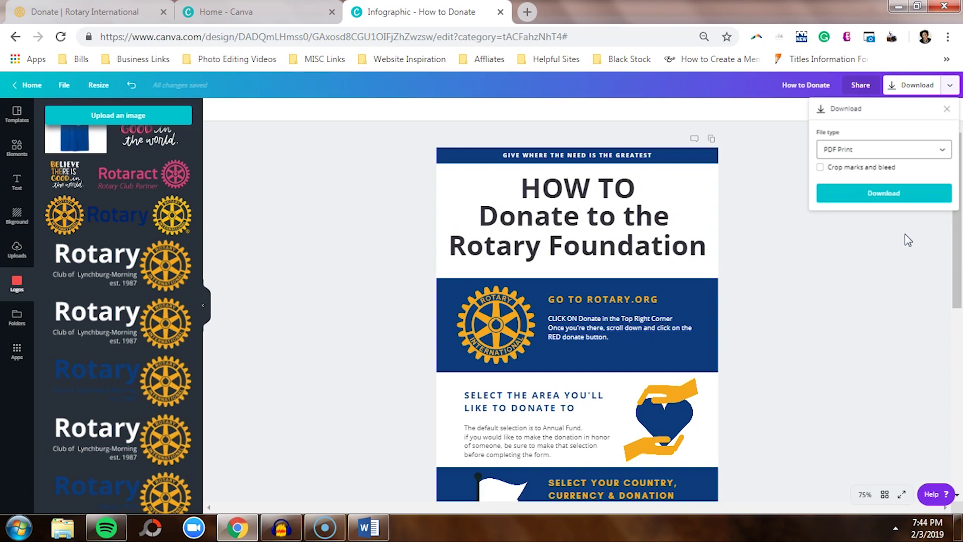
Change the download file type to PNG and download the infographic without a transparent background
click(880, 171)
click(874, 152)
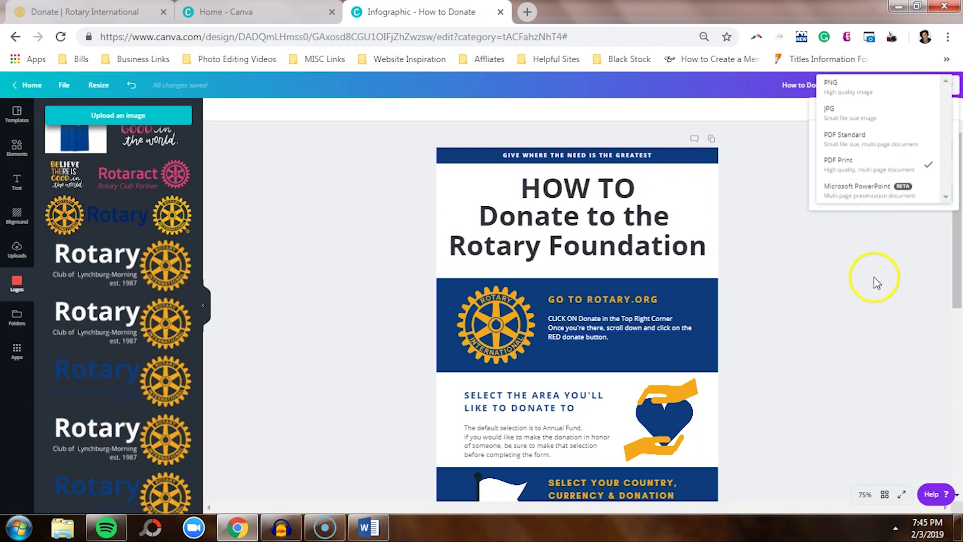
click(856, 91)
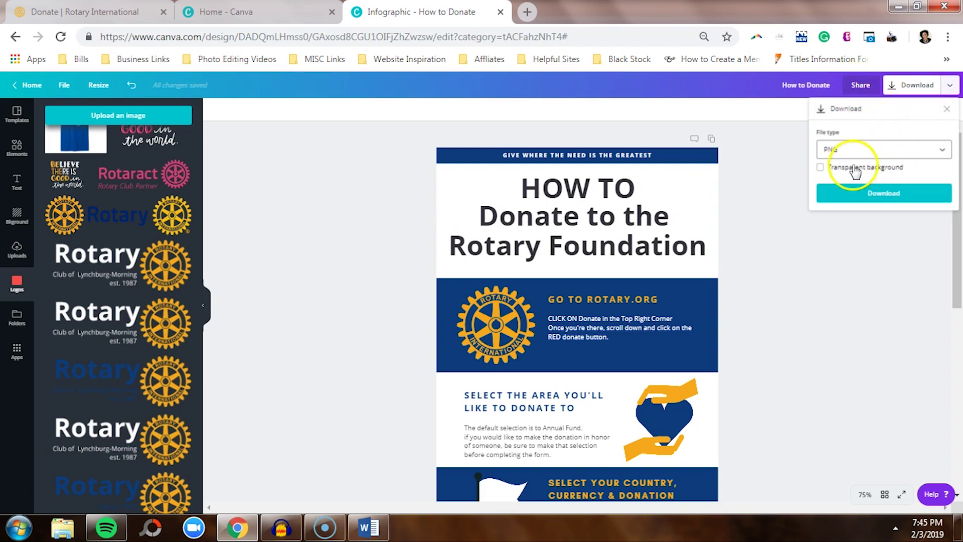
click(861, 200)
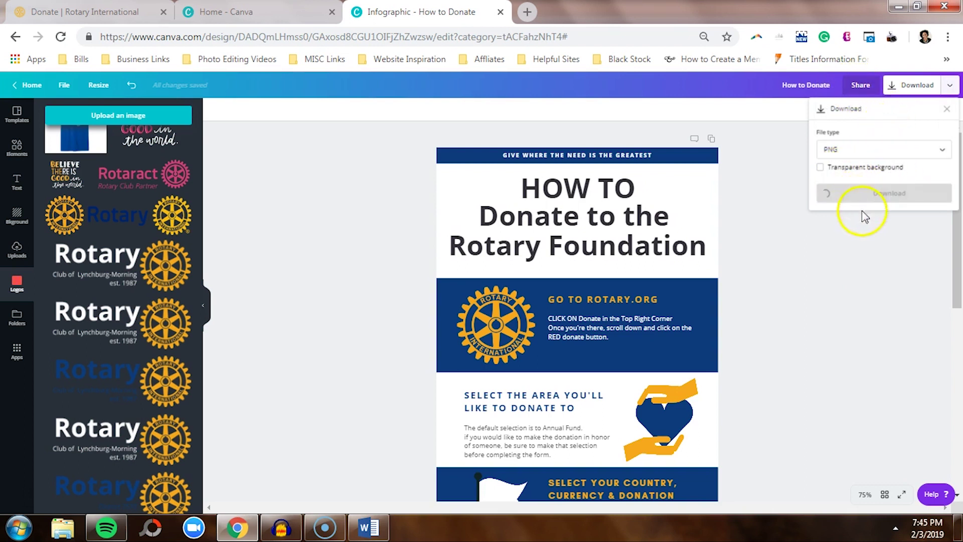